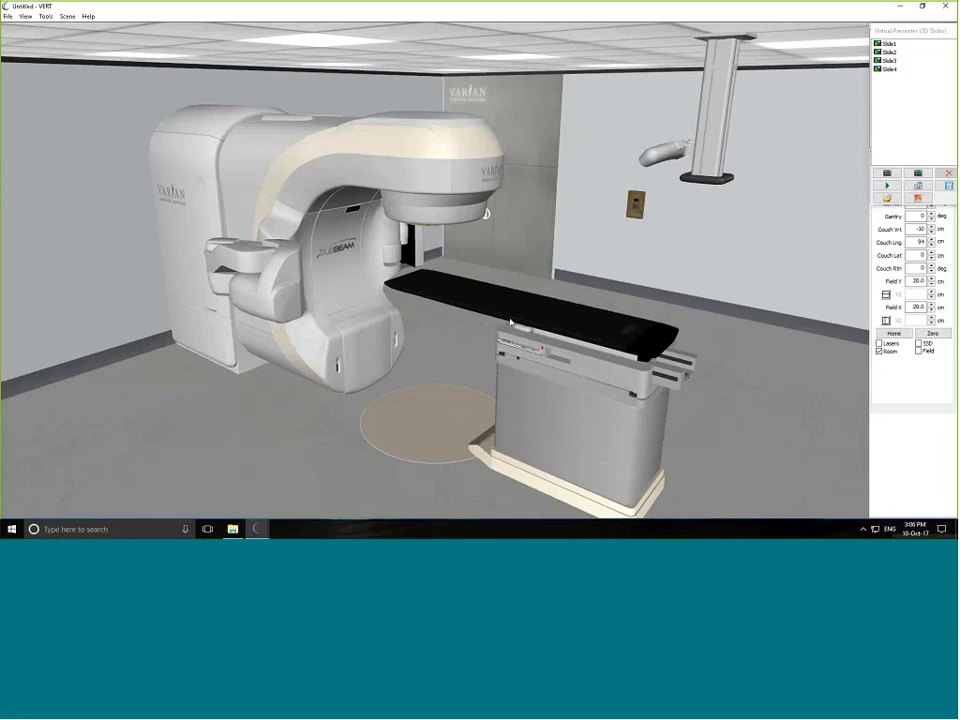
Step: Browse the available modules in the empty scene and examine the CBCT cases, including Prostate
drag(510, 322, 505, 315)
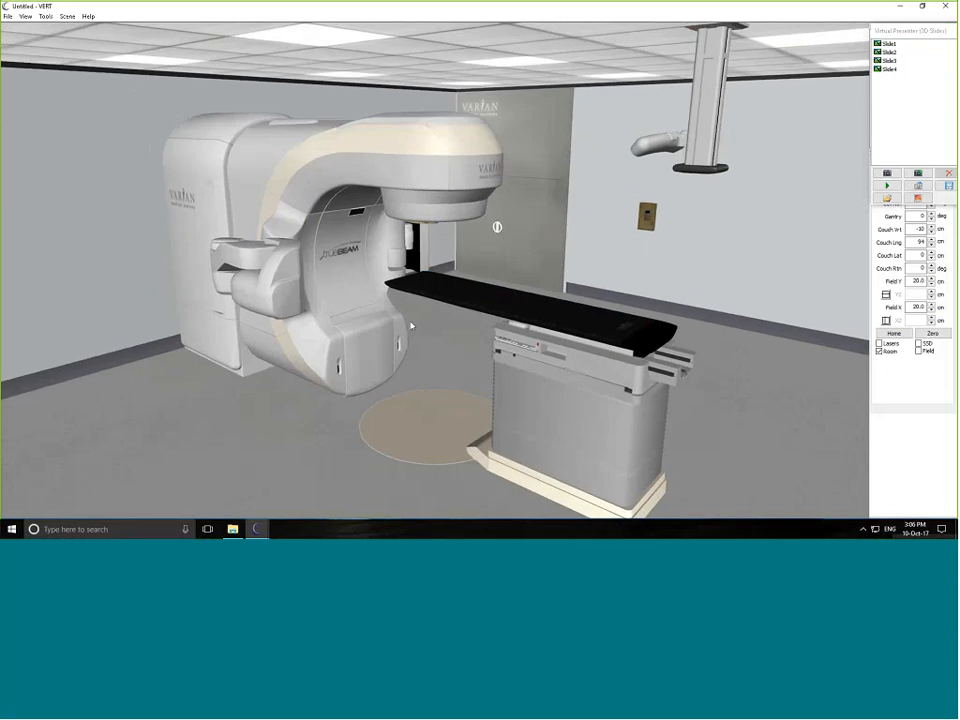
drag(410, 326, 422, 321)
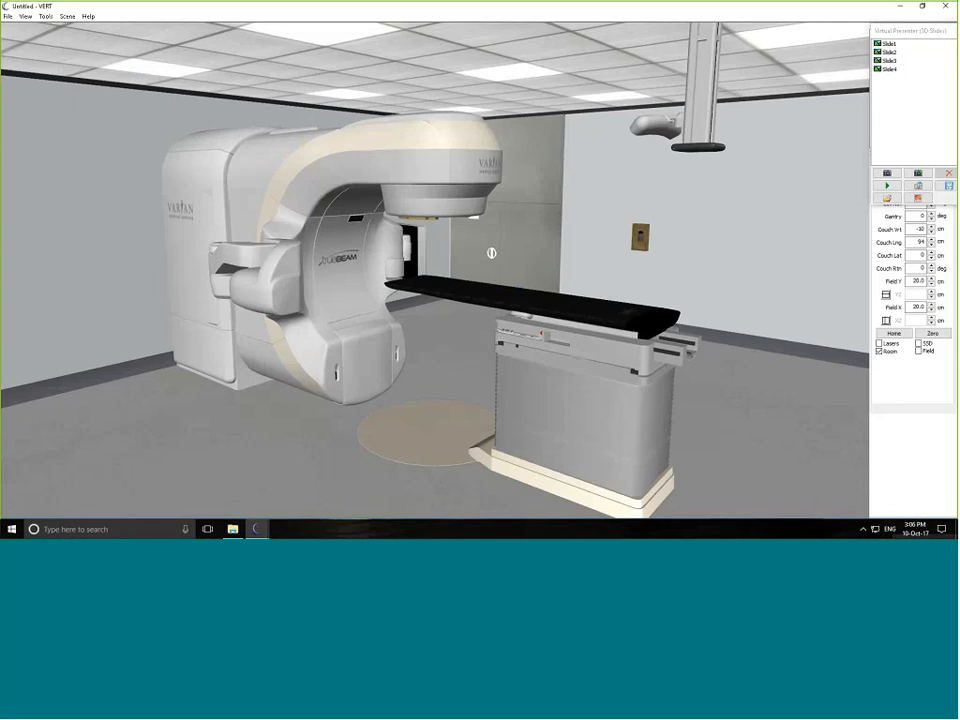
click(7, 16)
mouse_move(13, 39)
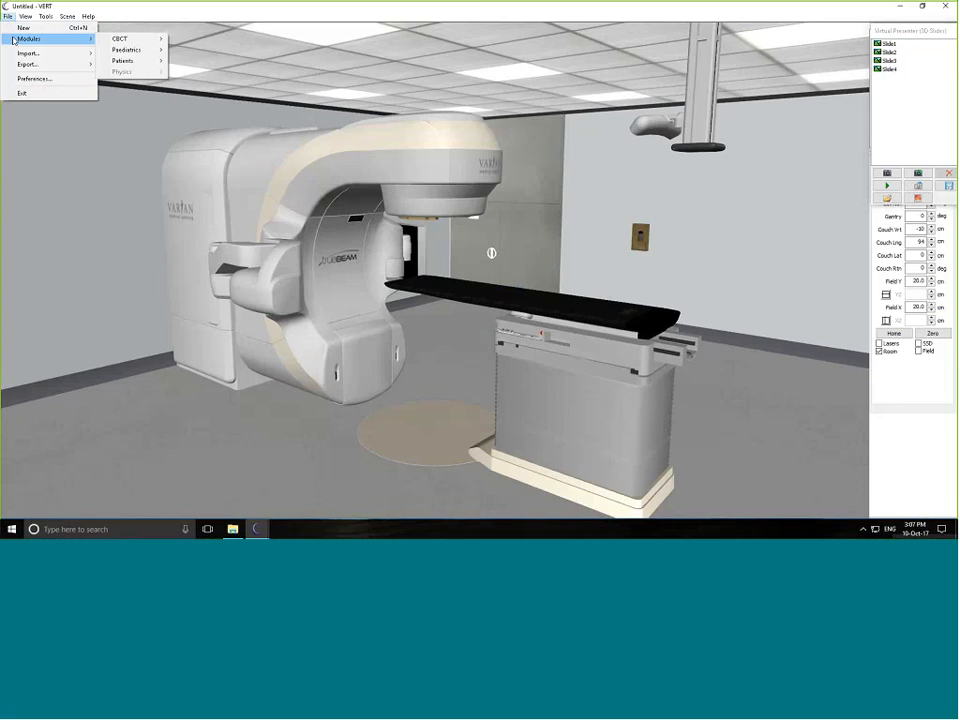
mouse_move(121, 44)
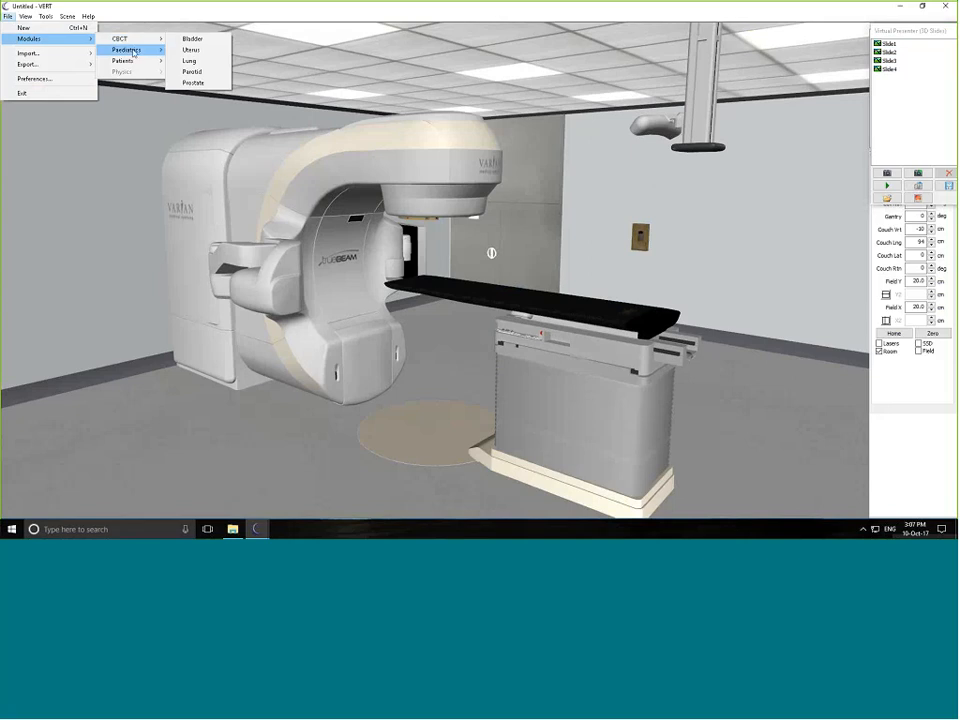
mouse_move(139, 62)
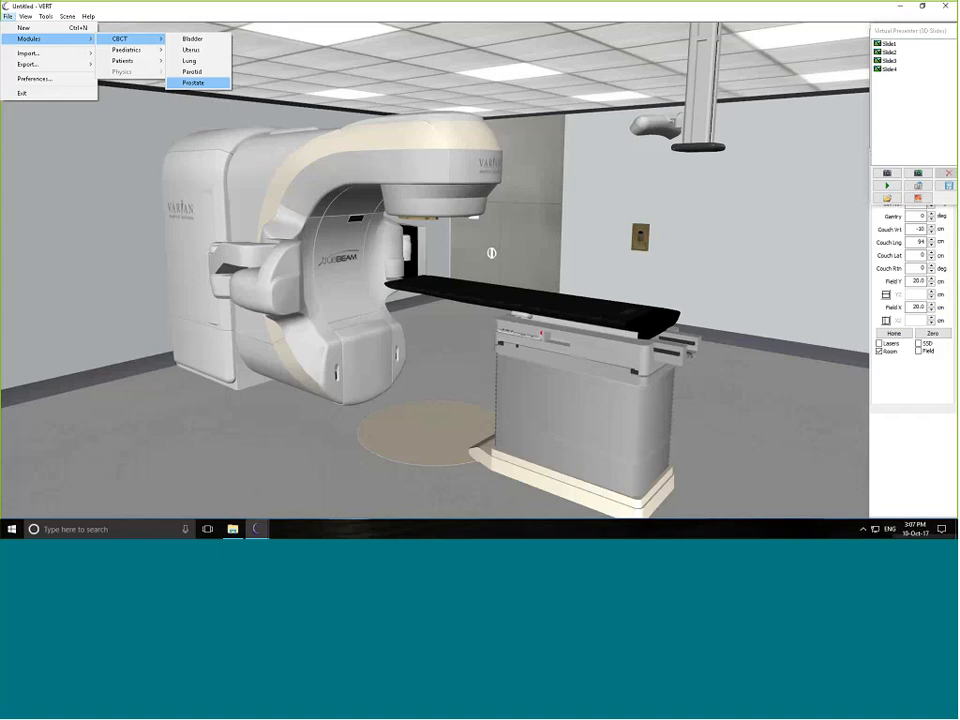
click(193, 83)
Step: Switch to the VERT_Export plan window and check which CBCT case is marked as loaded
mouse_move(257, 529)
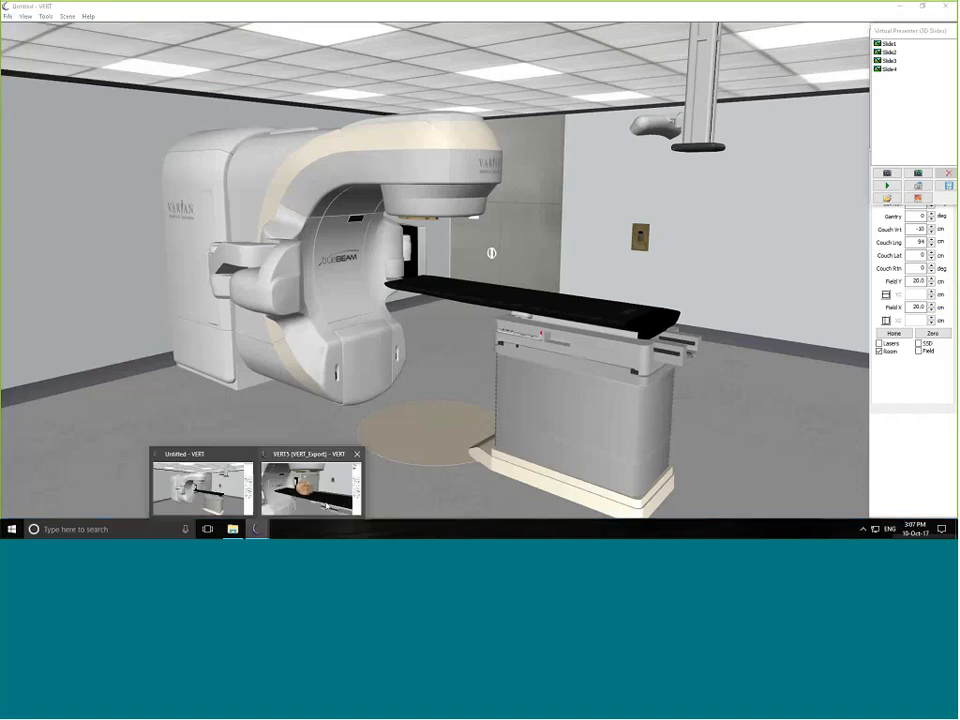
click(311, 489)
click(8, 16)
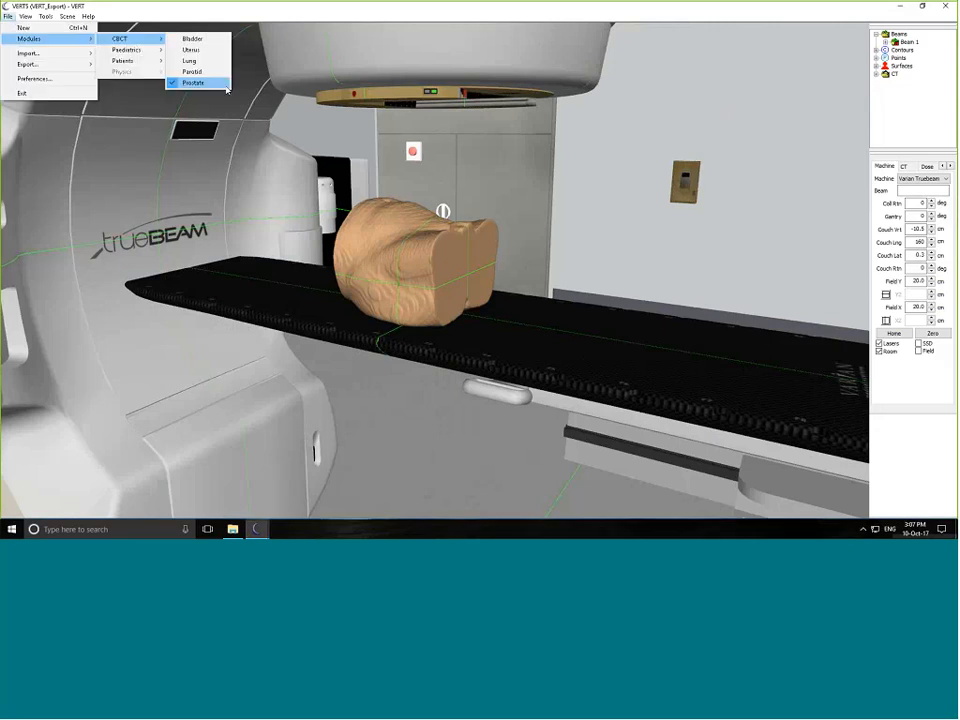
click(436, 300)
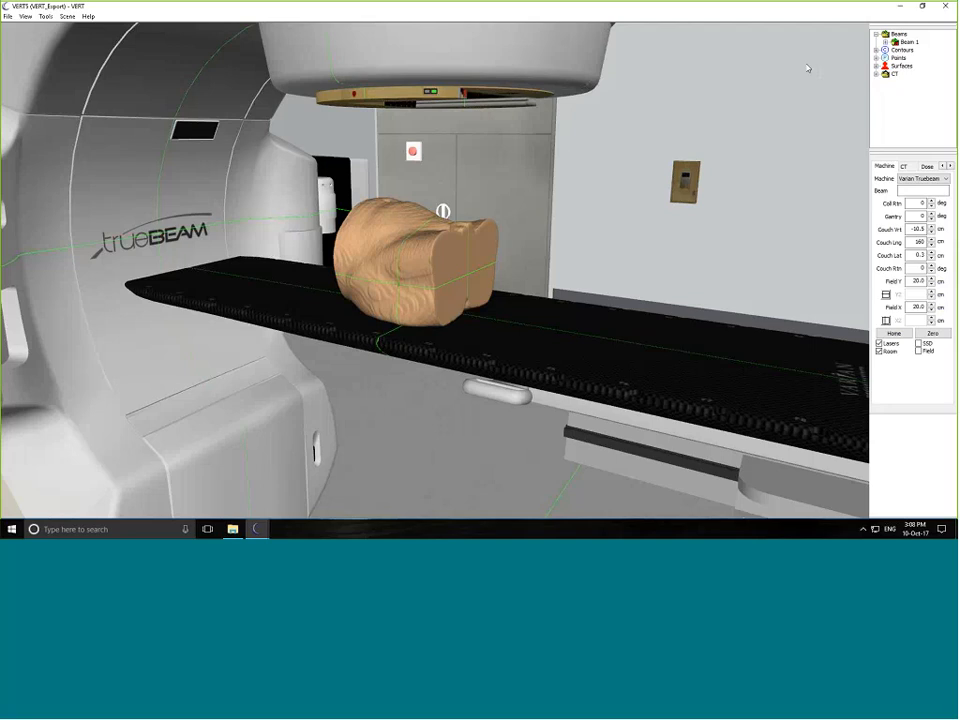
Step: View the whole linac and couch and review the list of available machine models
scroll(630, 184, down, 5)
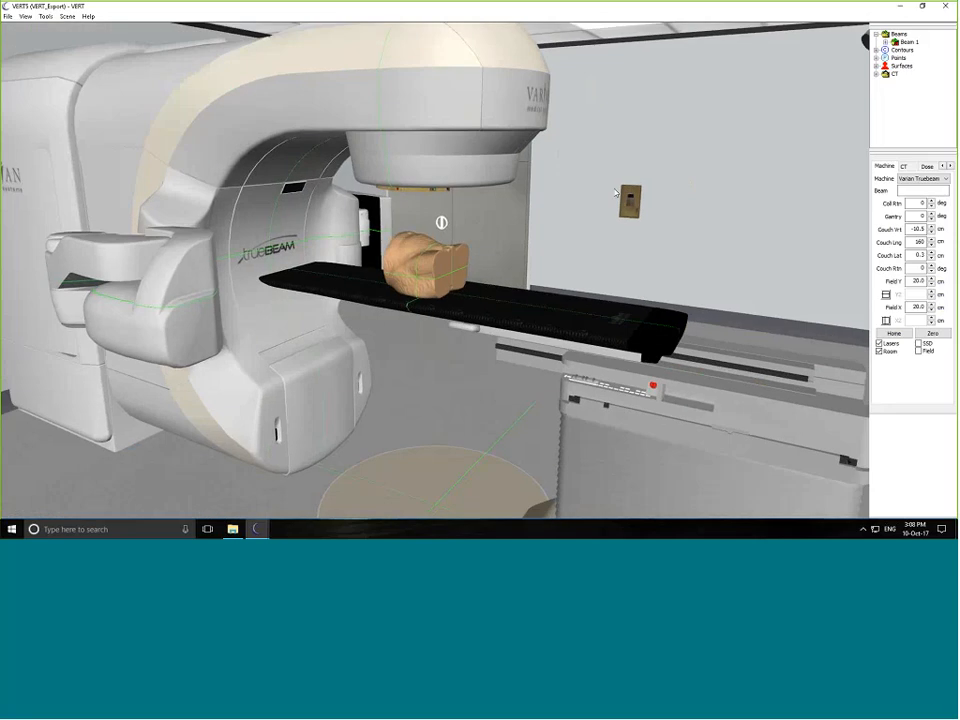
drag(630, 184, 612, 188)
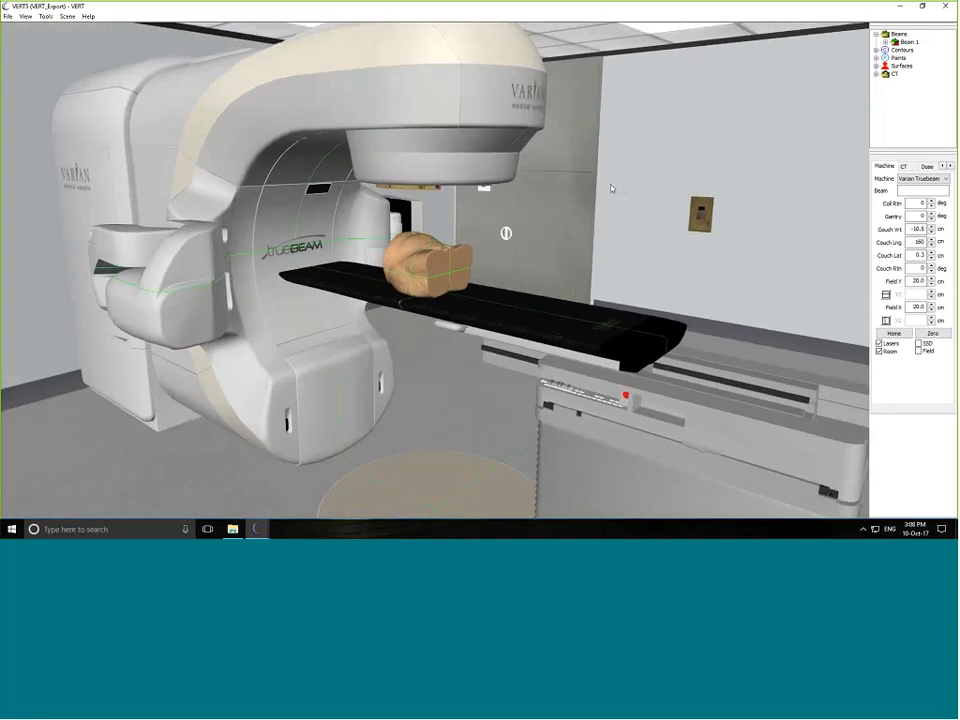
click(937, 178)
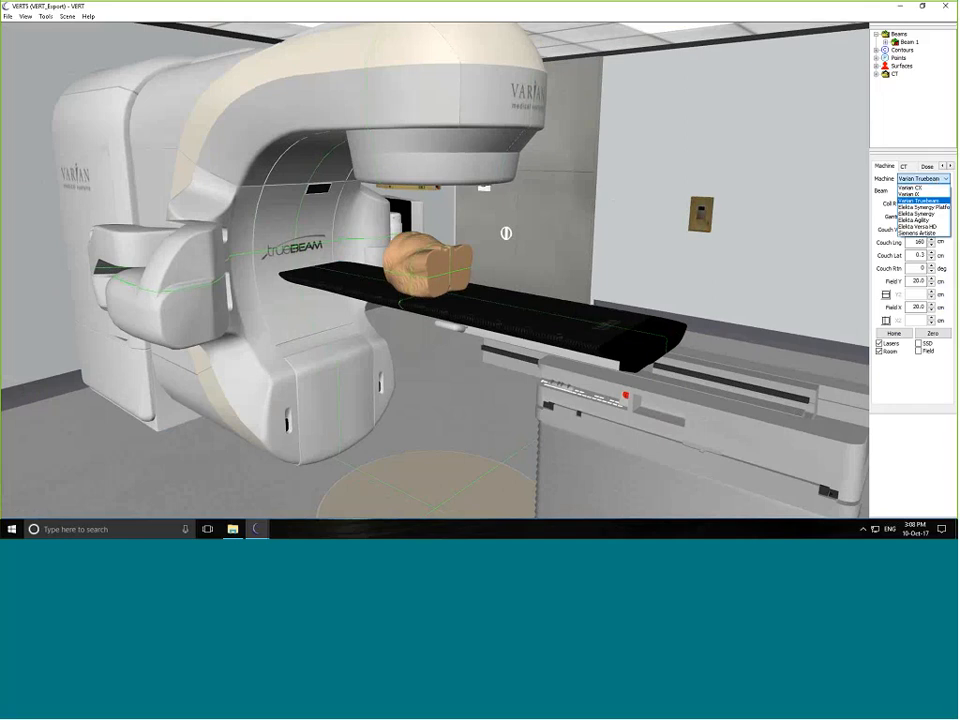
click(258, 528)
click(219, 507)
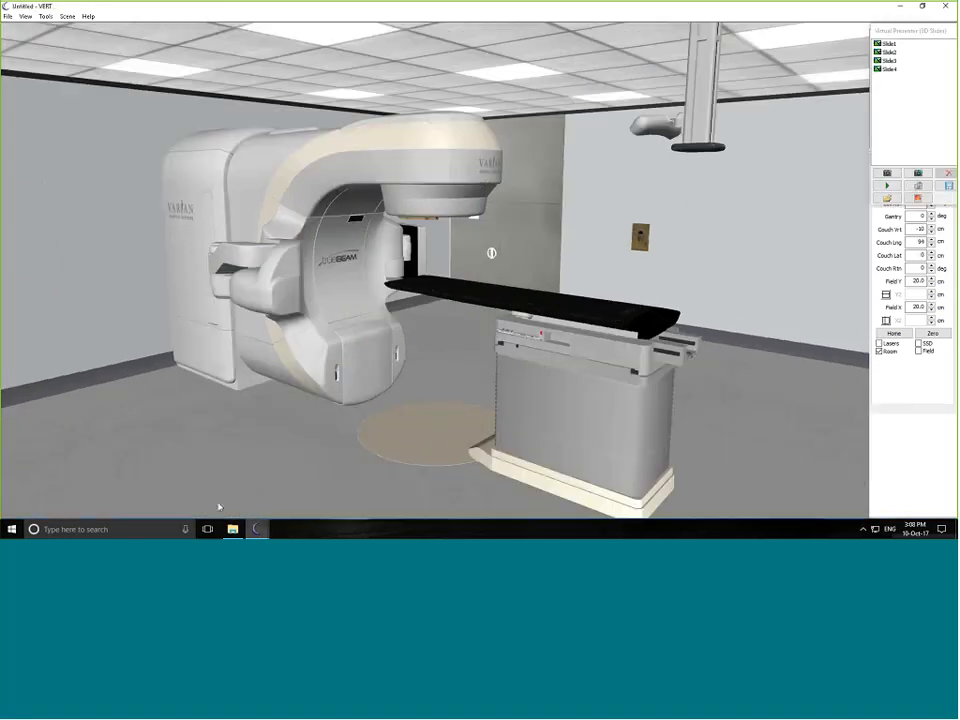
click(26, 17)
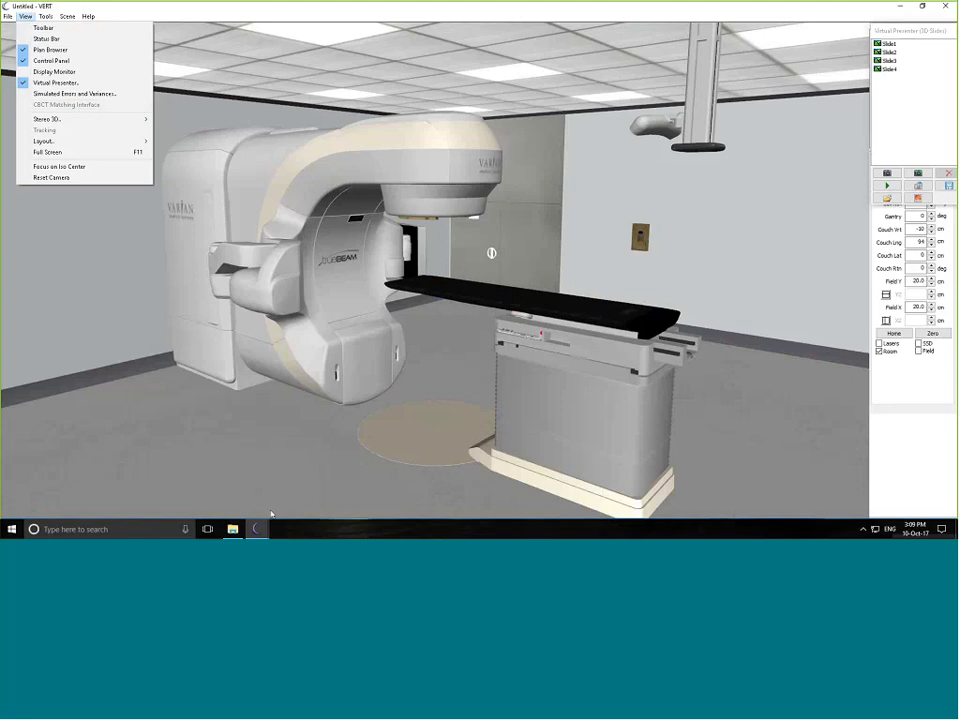
click(258, 529)
click(288, 500)
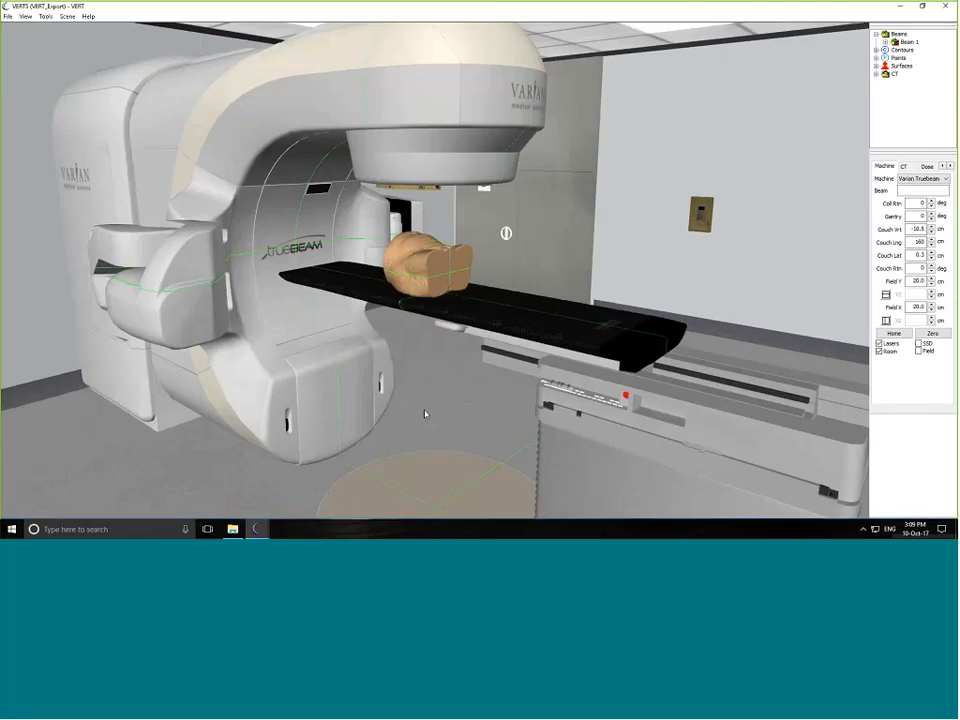
Step: Check the view options for the CBCT Matching Interface and look closely at the patient on the couch
scroll(430, 414, up, 2)
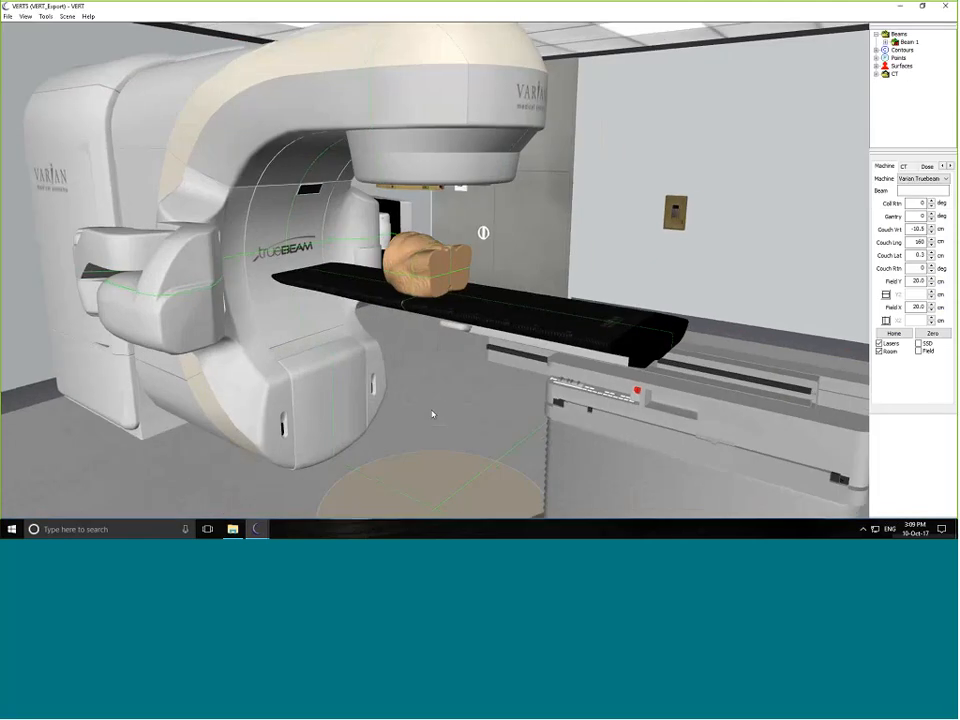
click(28, 18)
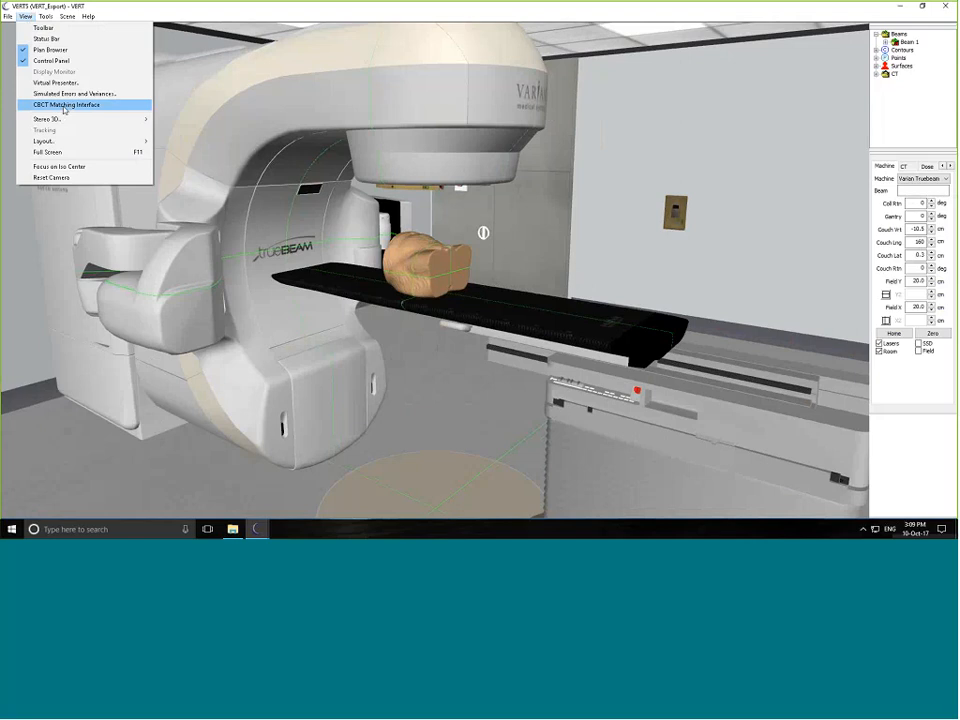
click(508, 292)
scroll(520, 285, up, 5)
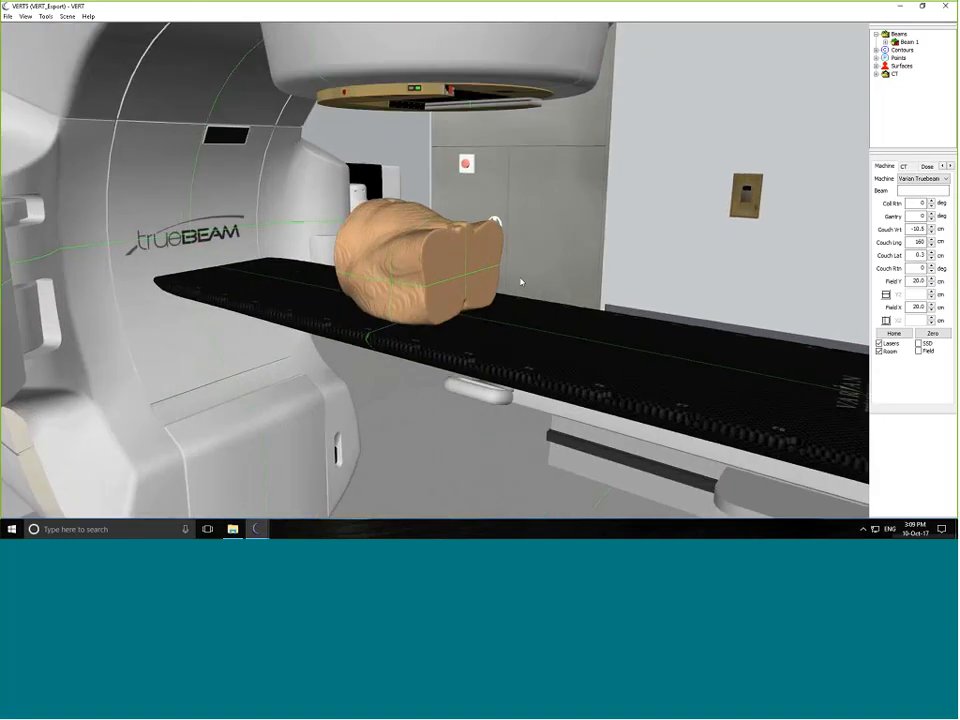
Step: Try setup errors of 7.0 mm anterior/posterior and 9.0 mm superior/inferior, and reset all setup errors to zero
click(950, 166)
click(950, 166)
click(950, 166)
click(924, 167)
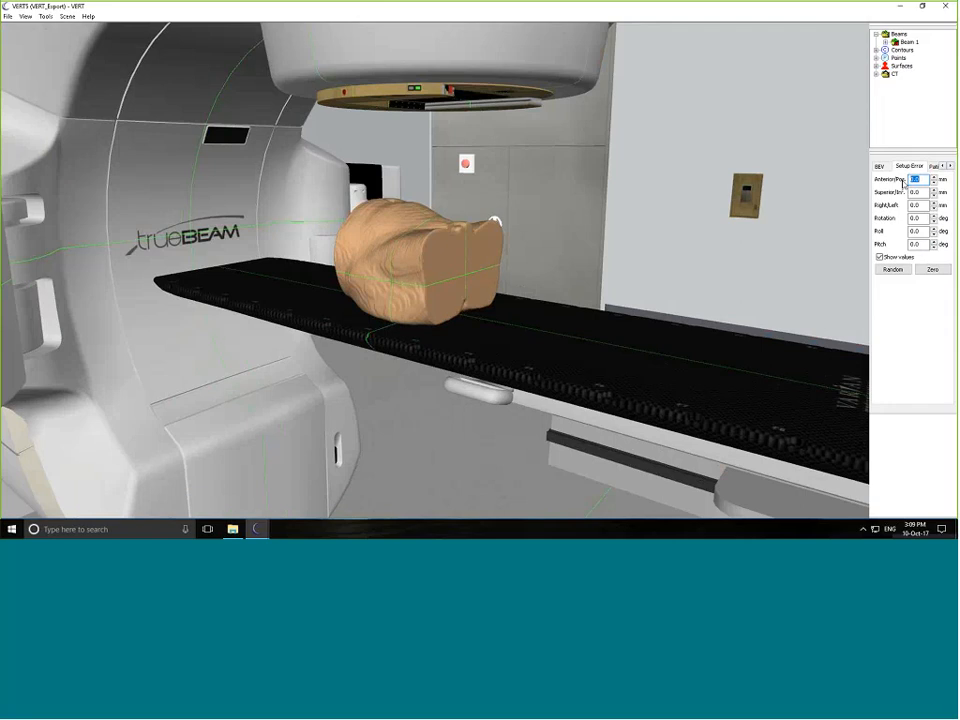
click(935, 177)
click(935, 178)
click(936, 190)
click(935, 190)
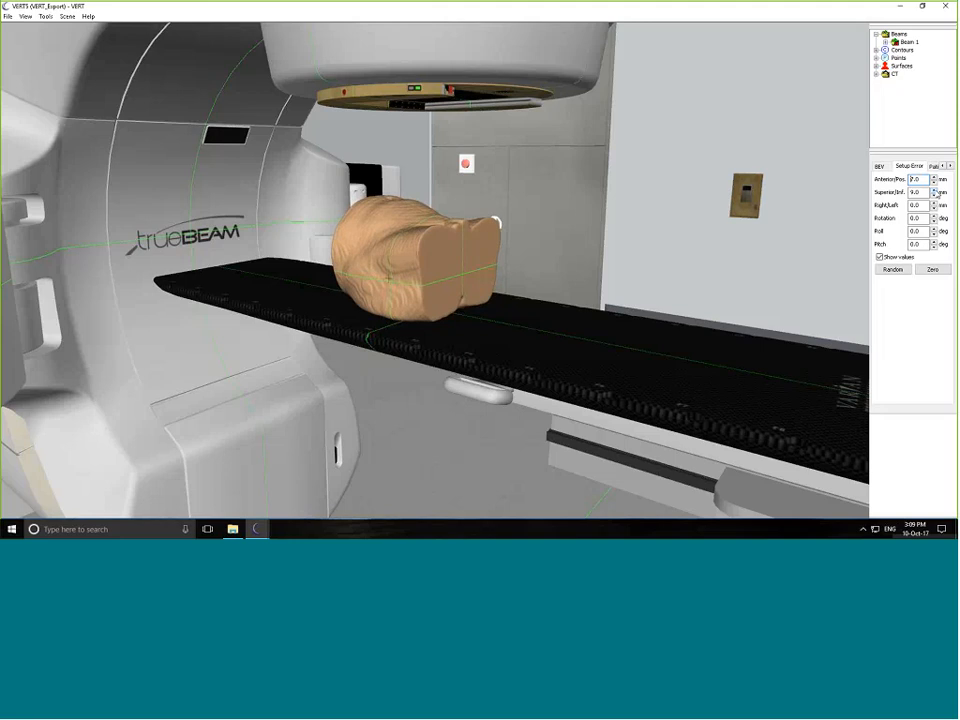
click(932, 269)
Step: Review the general preferences, especially the Auto Setup Error for CBCT option, and leave them without applying changes
key(alt+f)
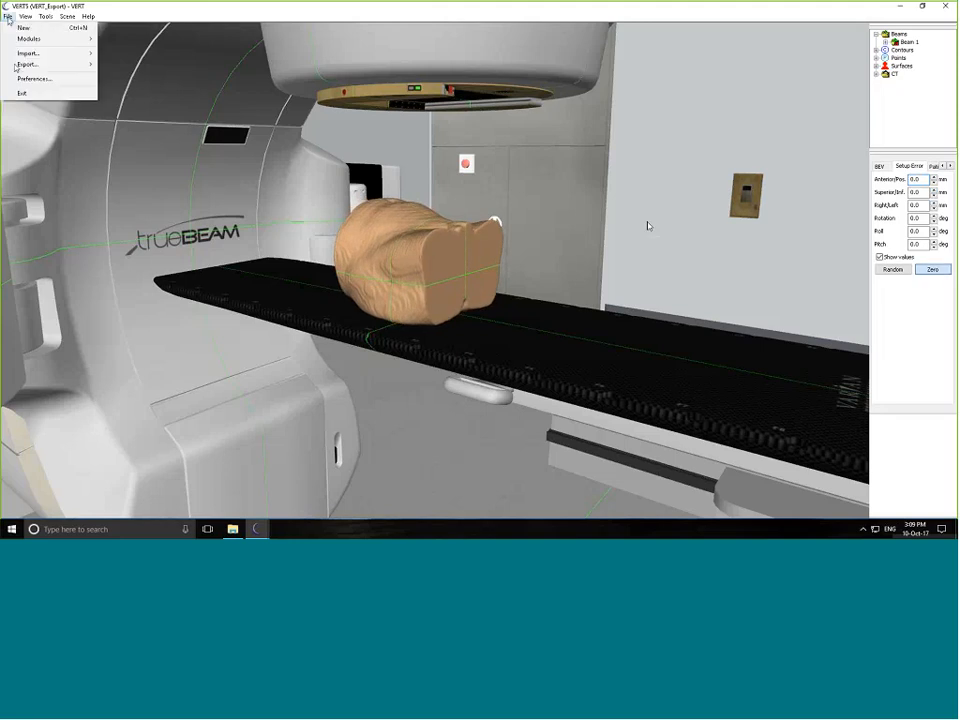
click(30, 78)
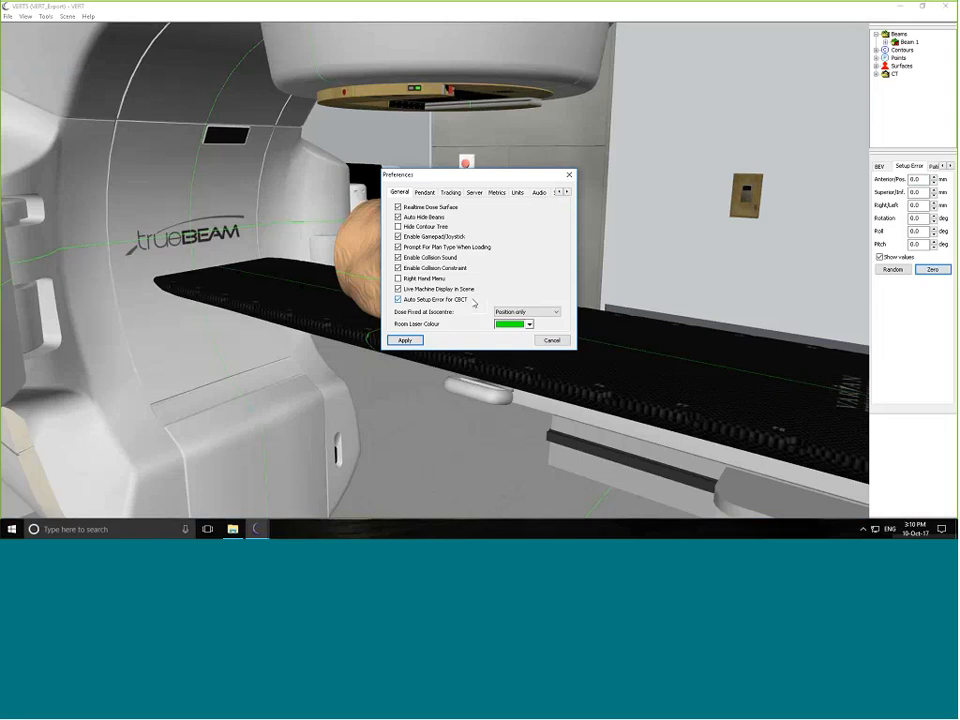
click(551, 339)
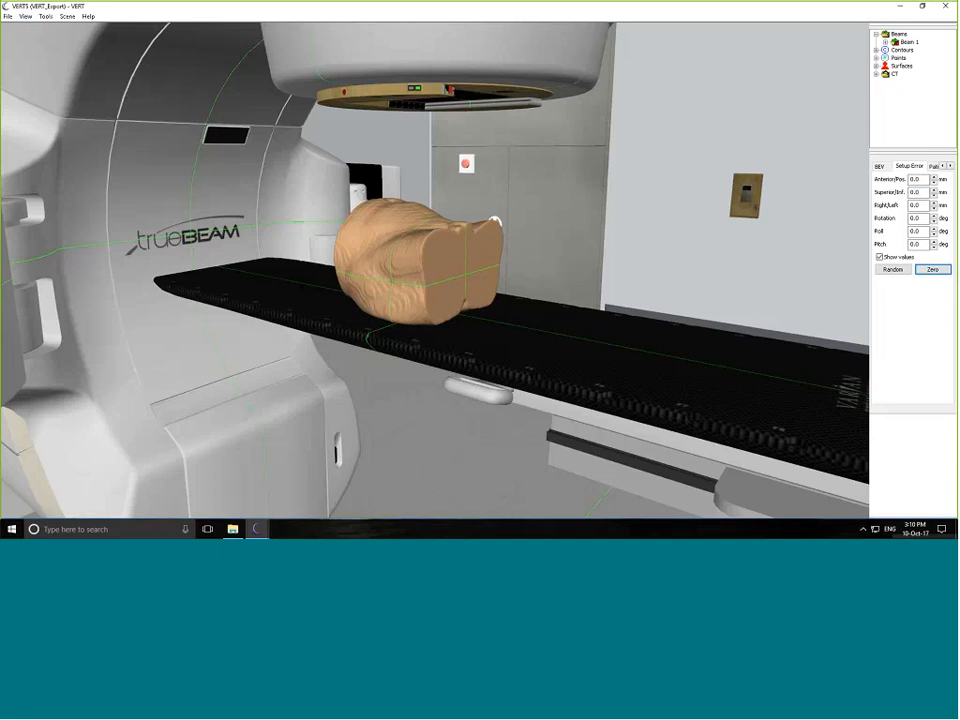
click(7, 16)
click(35, 78)
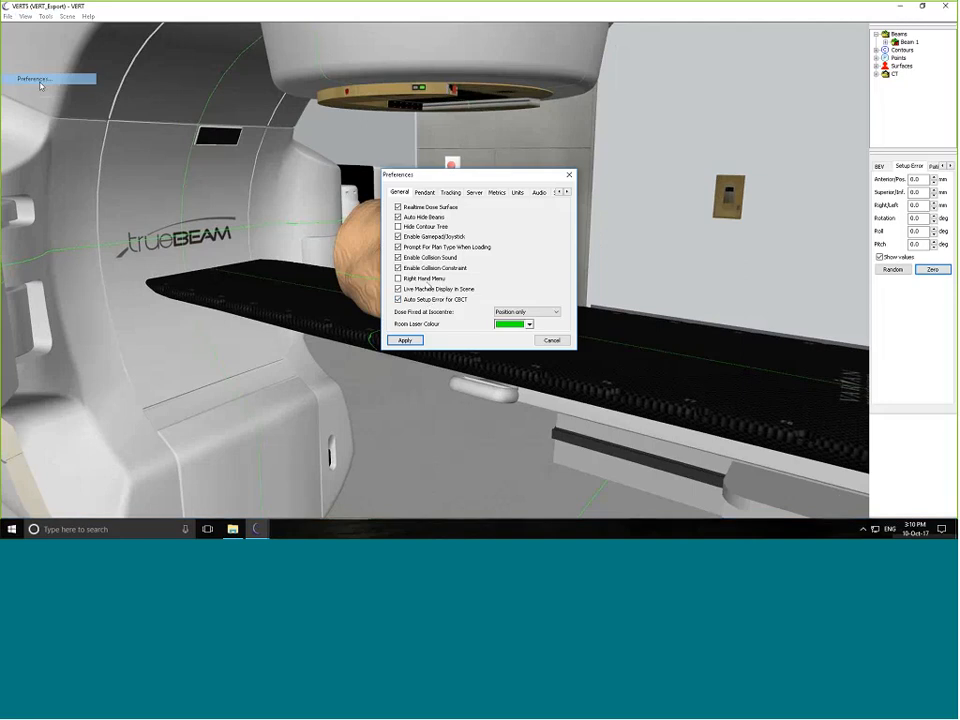
click(551, 340)
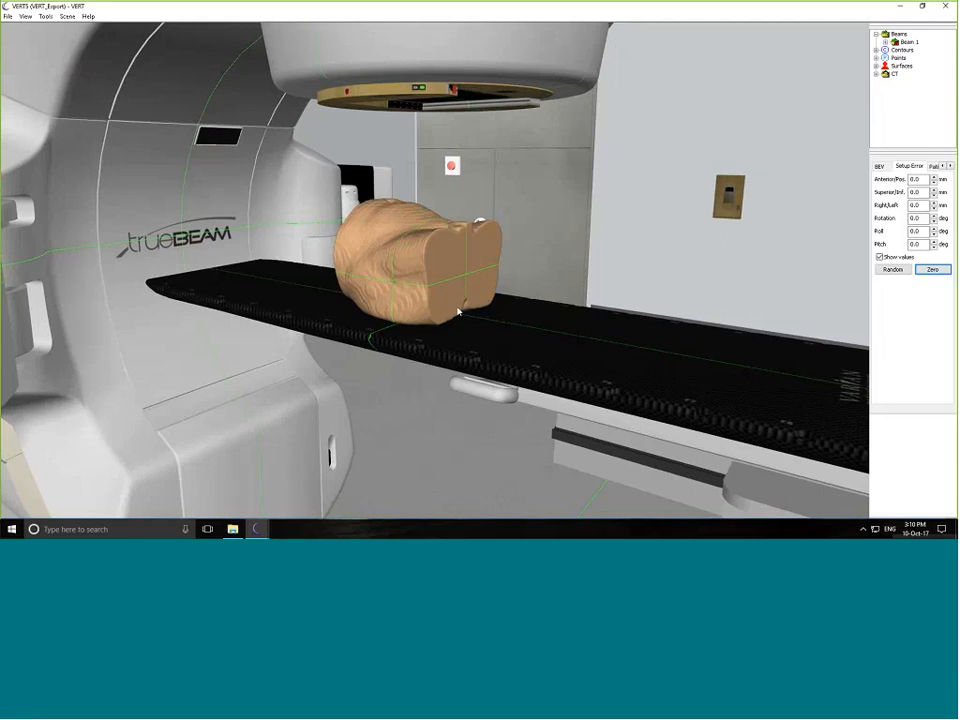
Step: Open the CBCT Matching Interface and move its window aside to examine the imaging arms around the patient
click(26, 17)
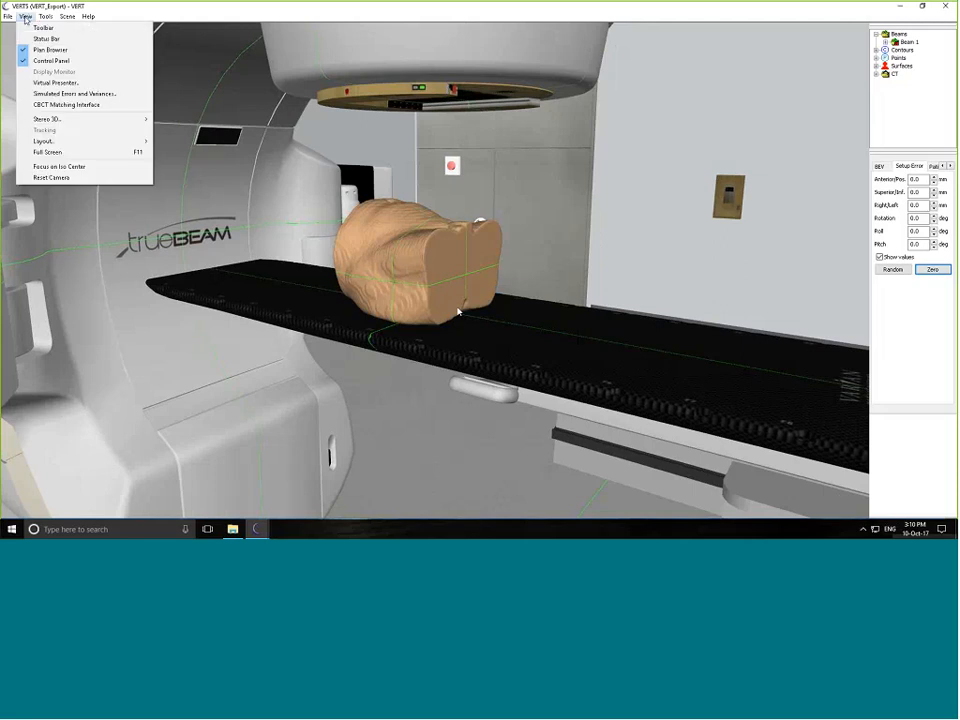
click(69, 106)
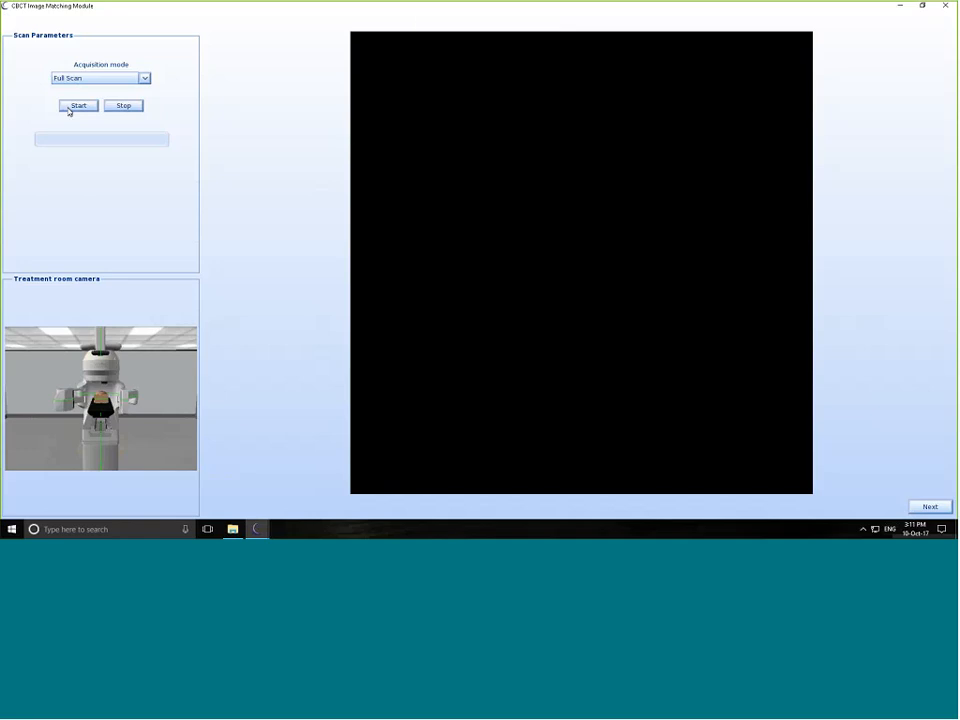
click(922, 6)
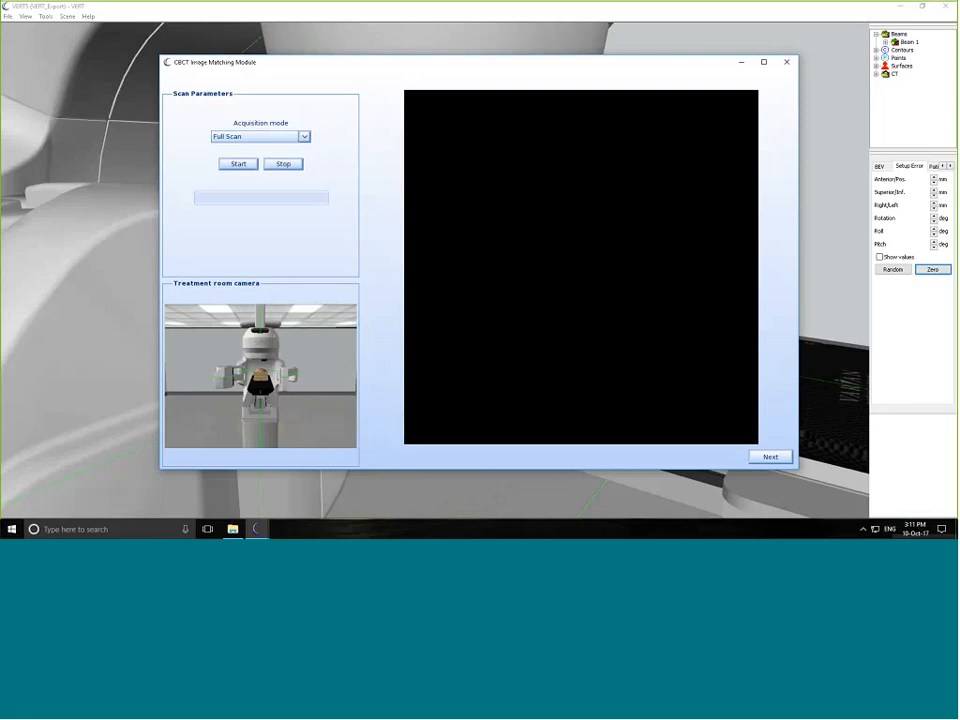
drag(362, 70, 591, 82)
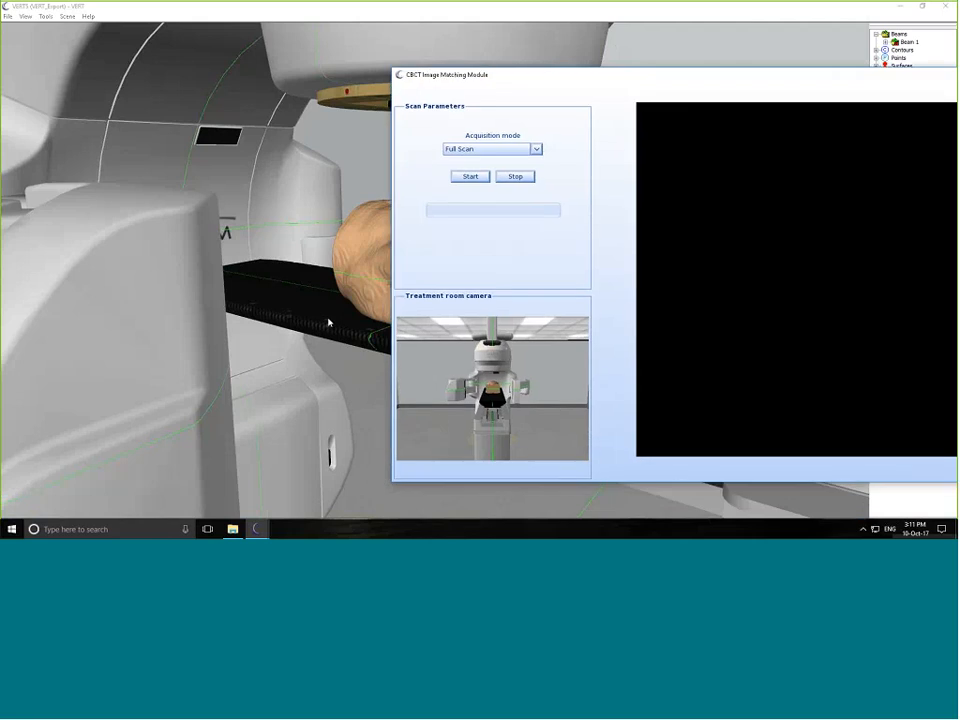
click(328, 322)
drag(328, 322, 455, 368)
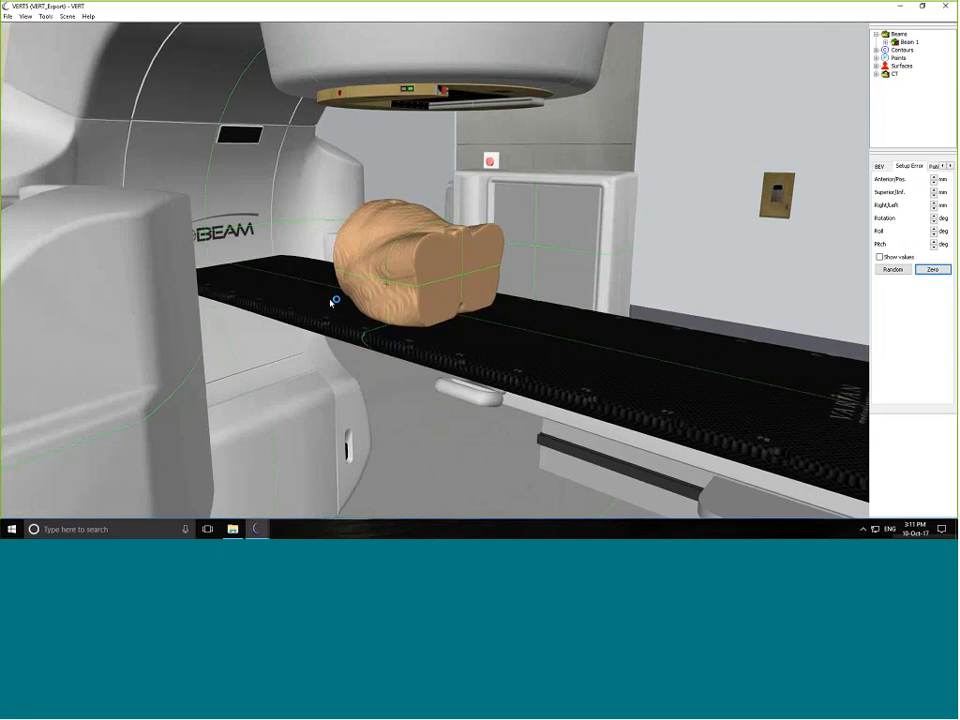
Step: Bring the CBCT Image Matching window back at full size and select Full Scan as the acquisition mode
click(25, 16)
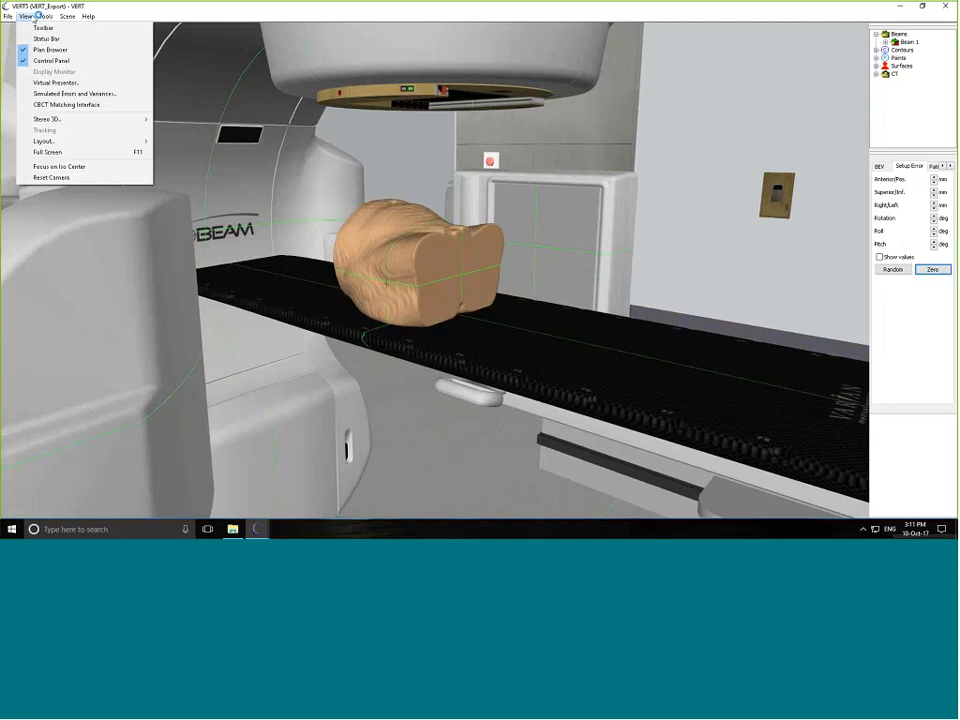
click(72, 105)
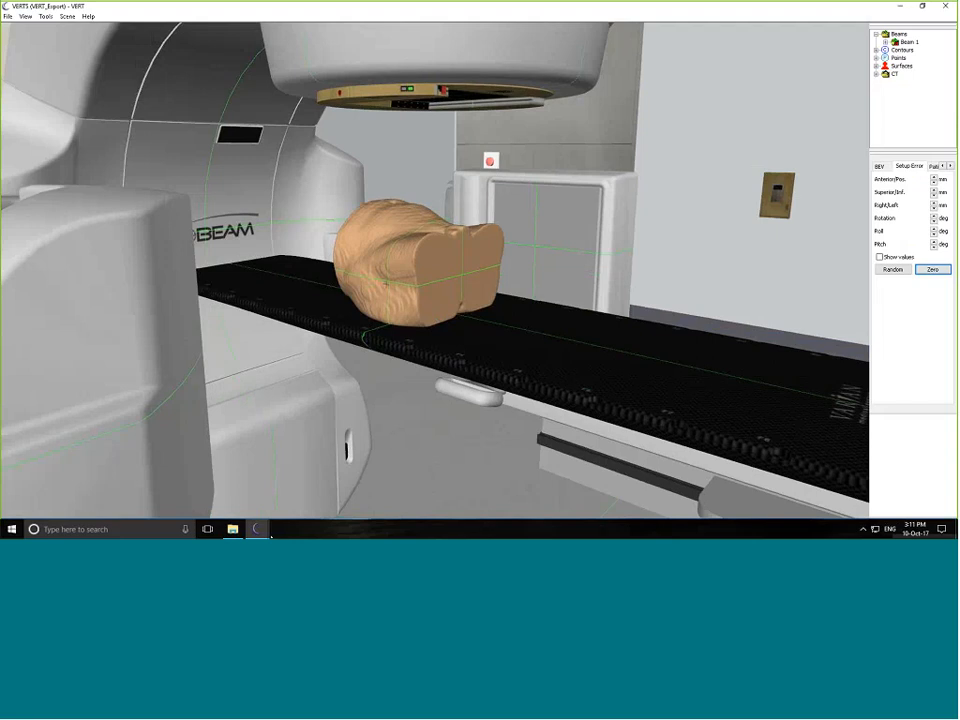
mouse_move(262, 530)
click(366, 493)
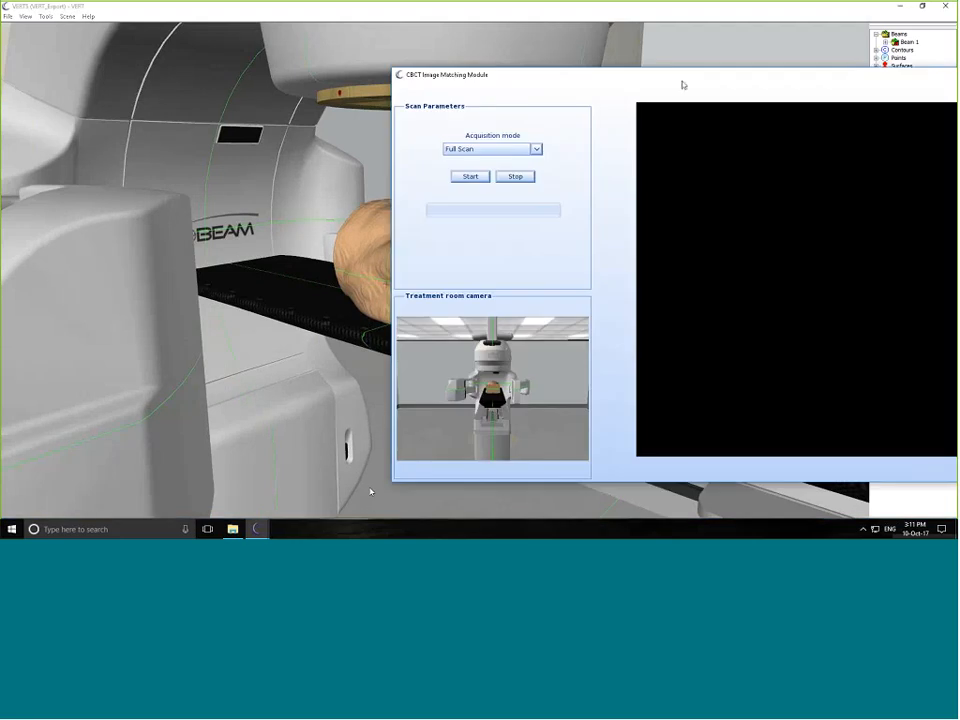
drag(663, 76, 398, 61)
click(731, 63)
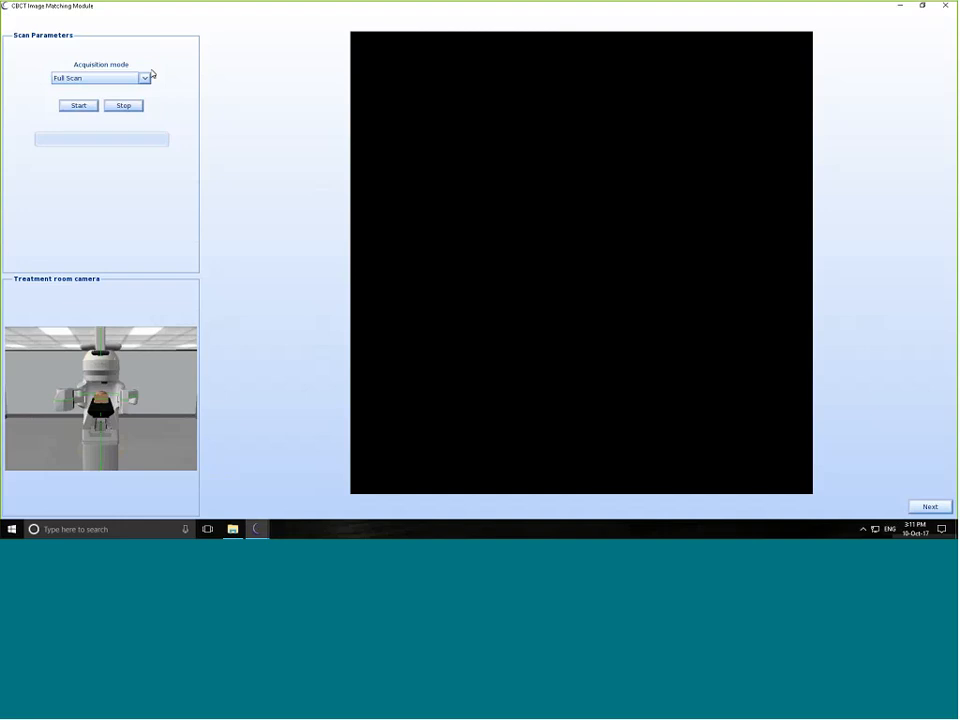
click(145, 78)
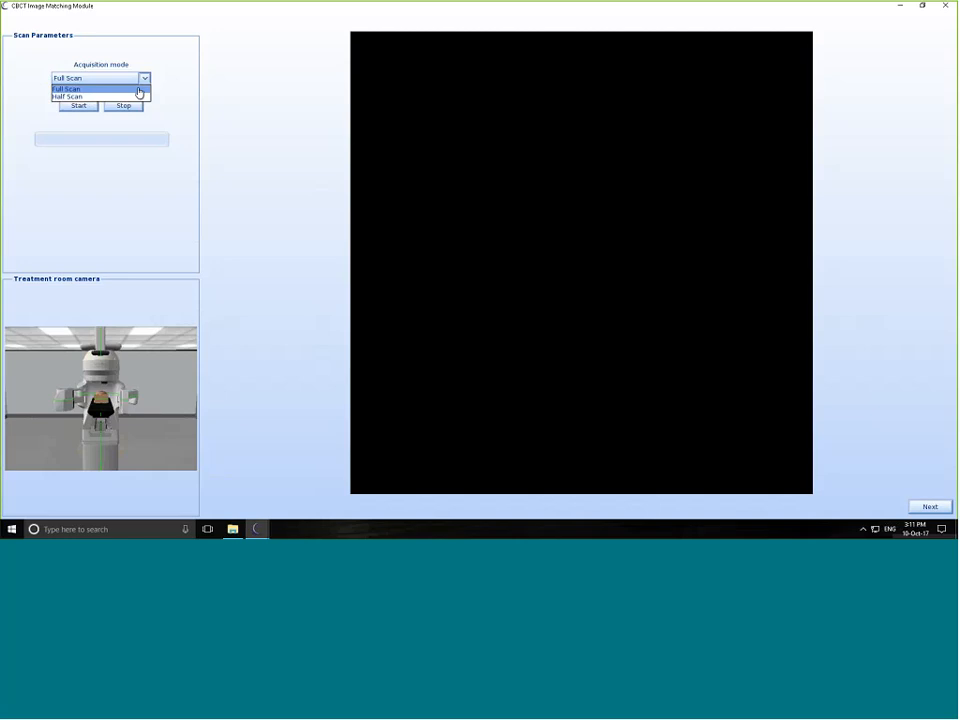
click(139, 90)
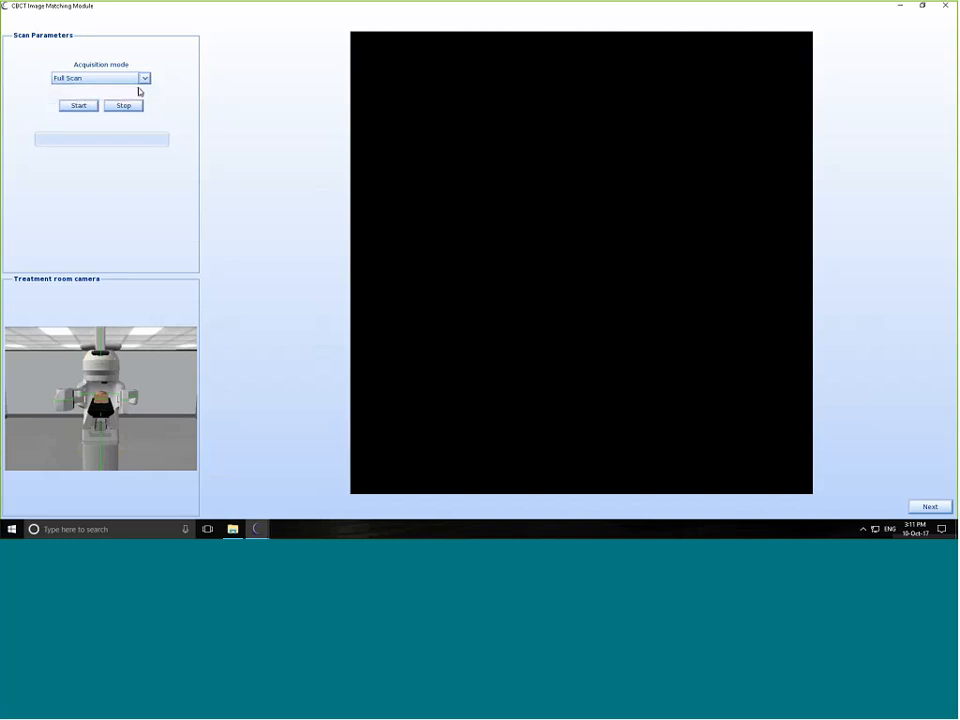
Step: Run a Full Scan acquisition in the CBCT Image Matching window and stop it partway through
click(90, 106)
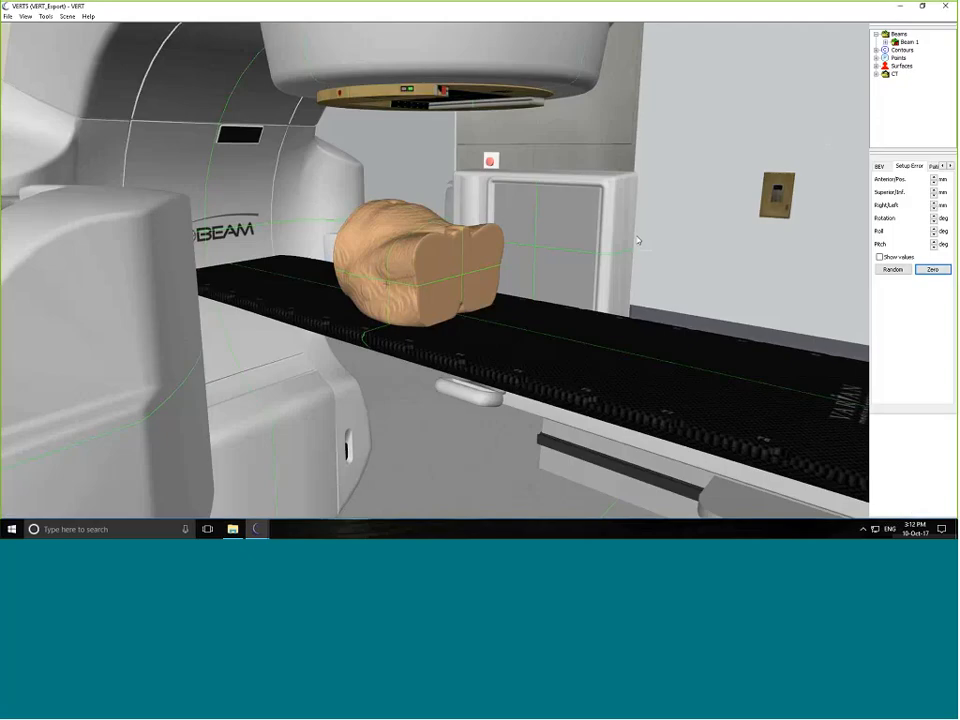
mouse_move(258, 529)
click(363, 495)
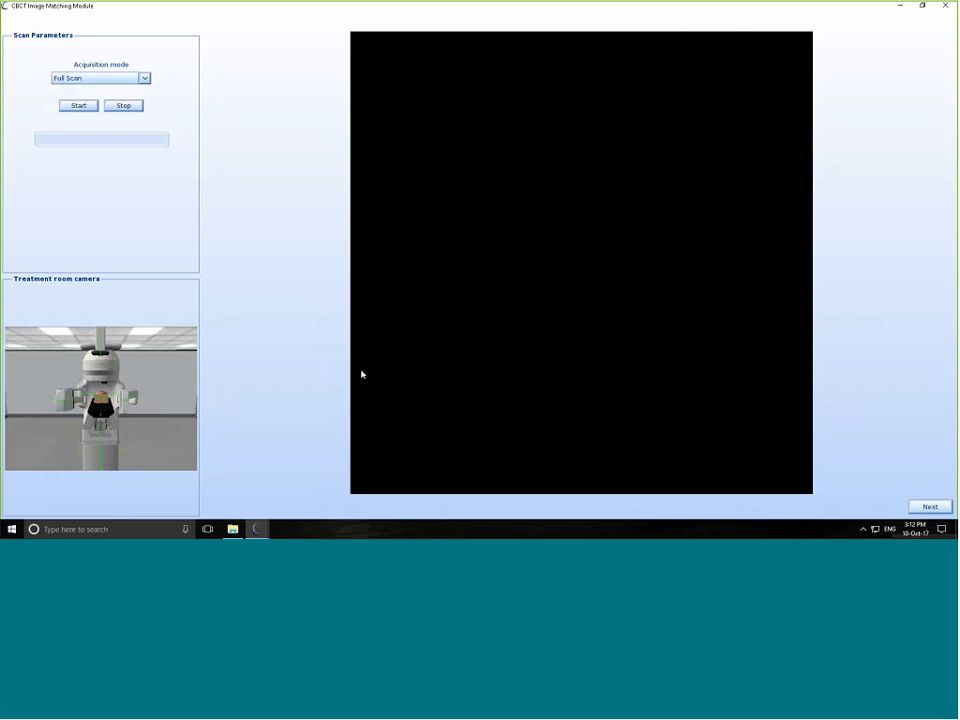
click(78, 105)
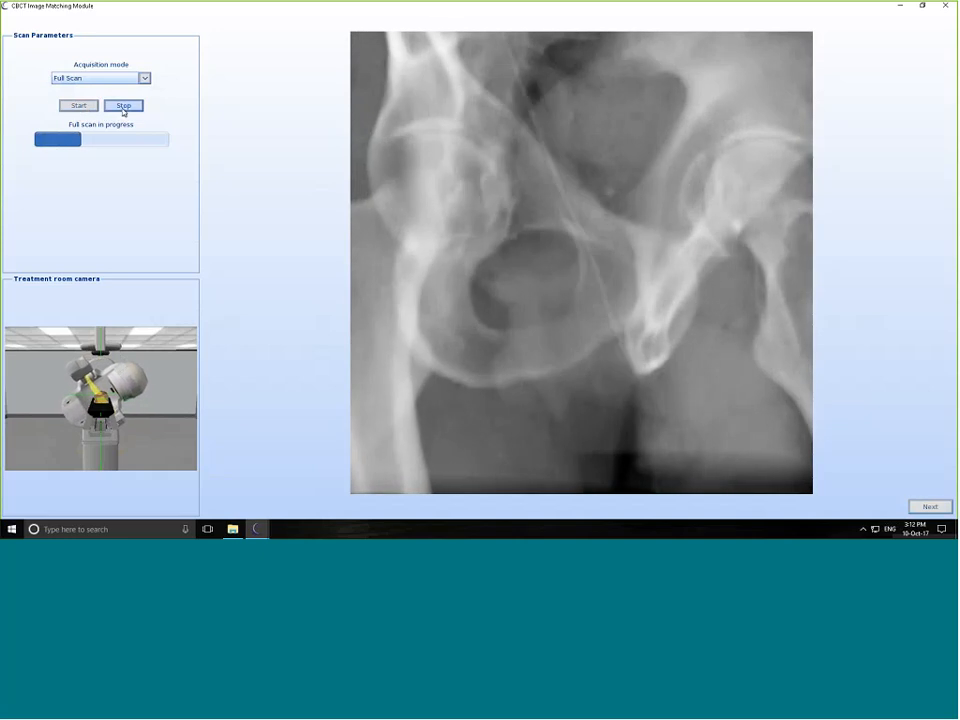
click(122, 107)
Step: Switch the acquisition mode to Half Scan, start the acquisition and stop it partway through
click(100, 79)
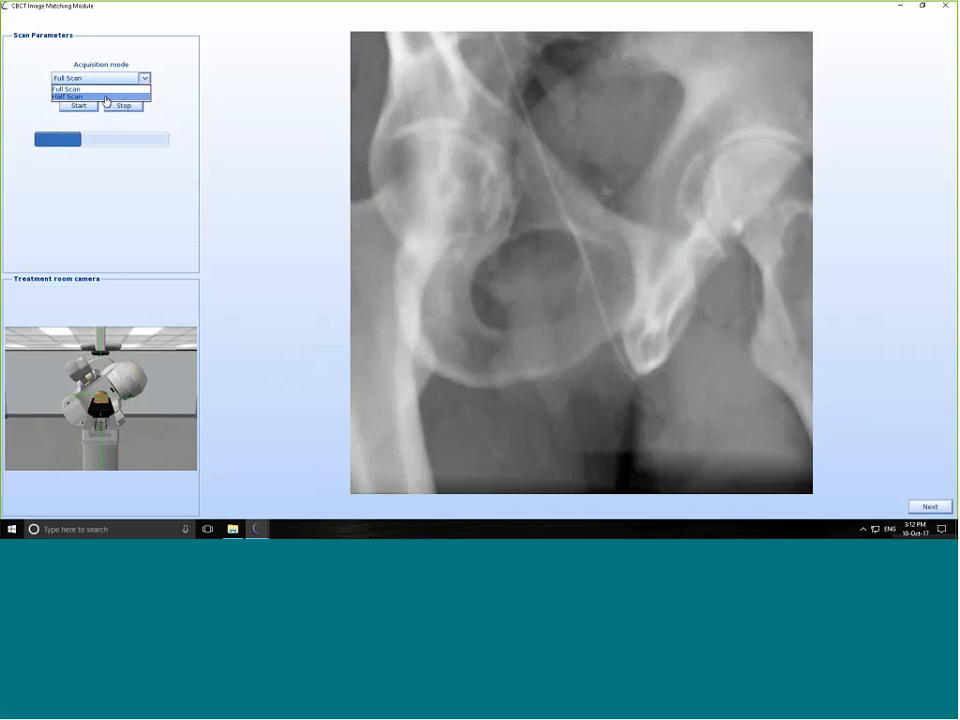
click(106, 97)
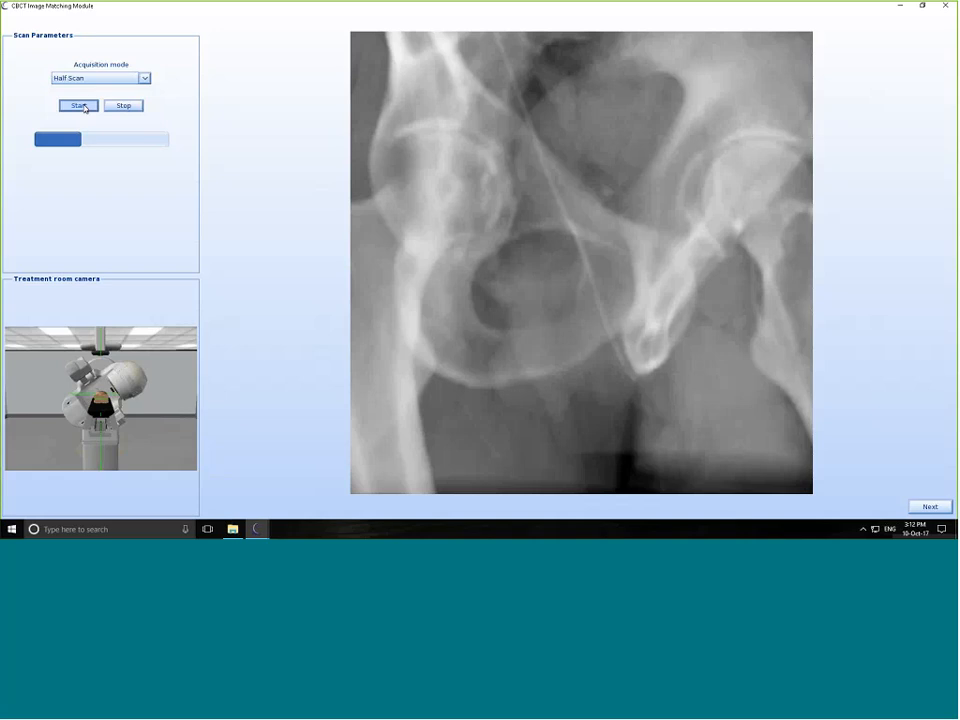
click(80, 106)
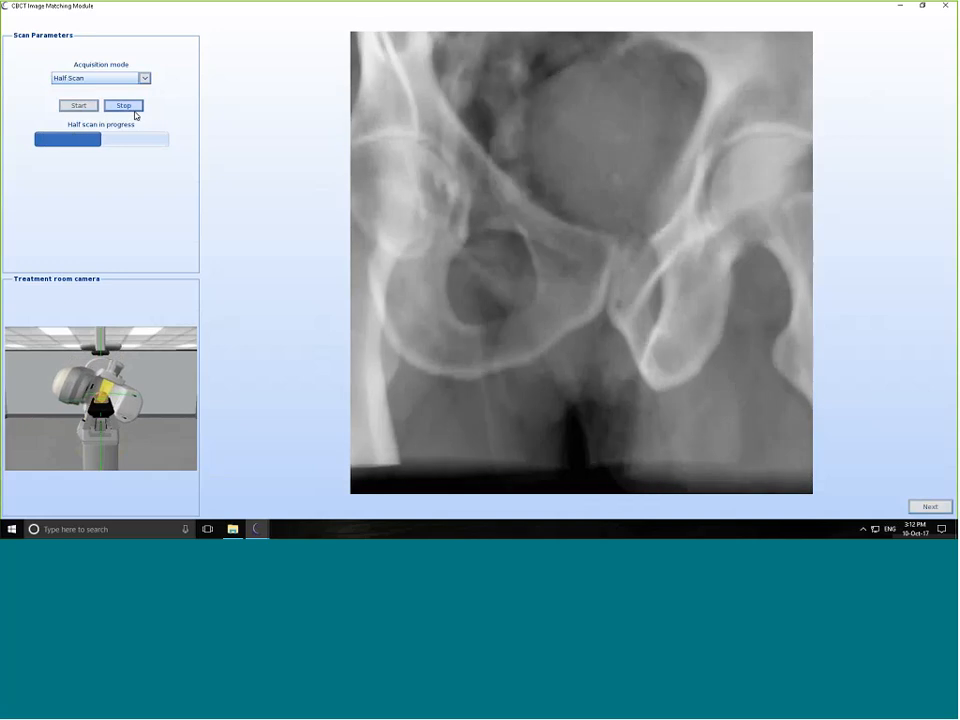
click(123, 105)
Step: Set the acquisition mode back to Full Scan, start and stop the scan, and proceed to the image matching view
click(144, 78)
click(68, 88)
click(82, 105)
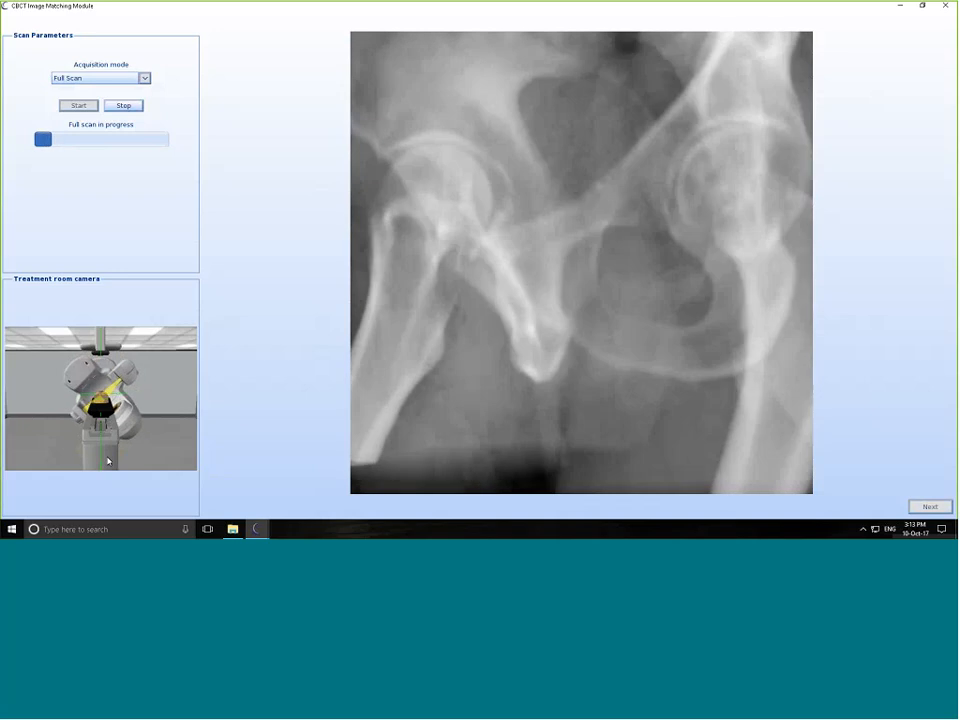
click(124, 106)
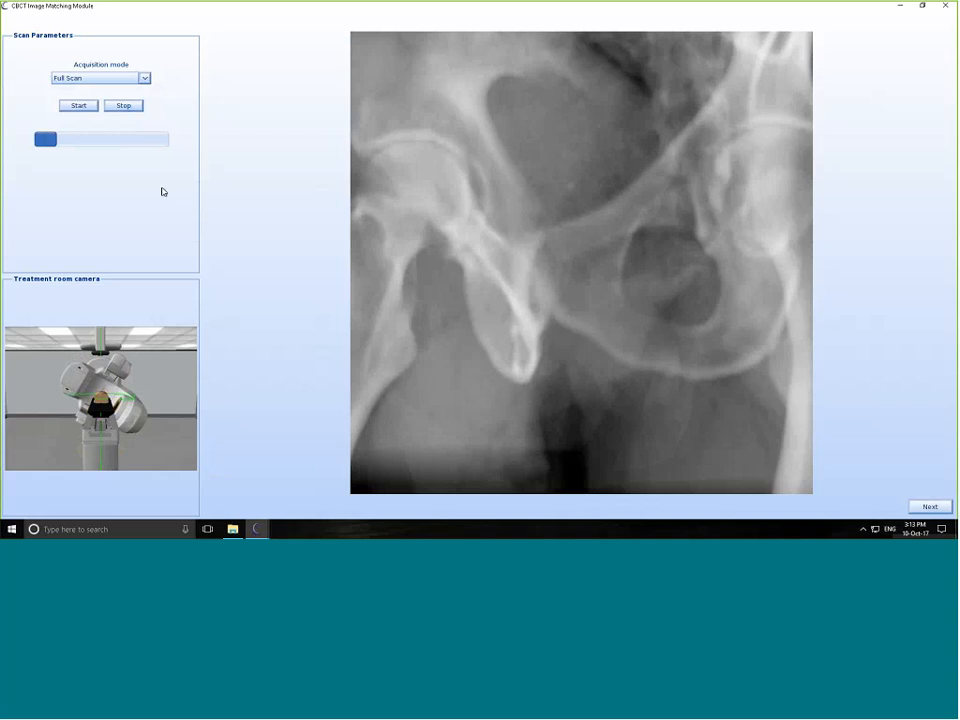
click(945, 508)
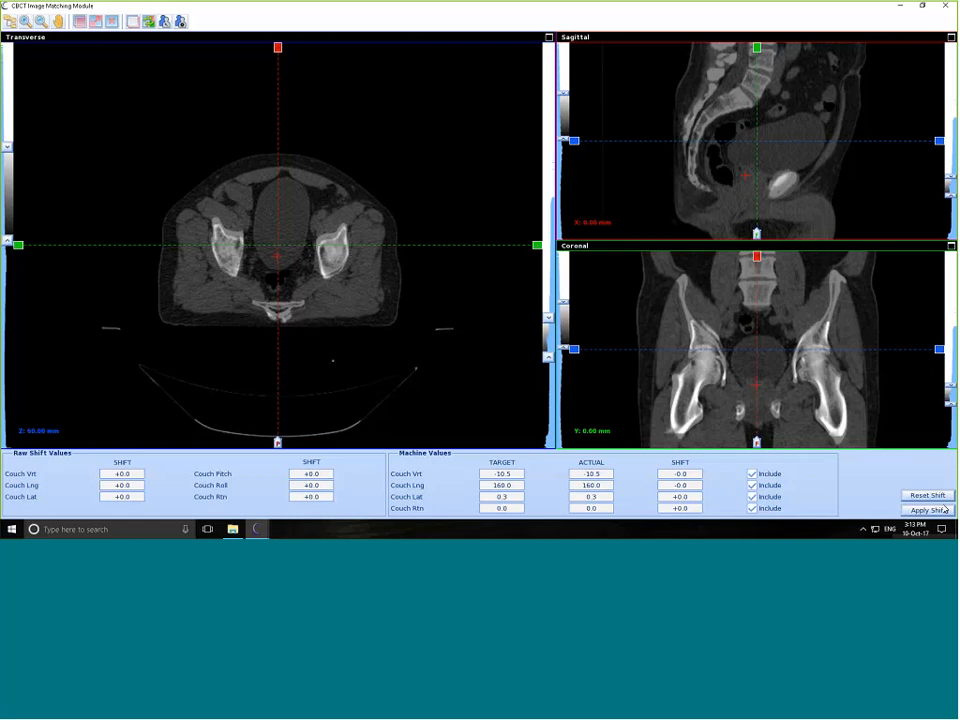
Step: Shrink and reposition the matching window to glimpse the treatment room behind it, and bring it back to full size
click(922, 6)
drag(583, 70, 602, 104)
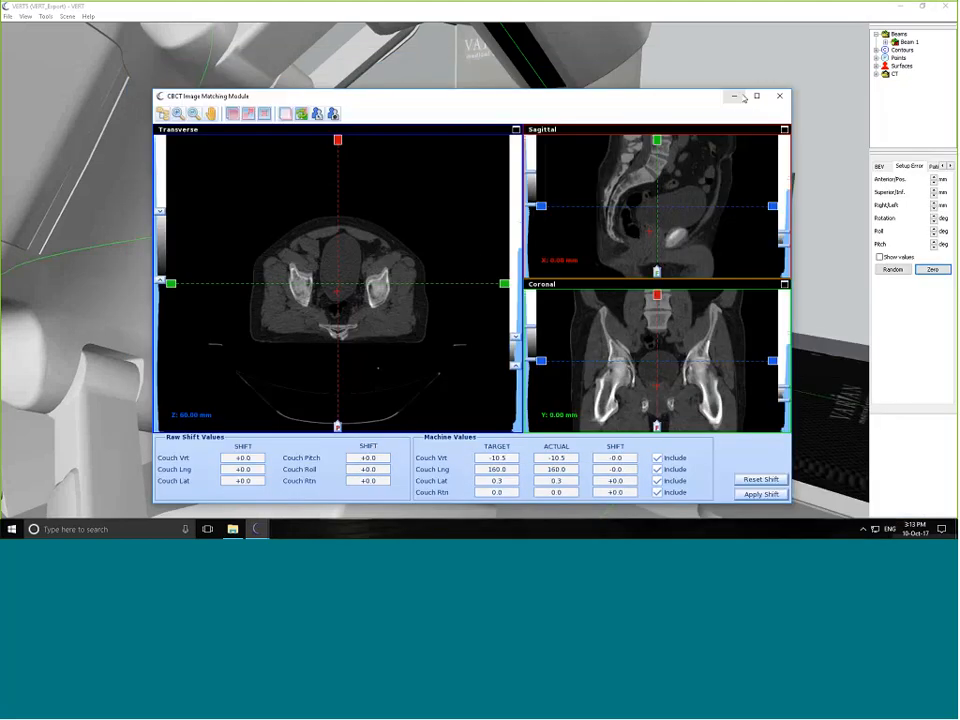
click(754, 97)
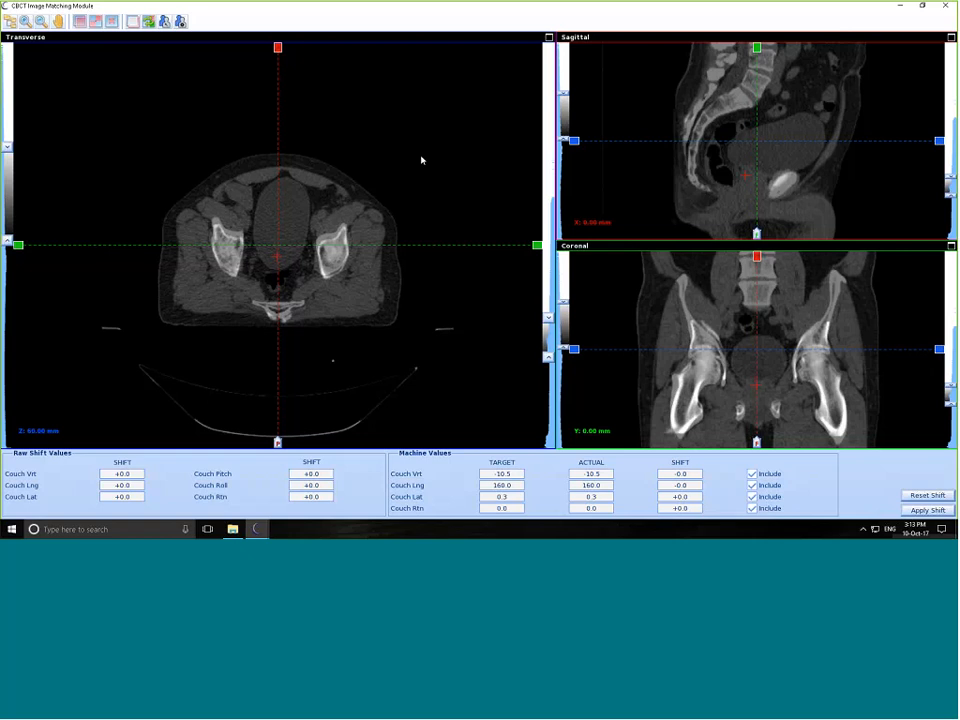
Step: Cycle the coronal, sagittal and transverse images through the main view, ending with the transverse image as the large one
click(148, 21)
click(148, 21)
click(148, 21)
click(149, 21)
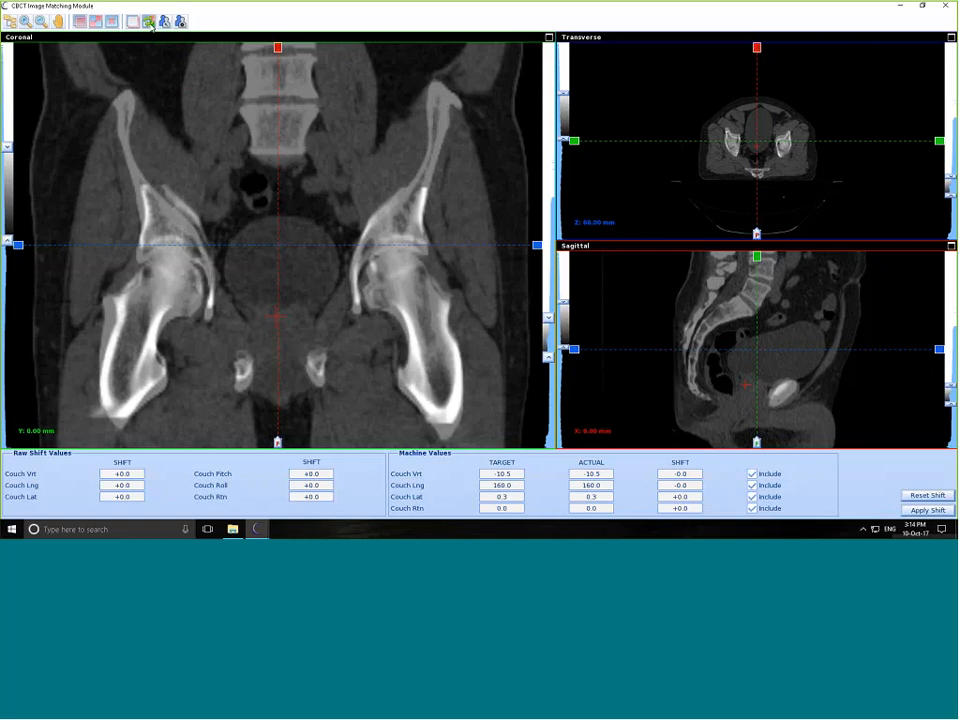
click(149, 21)
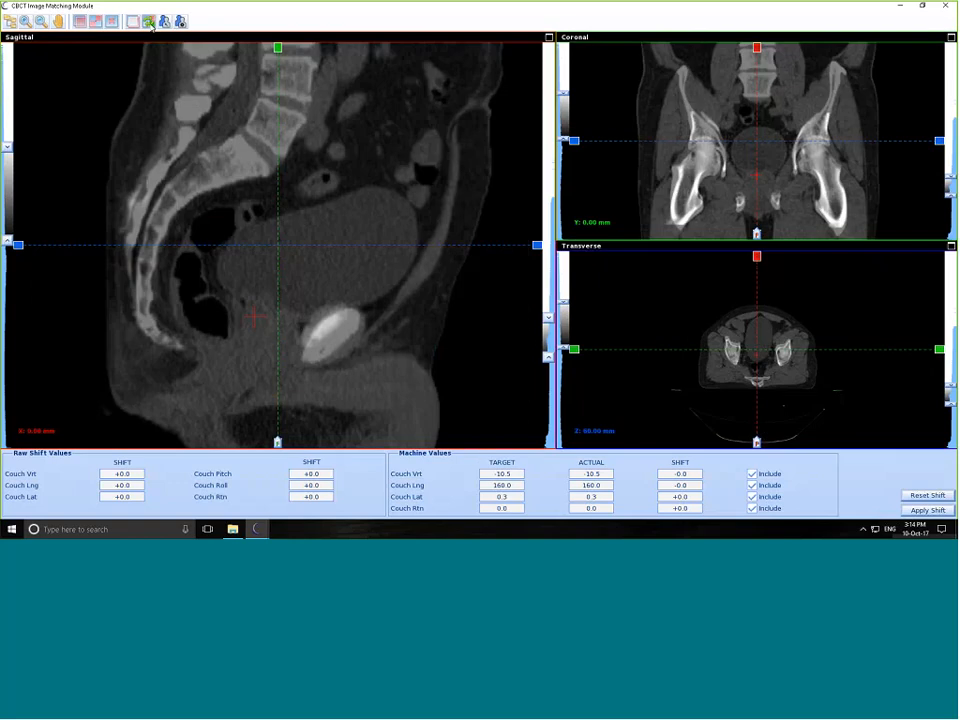
click(149, 21)
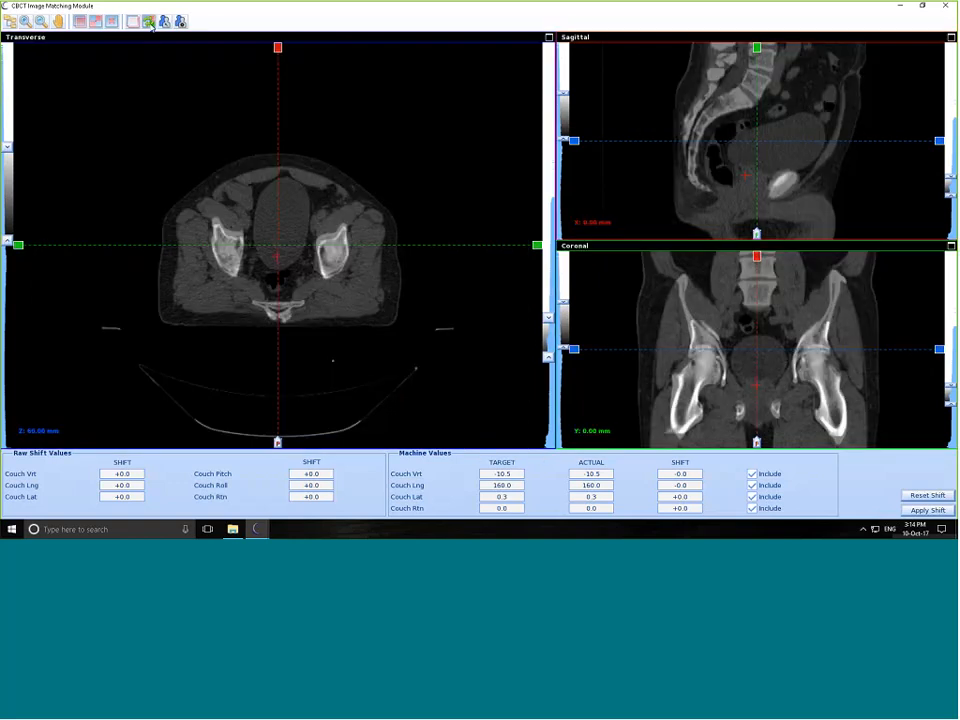
Step: Enlarge the transverse, sagittal and coronal views one at a time, restoring the three-view layout after each
click(548, 38)
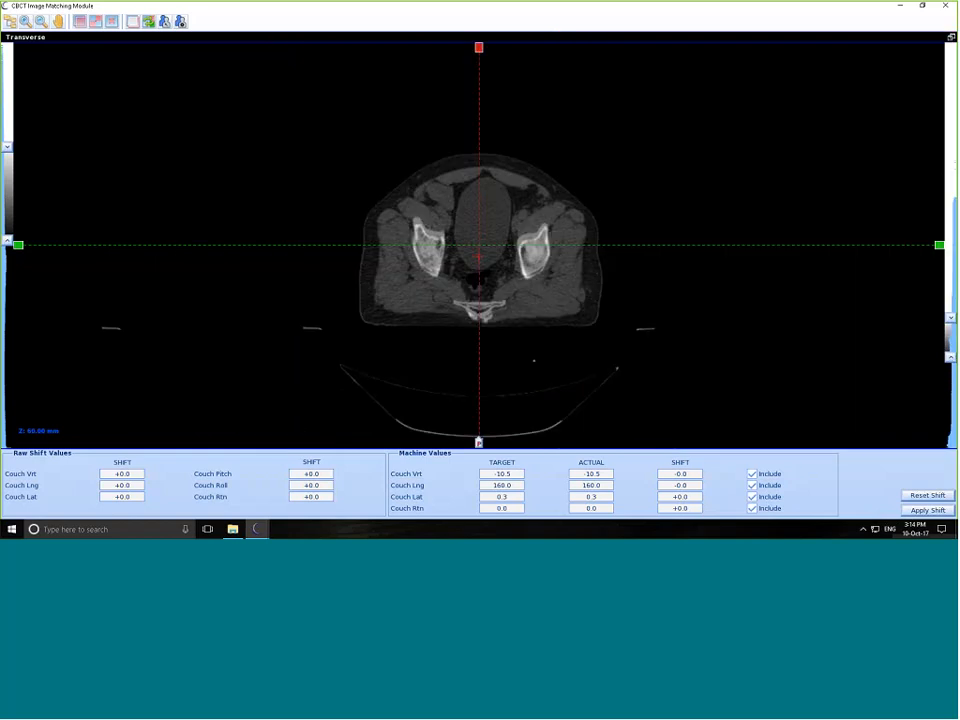
click(950, 40)
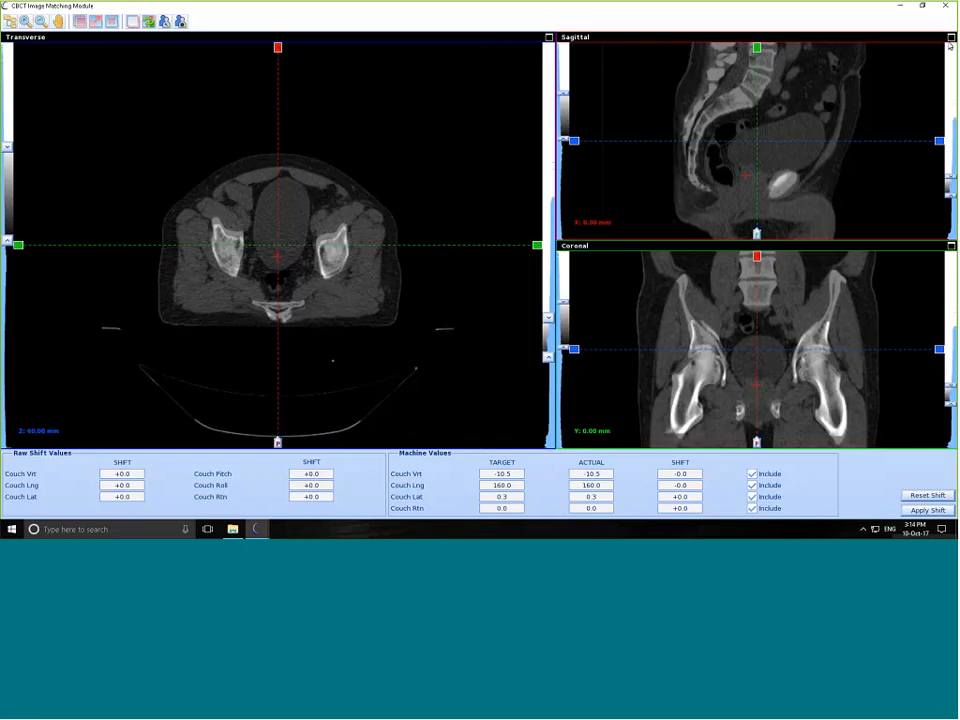
click(951, 39)
click(951, 40)
click(951, 246)
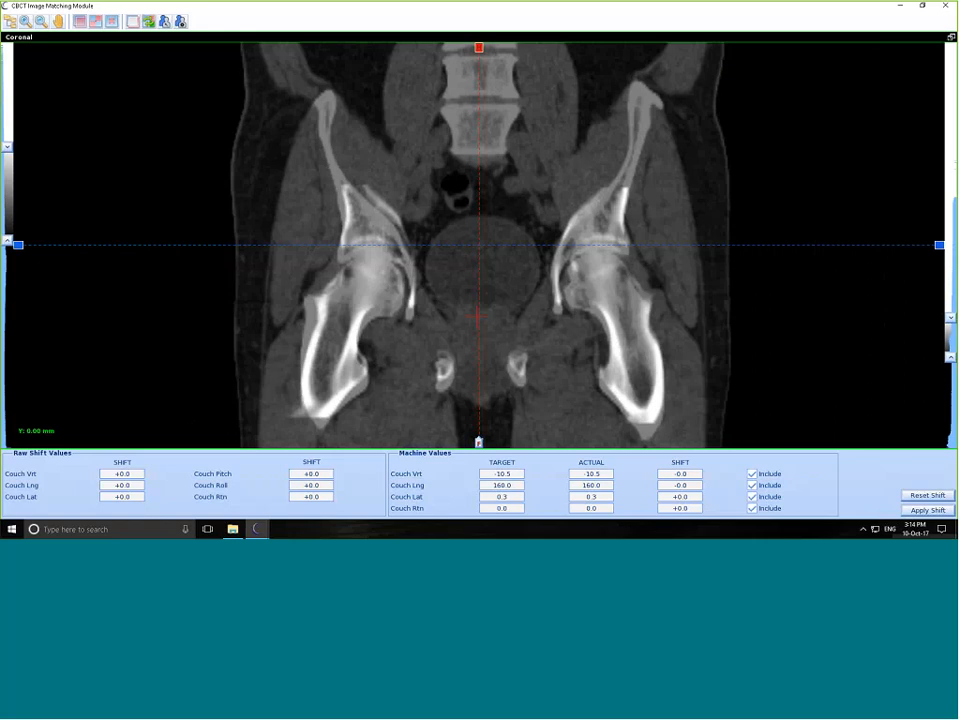
click(951, 38)
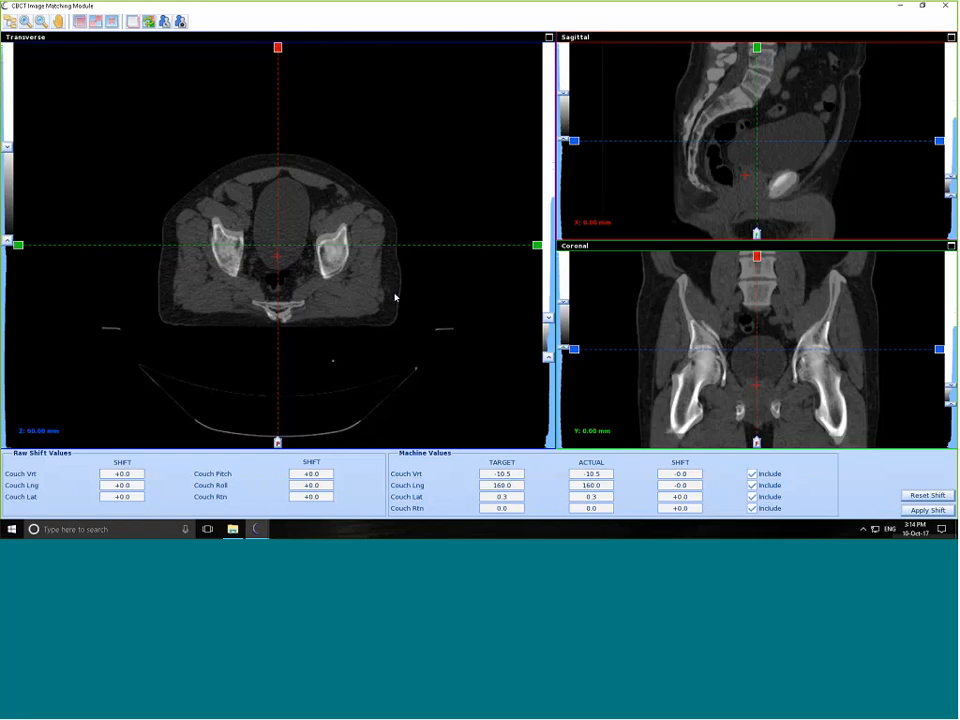
Step: Adjust the window levels of the CBCT and reference CT images to brighten the overlaid soft tissue and bone
drag(12, 211, 7, 248)
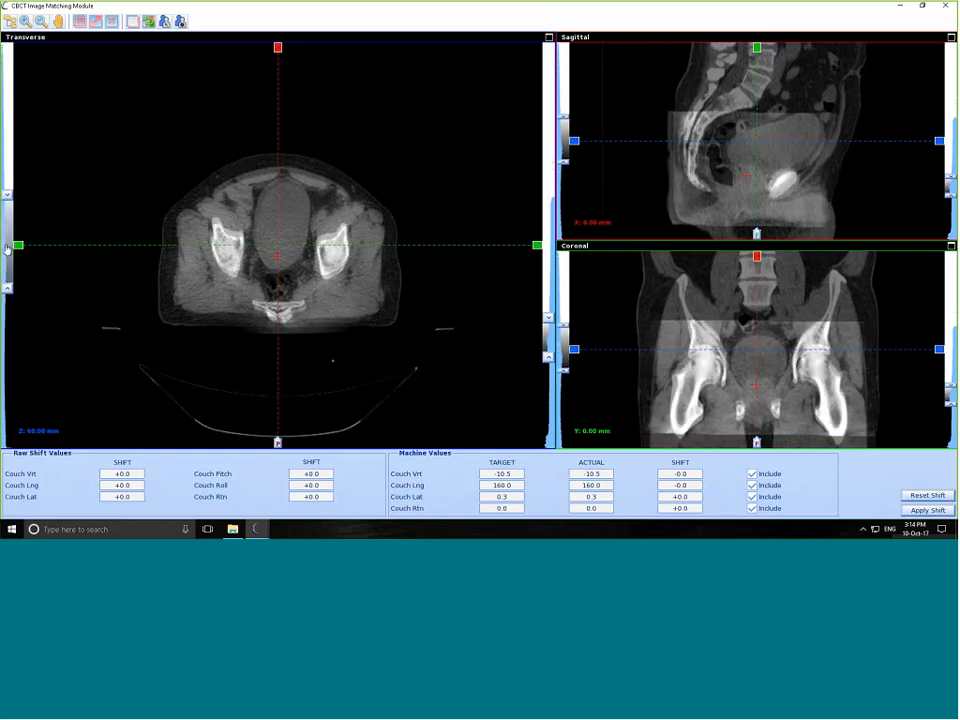
mouse_move(547, 350)
mouse_down()
mouse_move(548, 370)
mouse_move(558, 355)
mouse_up()
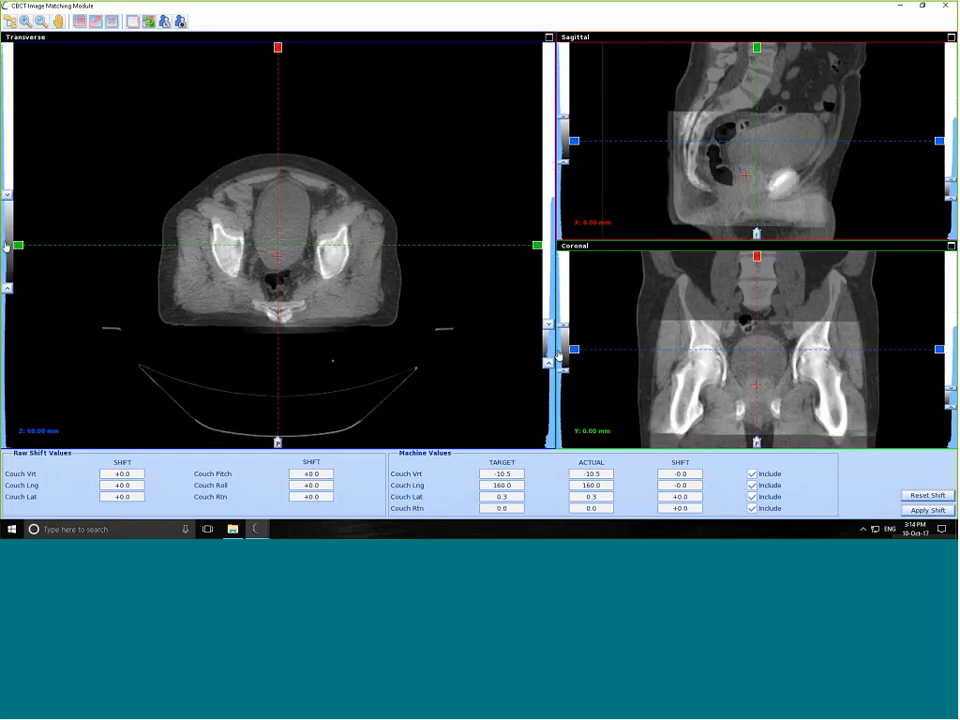
drag(11, 260, 8, 300)
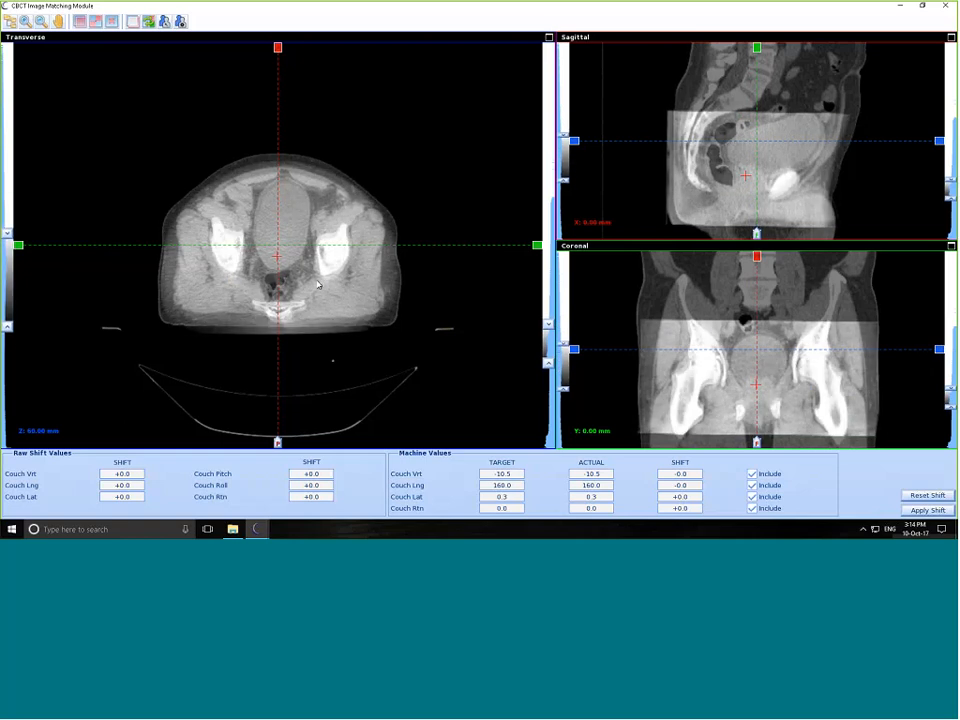
mouse_move(549, 330)
mouse_down()
mouse_move(549, 288)
mouse_move(549, 325)
mouse_up()
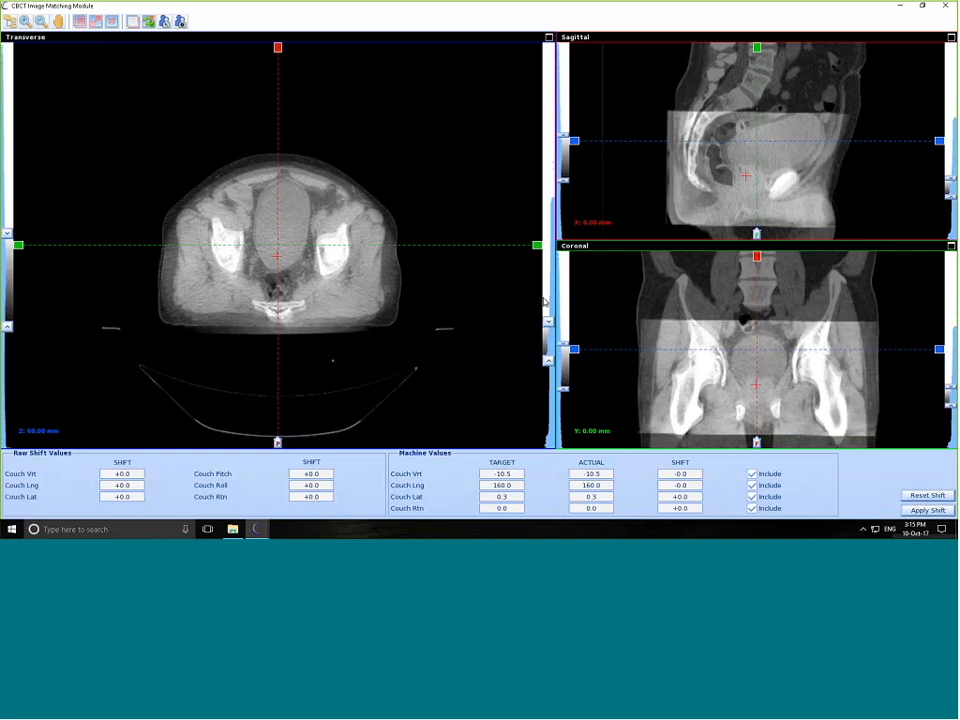
Step: Try the Pelvis range preset on the CBCT image, and fine-tune its window level manually
right_click(4, 155)
mouse_move(11, 162)
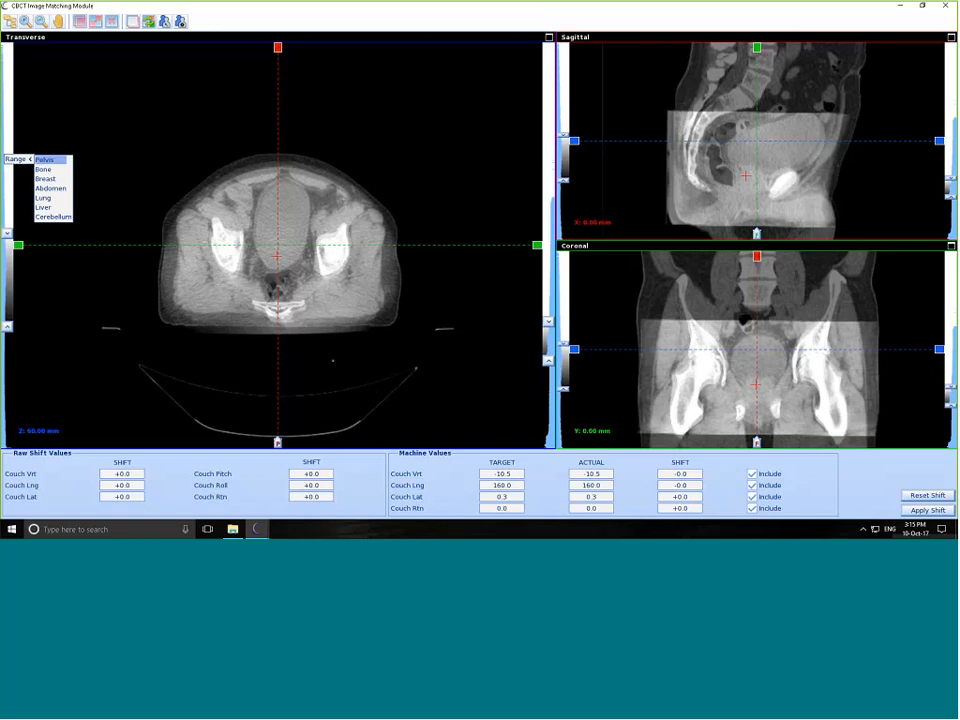
click(44, 160)
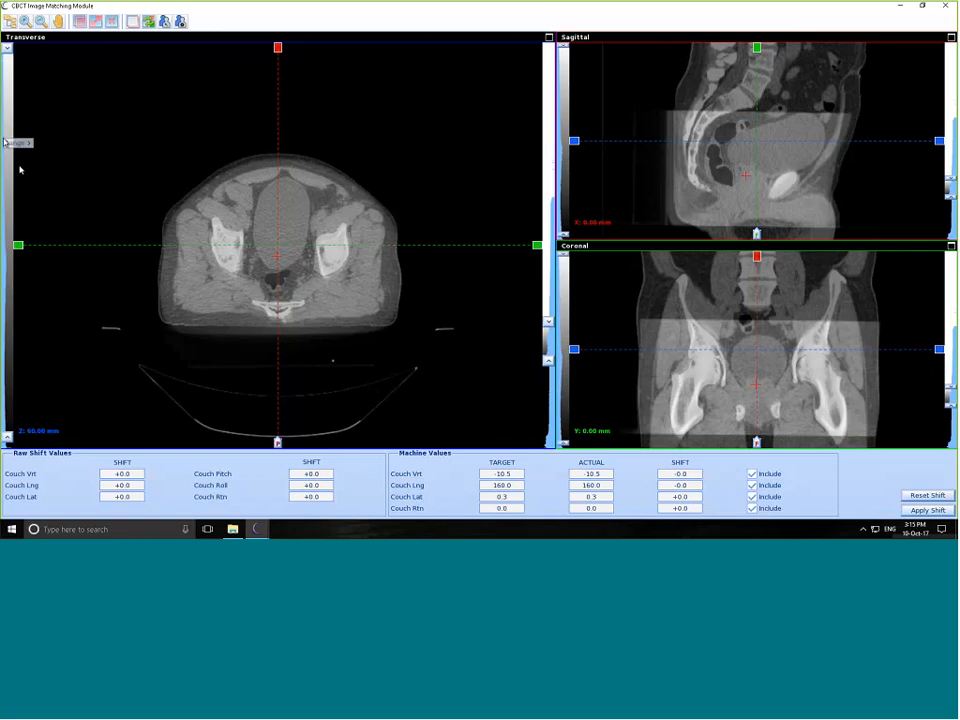
click(64, 156)
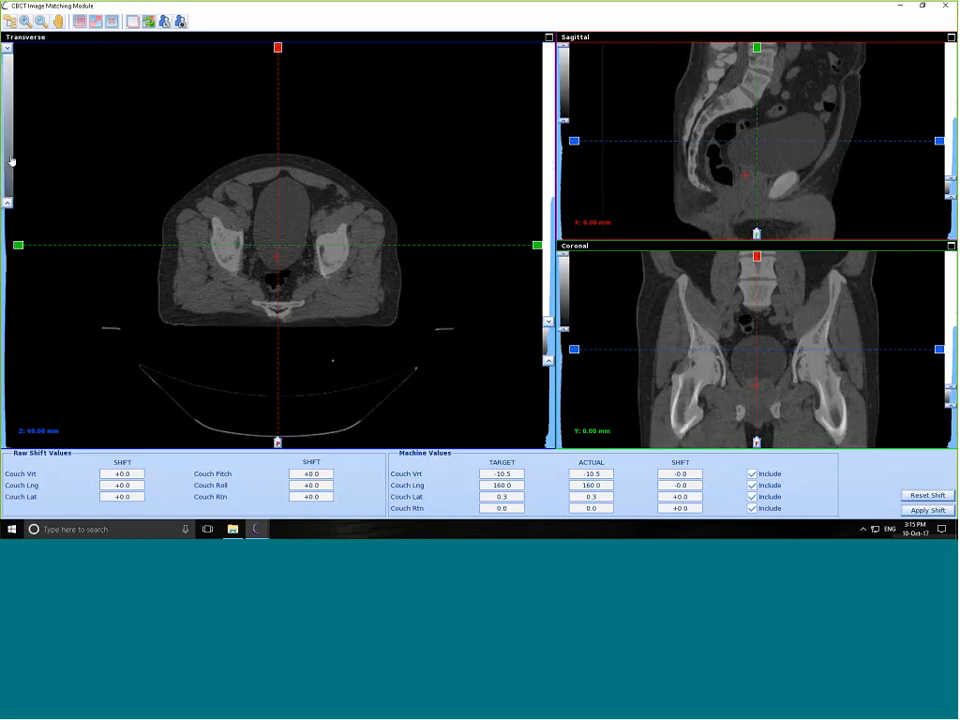
drag(12, 160, 3, 254)
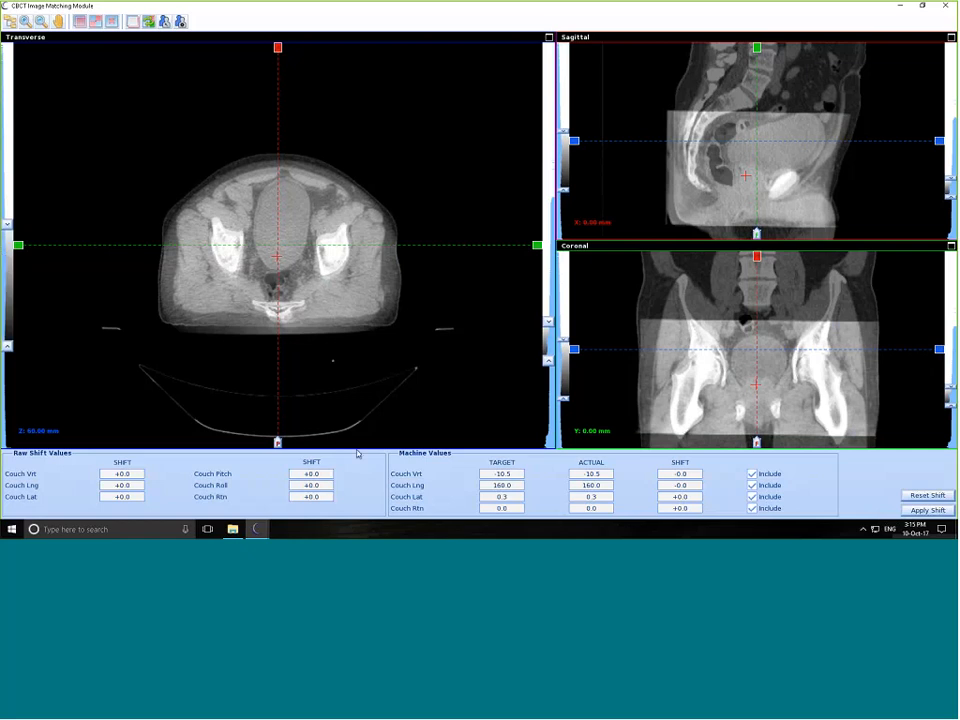
Step: Fade the image blend fully to the CBCT scan and return it to an even mix with the reference CT
drag(280, 444, 3, 446)
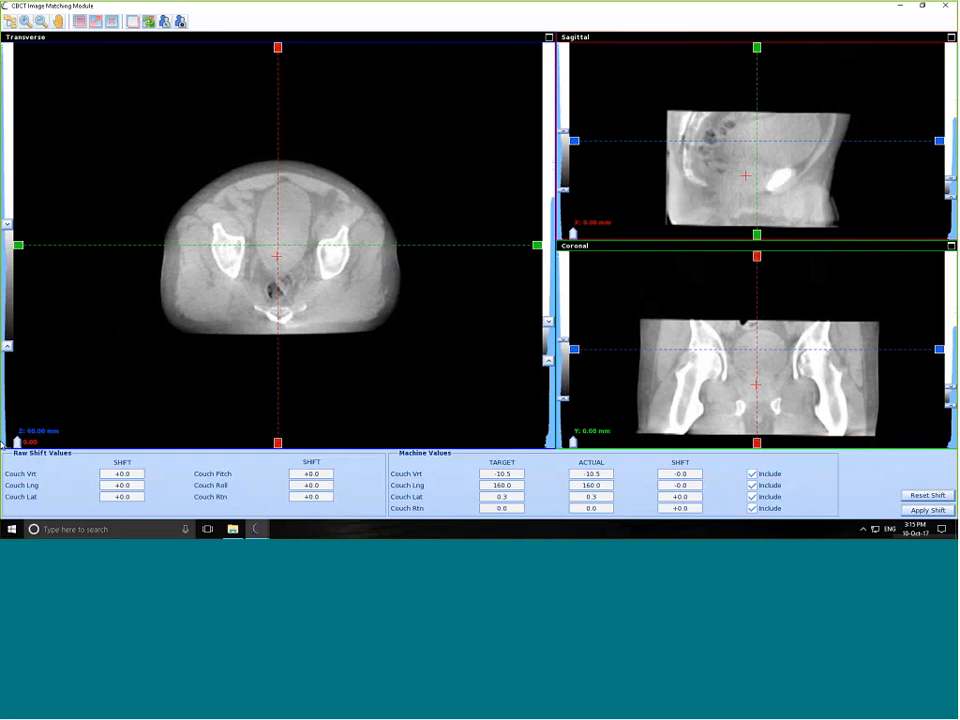
drag(3, 445, 280, 452)
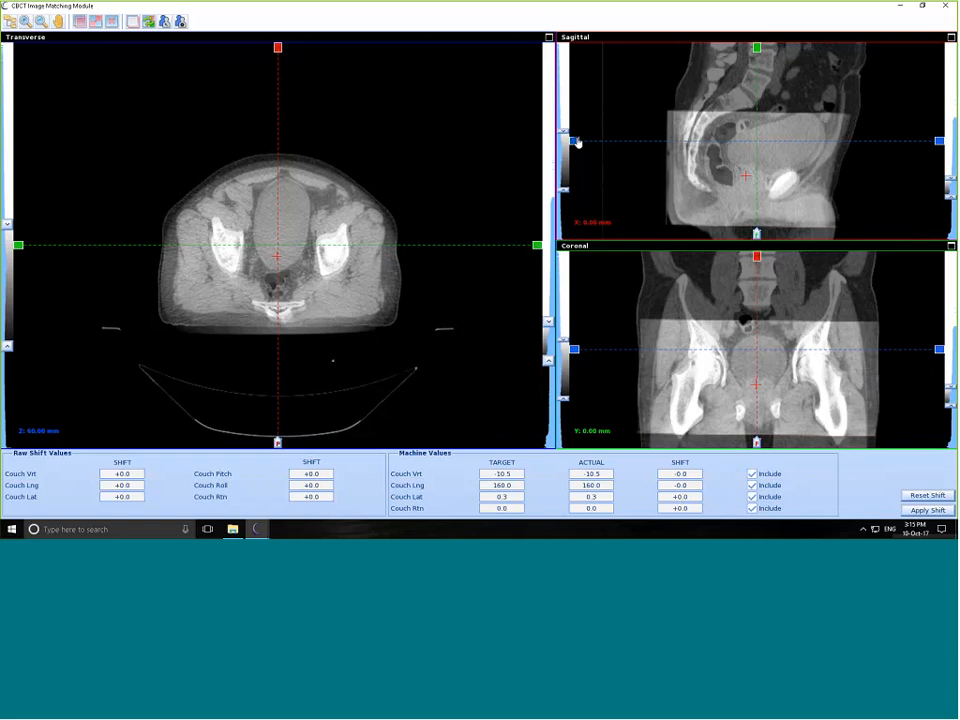
Step: Move the slice lines to about Z 31.6 mm, Y 4.6 mm and X 19 mm to inspect other anatomical planes
mouse_move(574, 141)
mouse_down()
mouse_move(579, 170)
mouse_move(587, 131)
mouse_move(586, 157)
mouse_up()
mouse_move(757, 47)
mouse_down()
mouse_move(745, 52)
mouse_move(770, 50)
mouse_move(740, 52)
mouse_move(754, 50)
mouse_up()
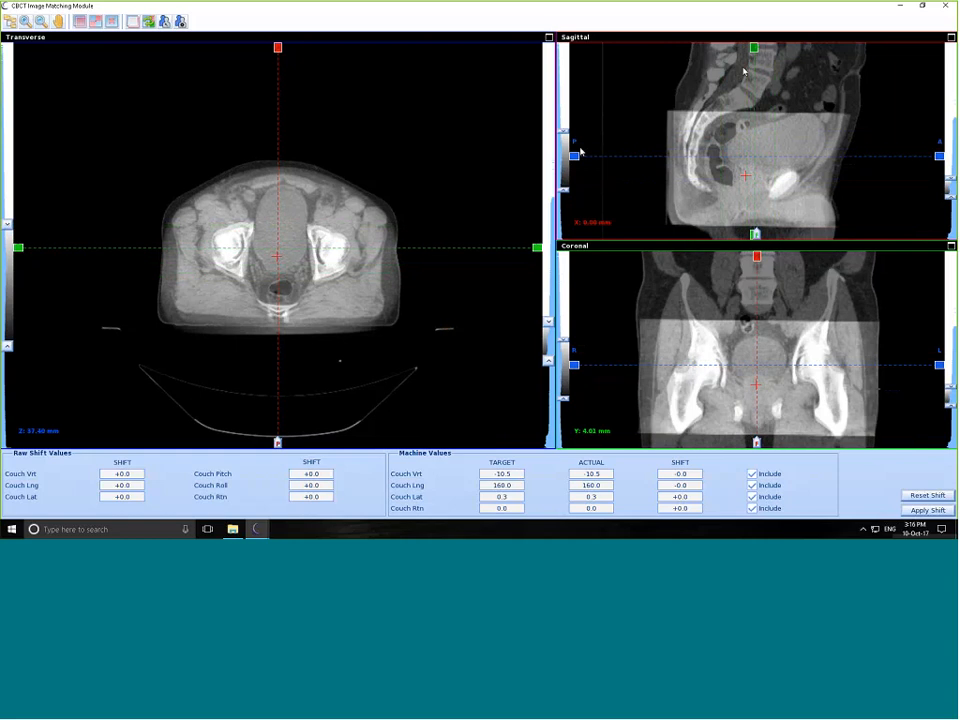
mouse_move(588, 149)
mouse_down()
mouse_move(588, 172)
mouse_move(588, 153)
mouse_up()
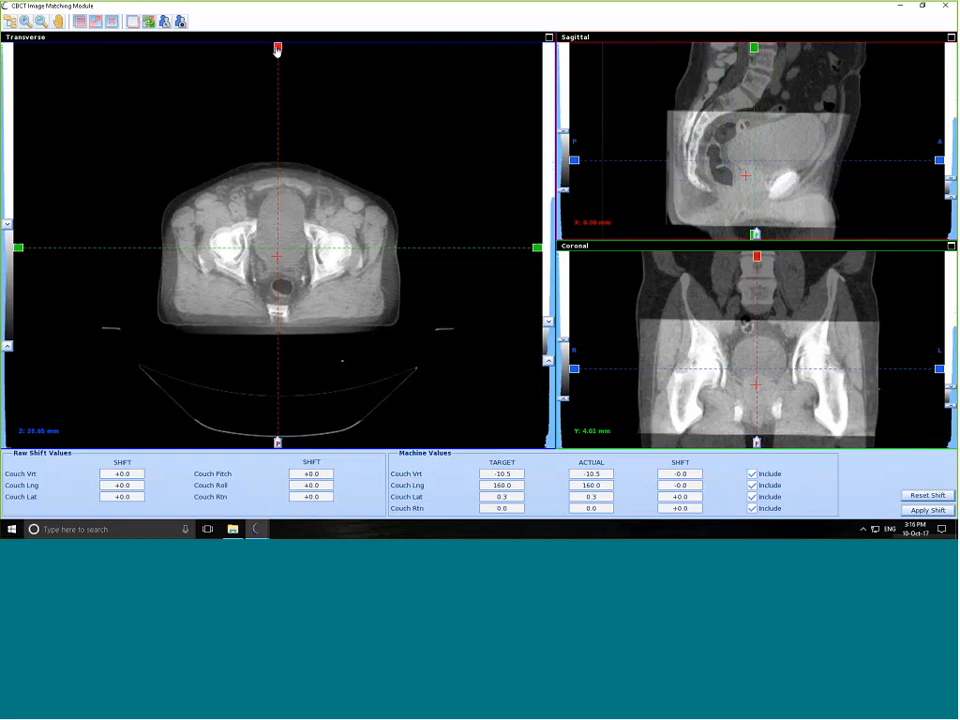
mouse_move(278, 49)
mouse_down()
mouse_move(302, 50)
mouse_move(266, 52)
mouse_move(289, 57)
mouse_up()
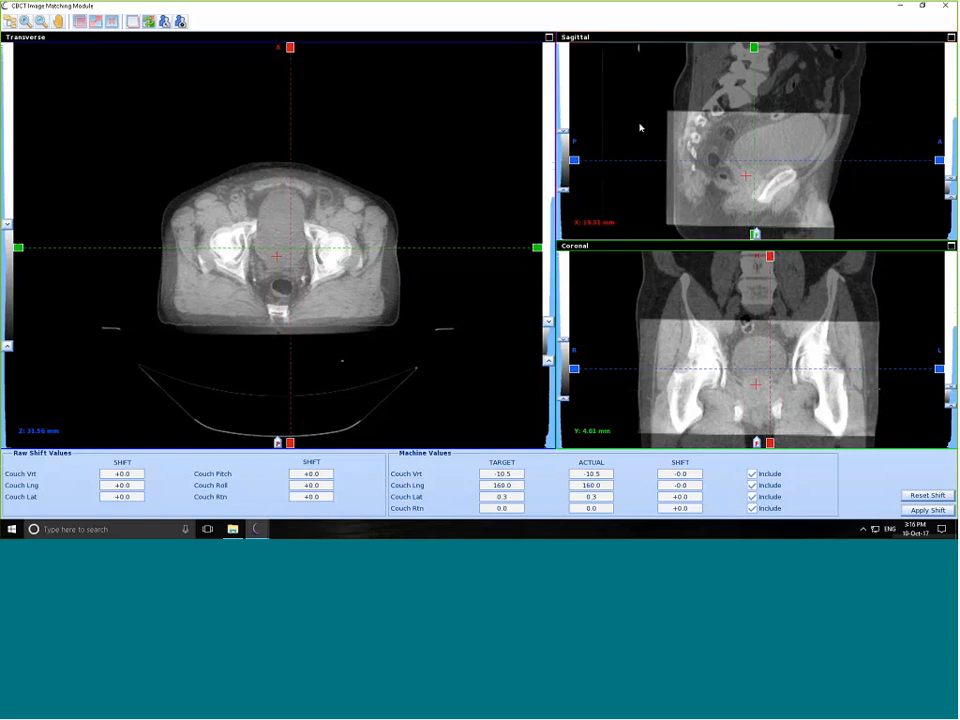
Step: Scroll through the sagittal and transverse slices to examine how the CBCT overlays the reference CT
scroll(642, 132, up, 5)
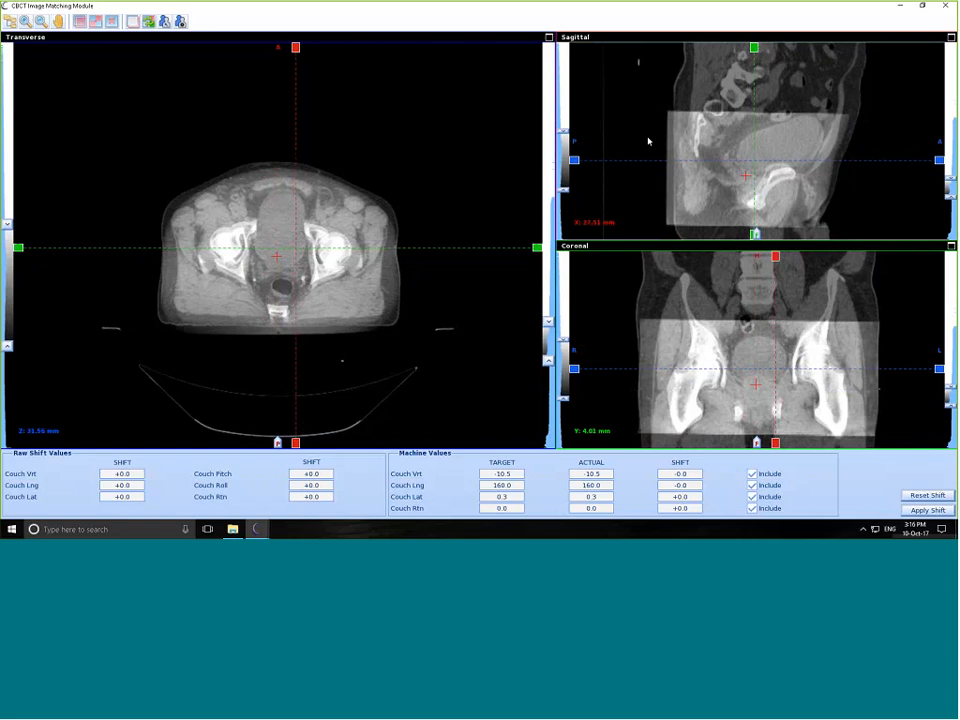
scroll(648, 141, down, 8)
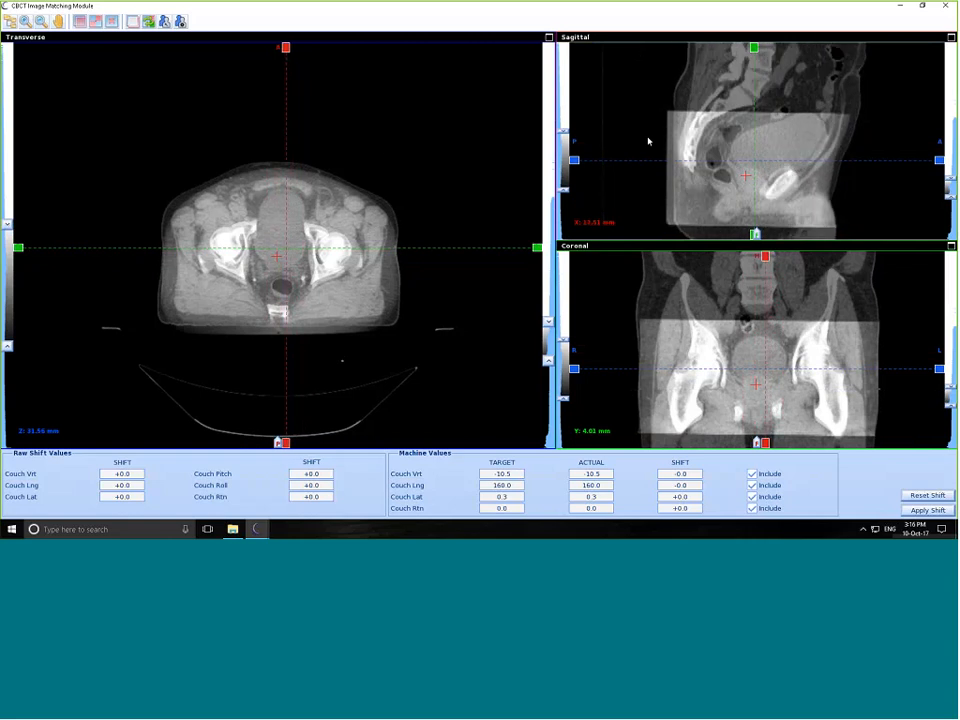
scroll(507, 174, up, 1)
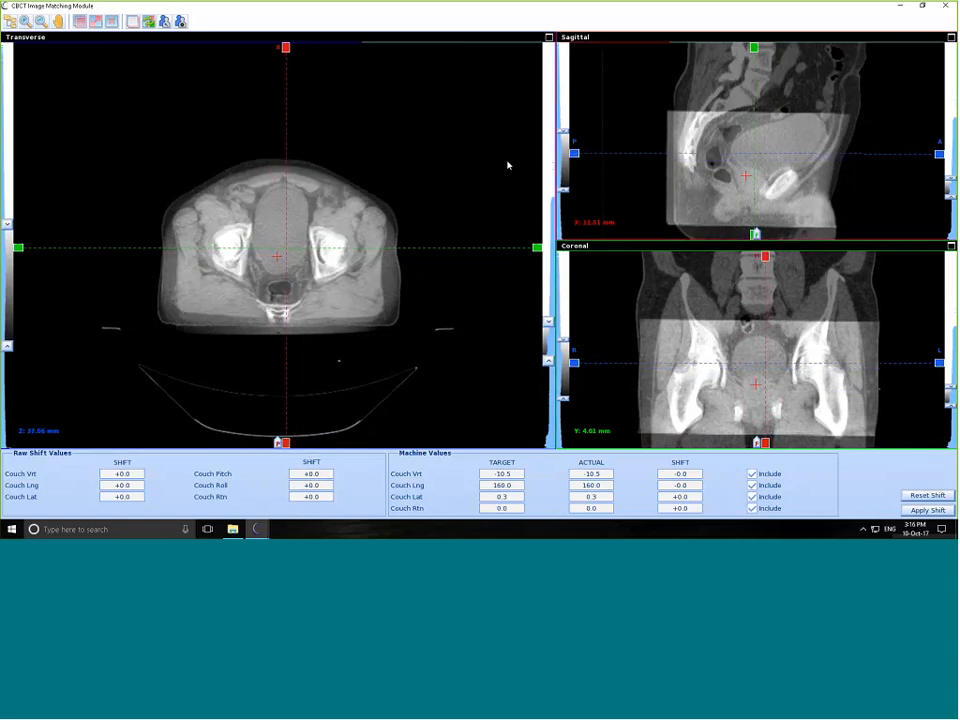
scroll(507, 165, up, 2)
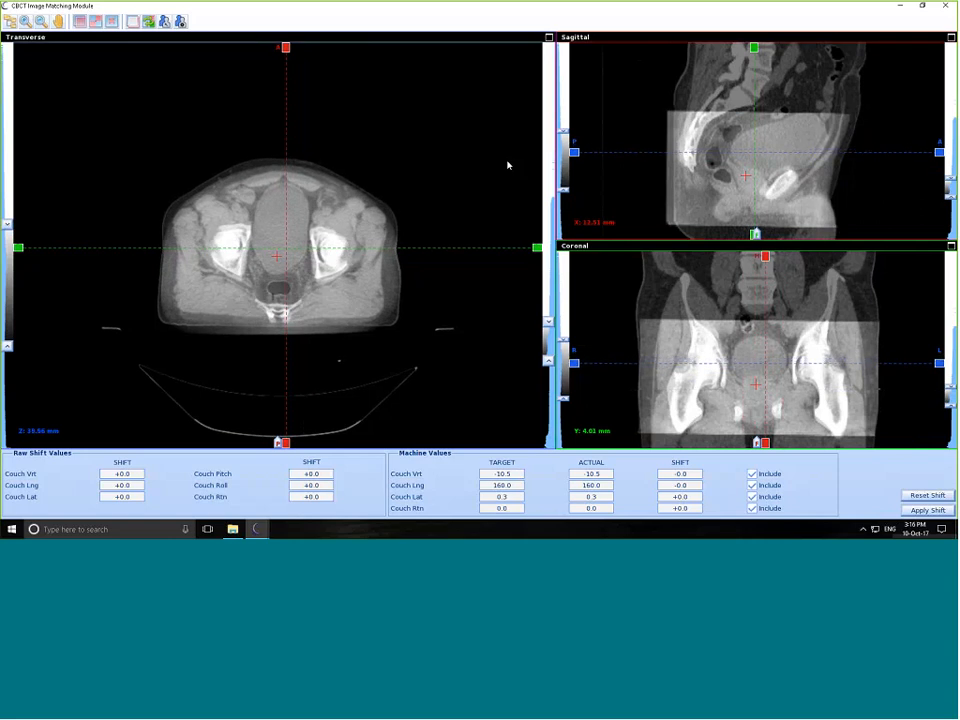
Step: Scroll the transverse view to about Z 29.6 mm and the coronal view to about Y 0.2 mm
scroll(507, 165, down, 4)
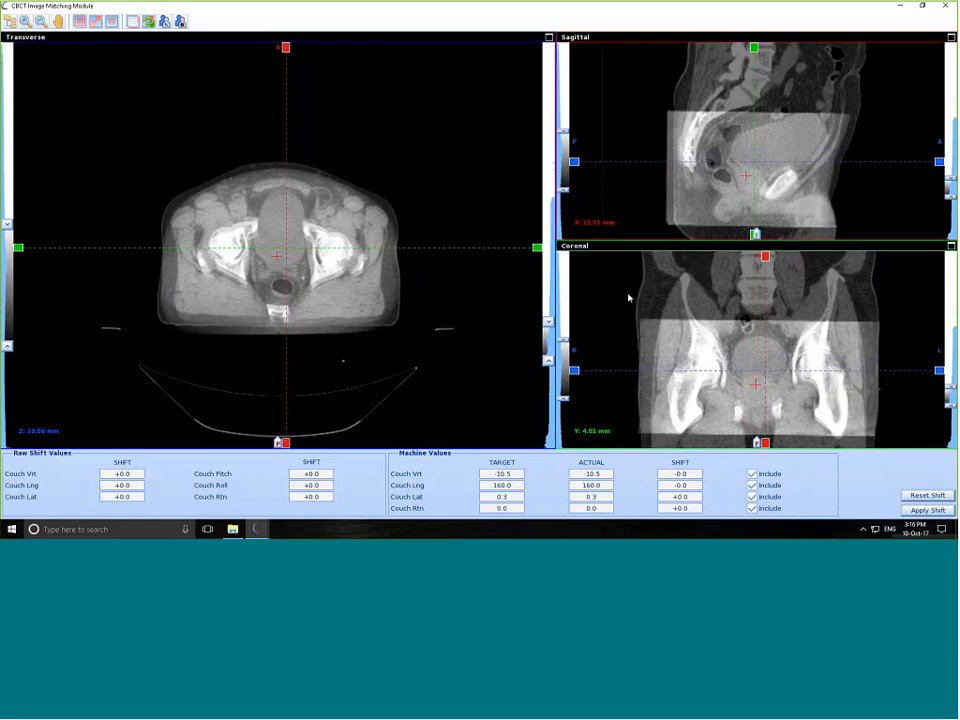
scroll(629, 298, down, 3)
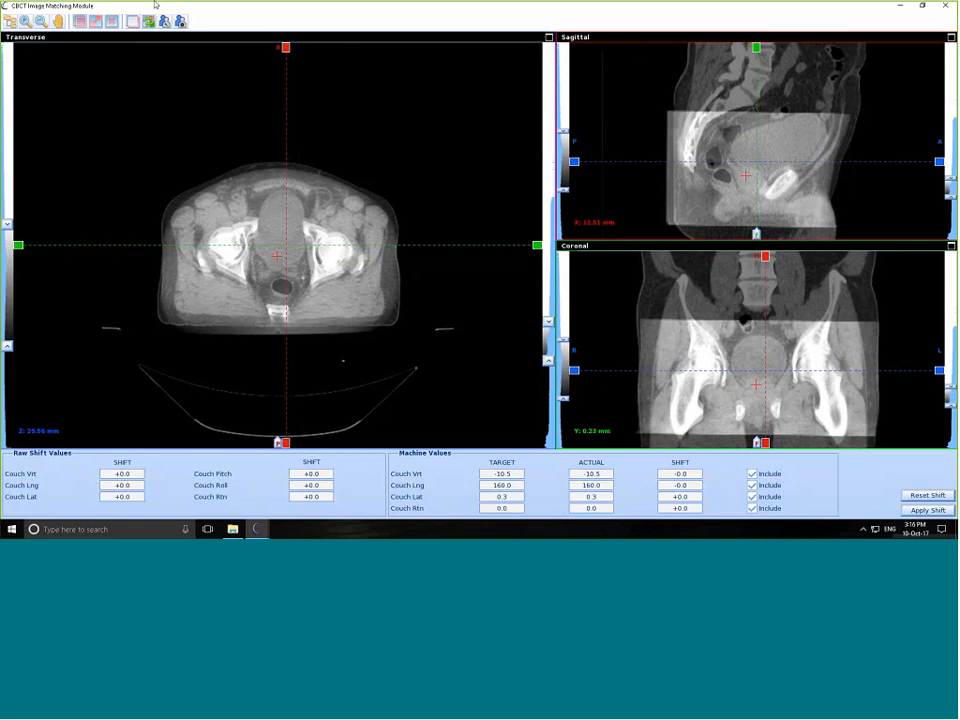
Step: Show the plan options and preview CBCT Imagesets 3 and 4, ending back on Imageset 1
click(10, 22)
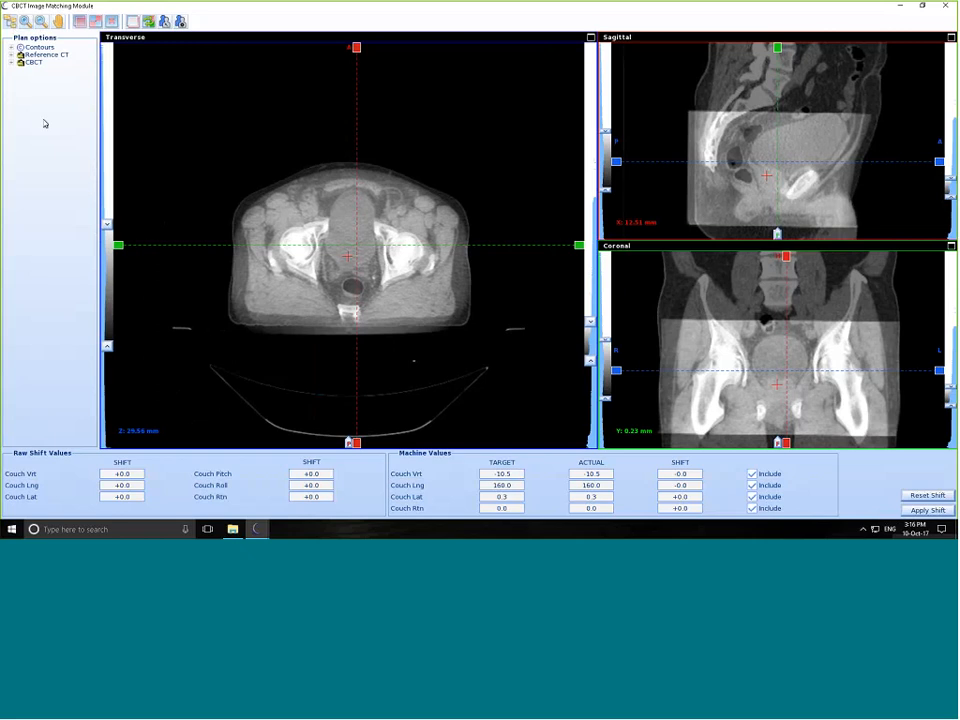
click(11, 62)
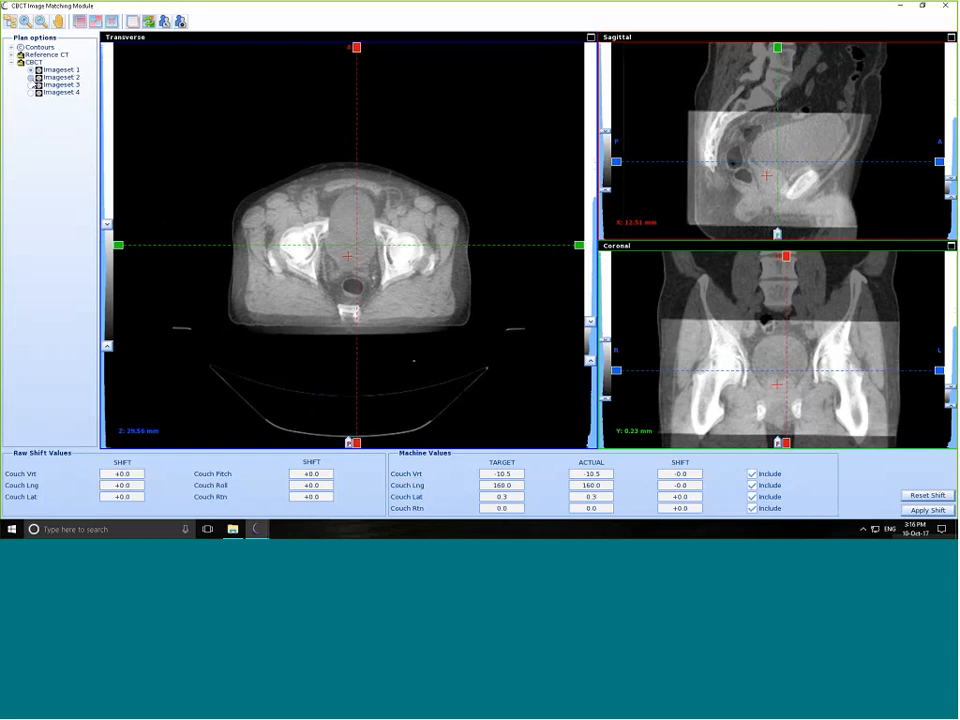
click(32, 85)
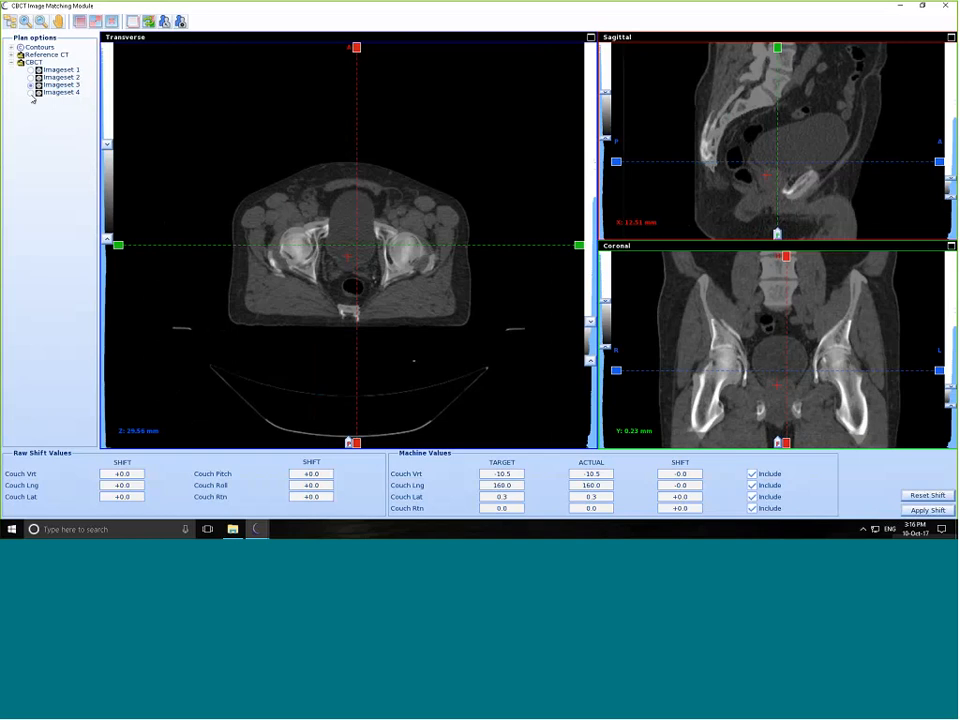
click(31, 94)
click(31, 86)
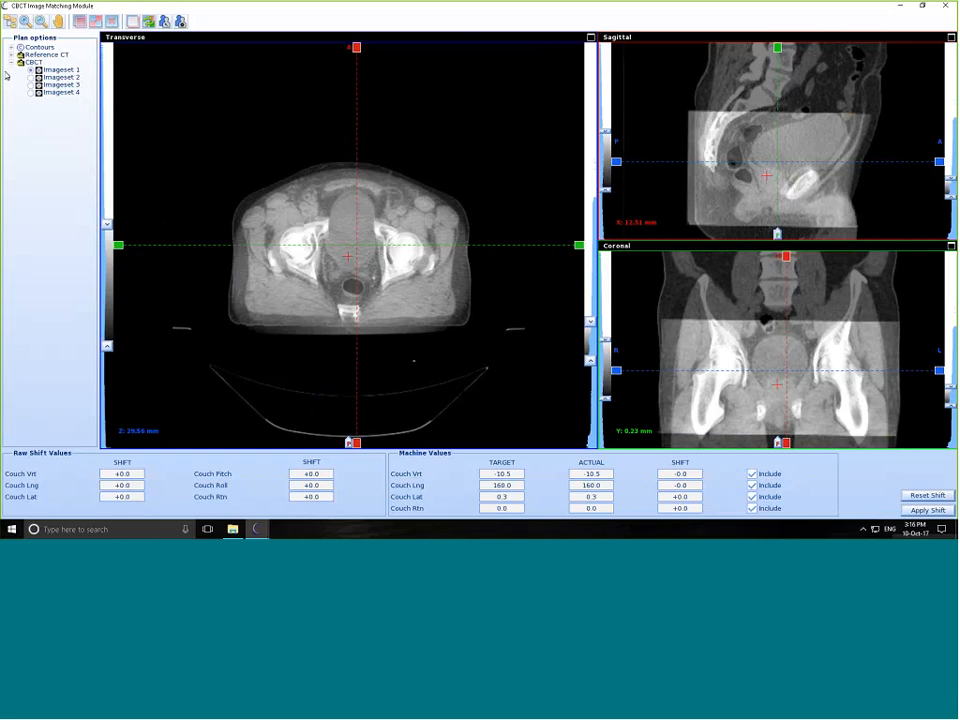
click(11, 63)
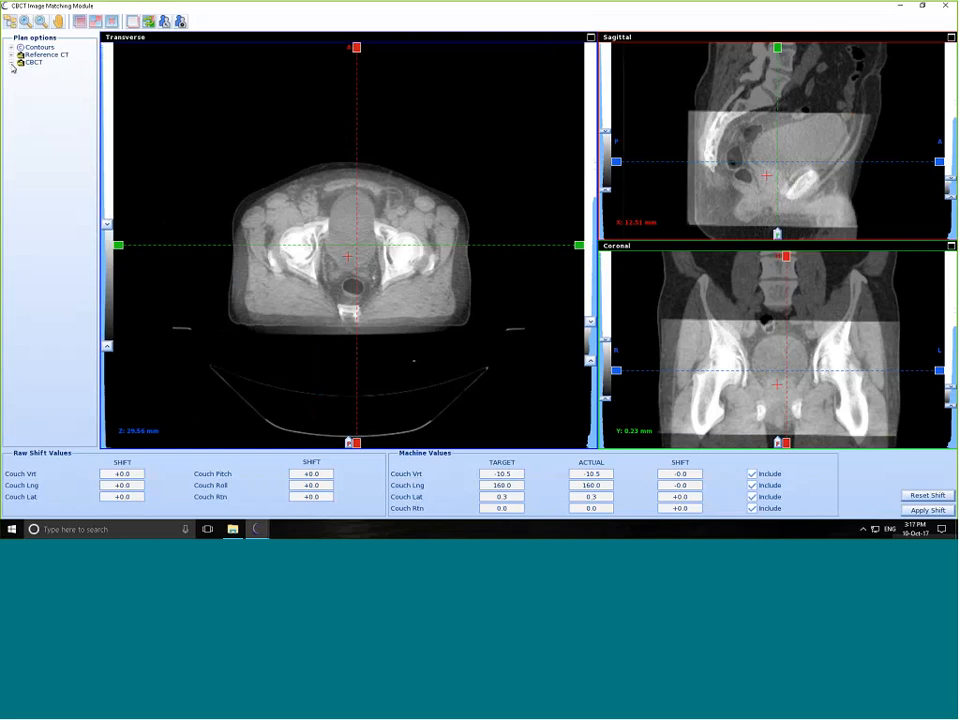
Step: Display the Body, Bladder, Rectum, Prostate+SV and PTV1 contours on the images, and hide the plan options
click(12, 55)
click(11, 55)
click(11, 49)
click(12, 49)
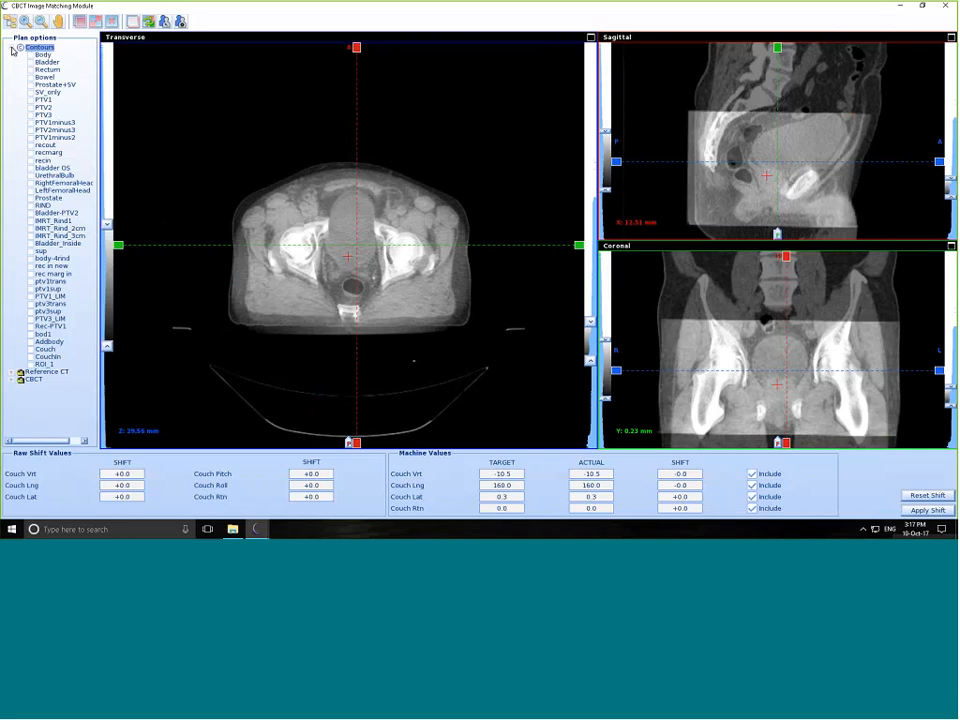
click(30, 54)
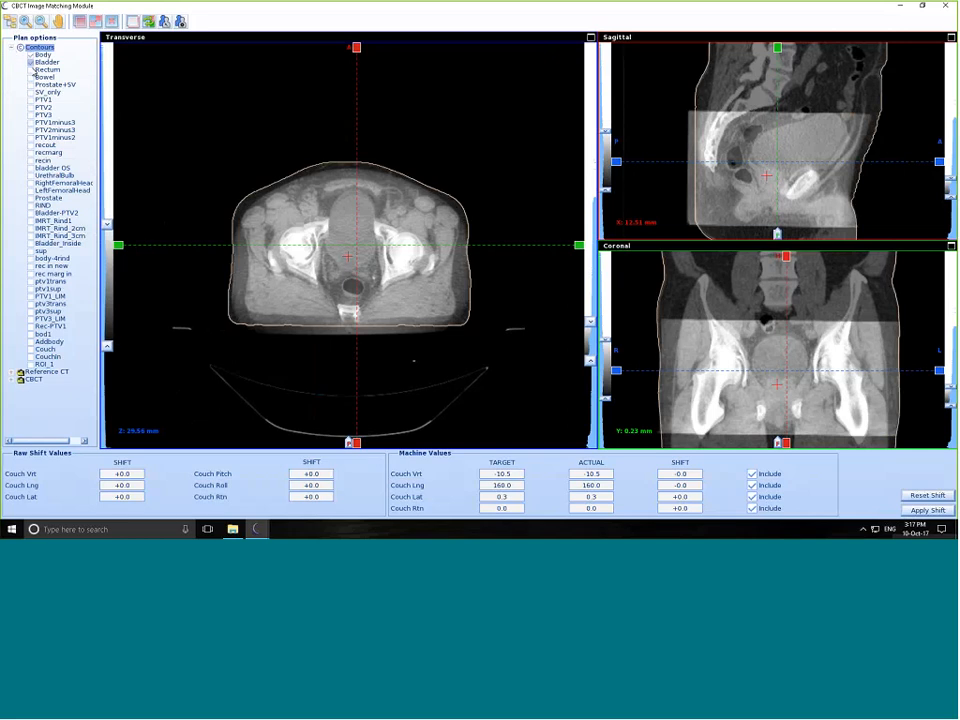
click(30, 62)
click(30, 69)
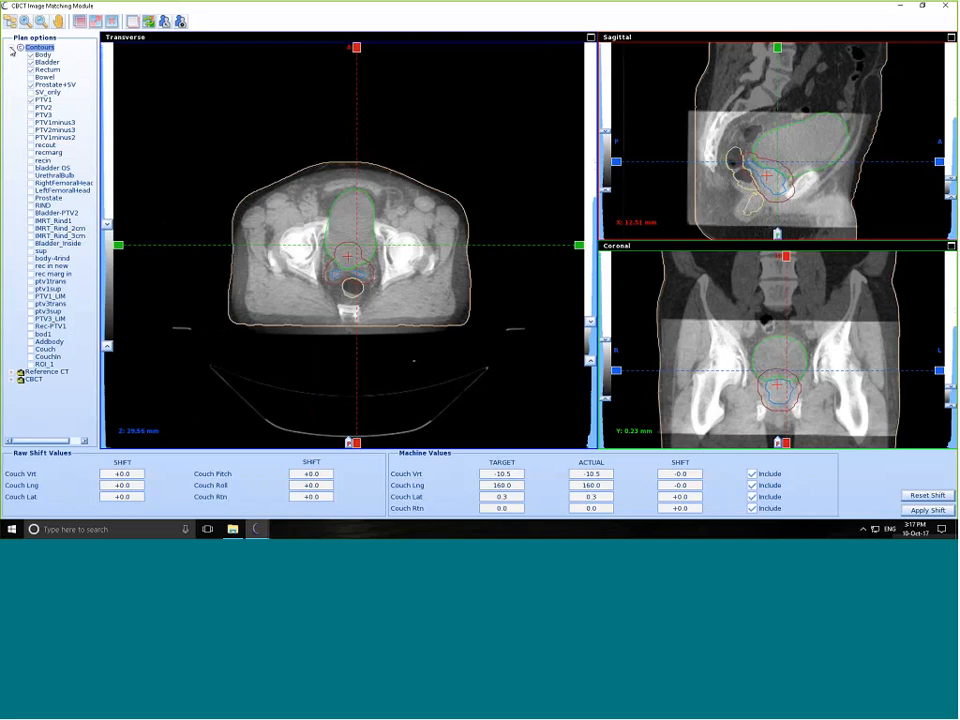
click(12, 48)
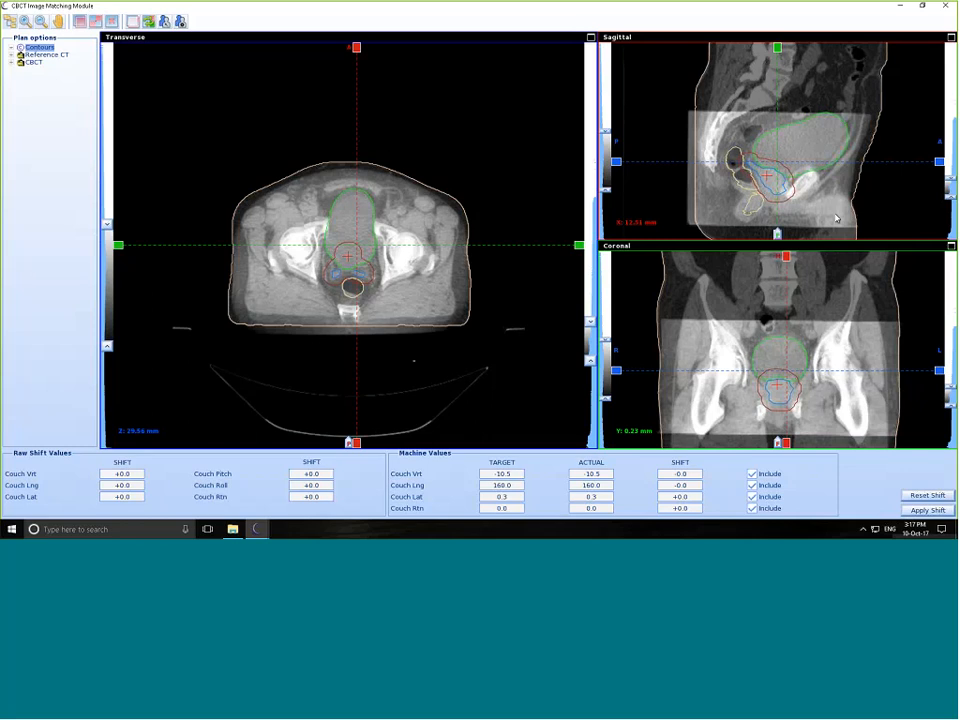
click(10, 22)
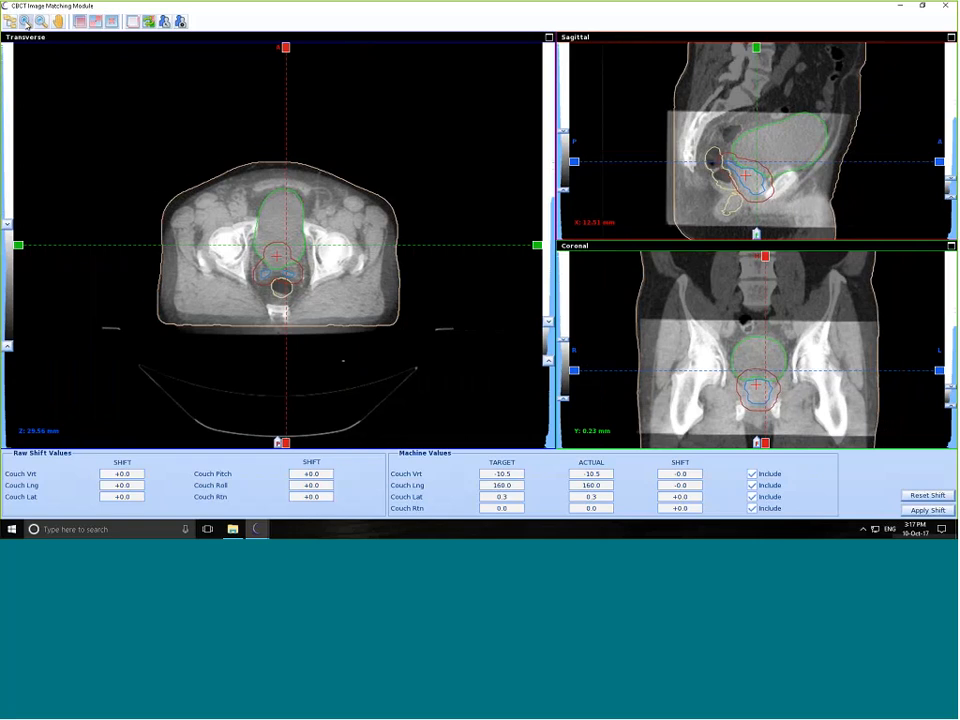
Step: Try zooming all three views in and out, leaving them slightly enlarged around the pelvis
click(26, 20)
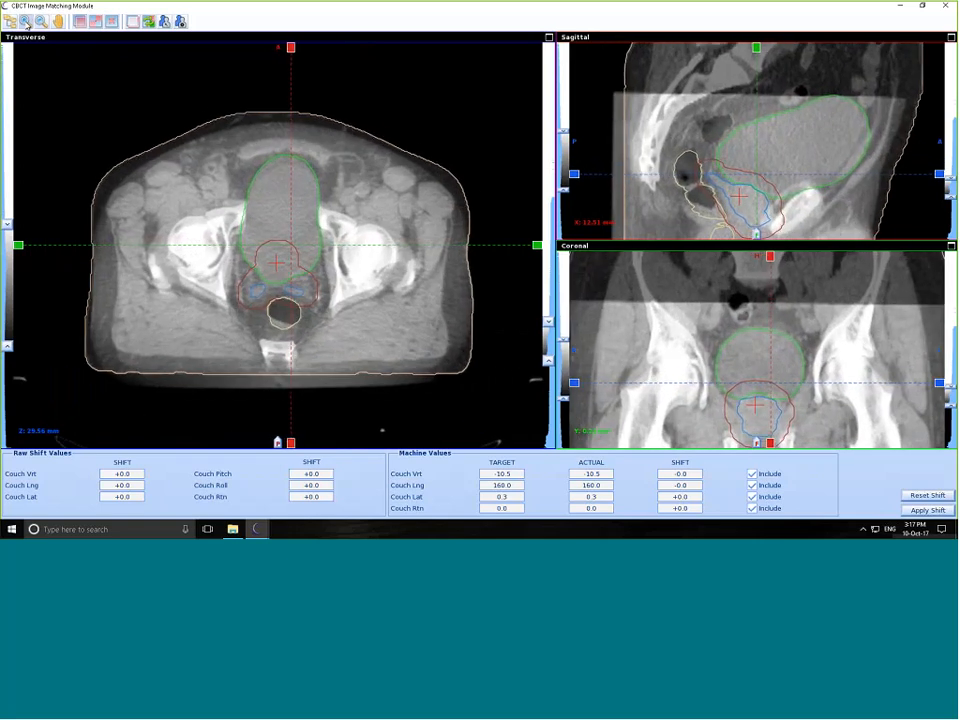
click(40, 21)
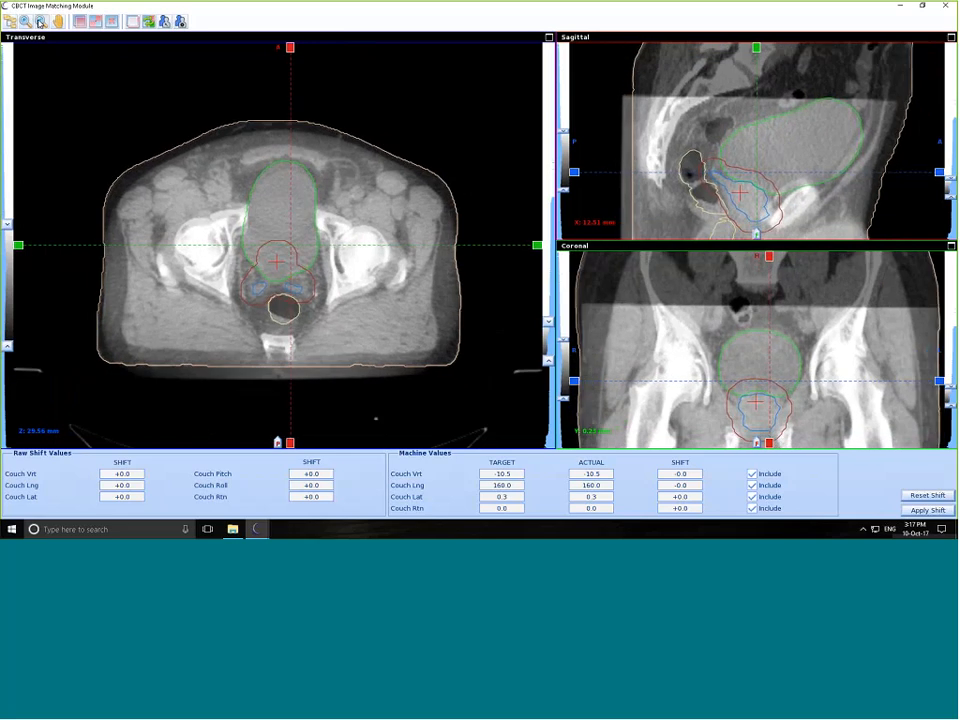
click(39, 21)
click(39, 21)
click(39, 21)
click(39, 21)
click(29, 21)
click(29, 21)
click(29, 21)
click(29, 21)
click(40, 21)
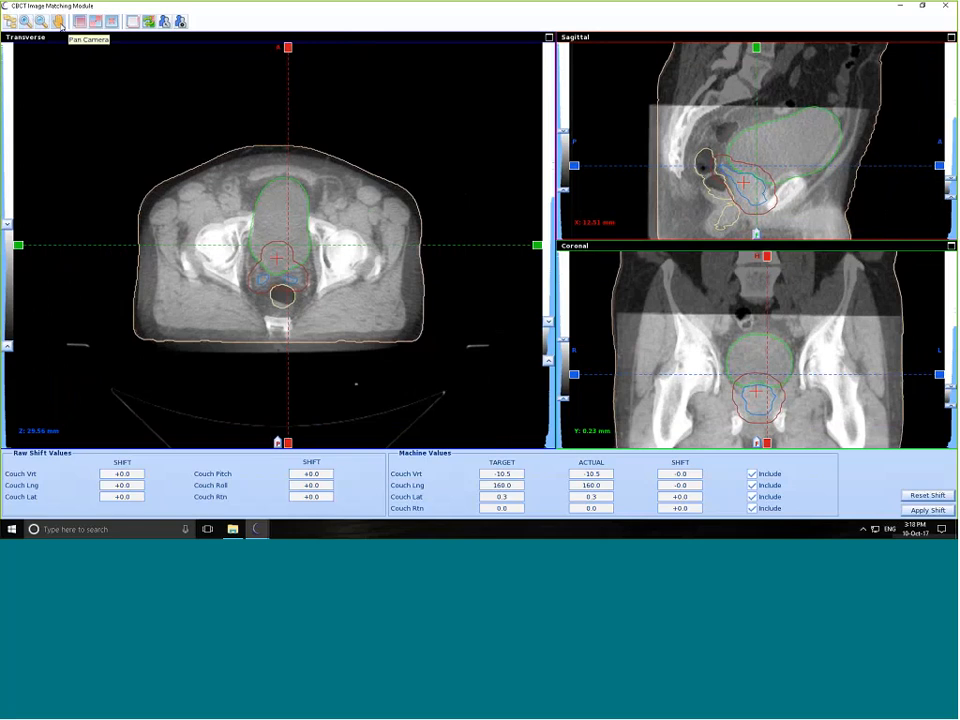
Step: Pan the transverse view slightly down and the sagittal and coronal views slightly up
click(58, 21)
mouse_move(170, 139)
mouse_down()
mouse_move(156, 107)
mouse_move(176, 99)
mouse_move(213, 173)
mouse_move(197, 152)
mouse_move(170, 146)
mouse_move(176, 197)
mouse_move(173, 156)
mouse_up()
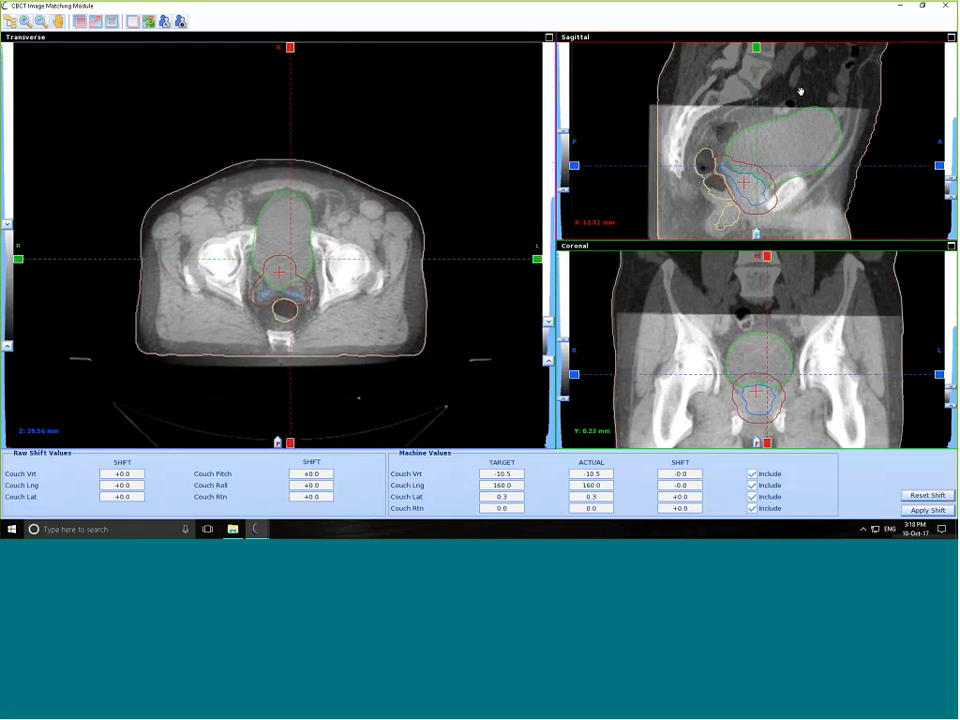
drag(800, 92, 781, 75)
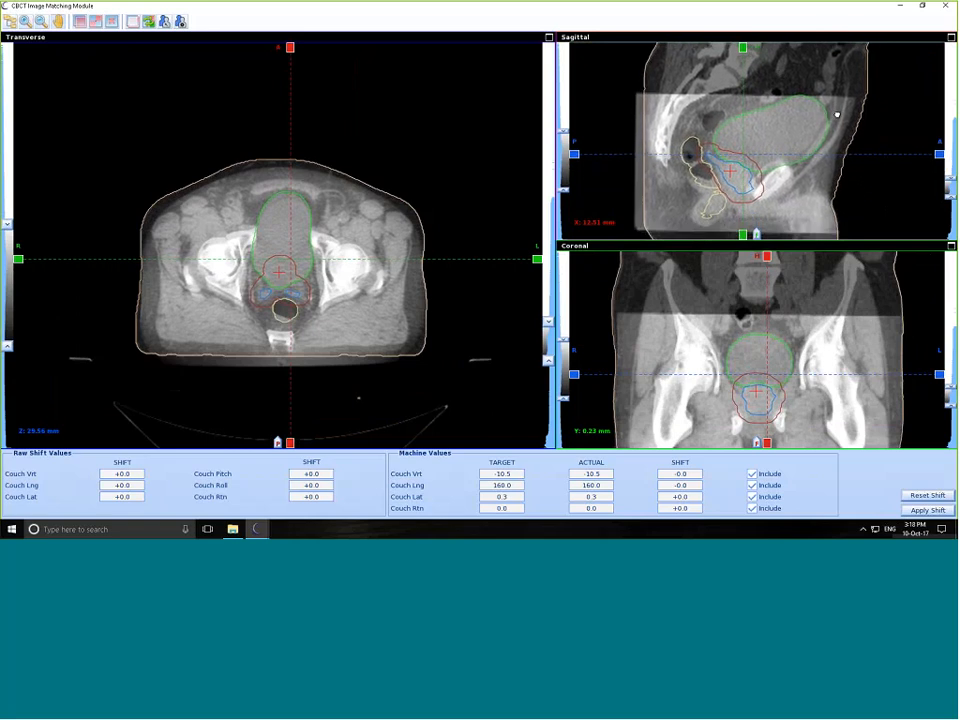
mouse_move(799, 348)
mouse_down()
mouse_move(748, 326)
mouse_move(822, 324)
mouse_move(794, 325)
mouse_up()
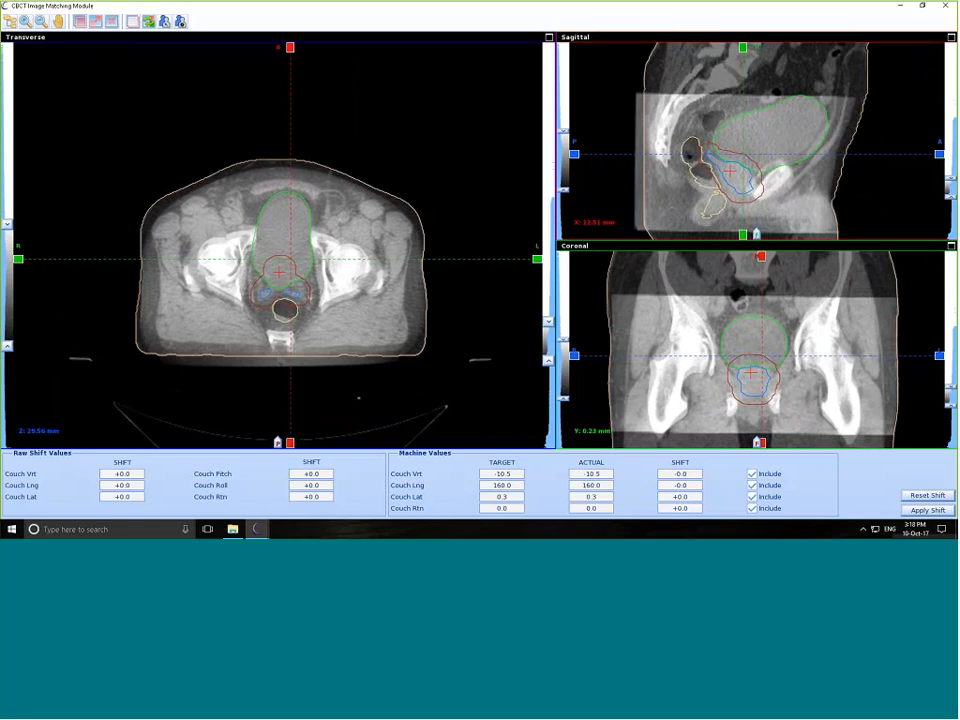
Step: Open Auto Matching, move its dialog clear of the anatomy, and enable the Lat, Lng and Vrt axes
click(181, 22)
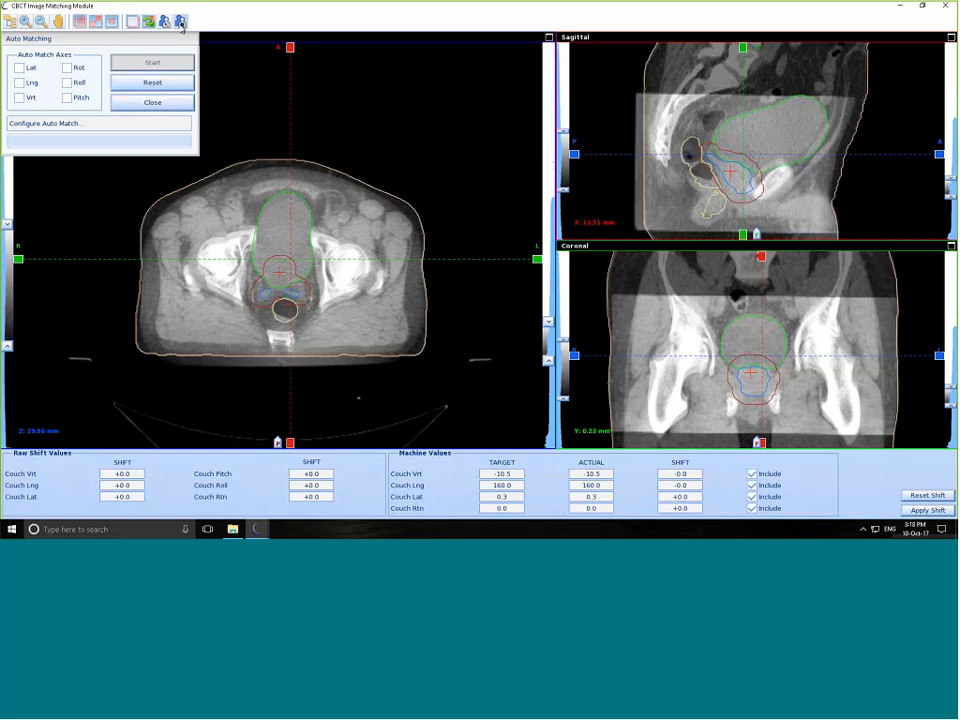
drag(191, 40, 253, 44)
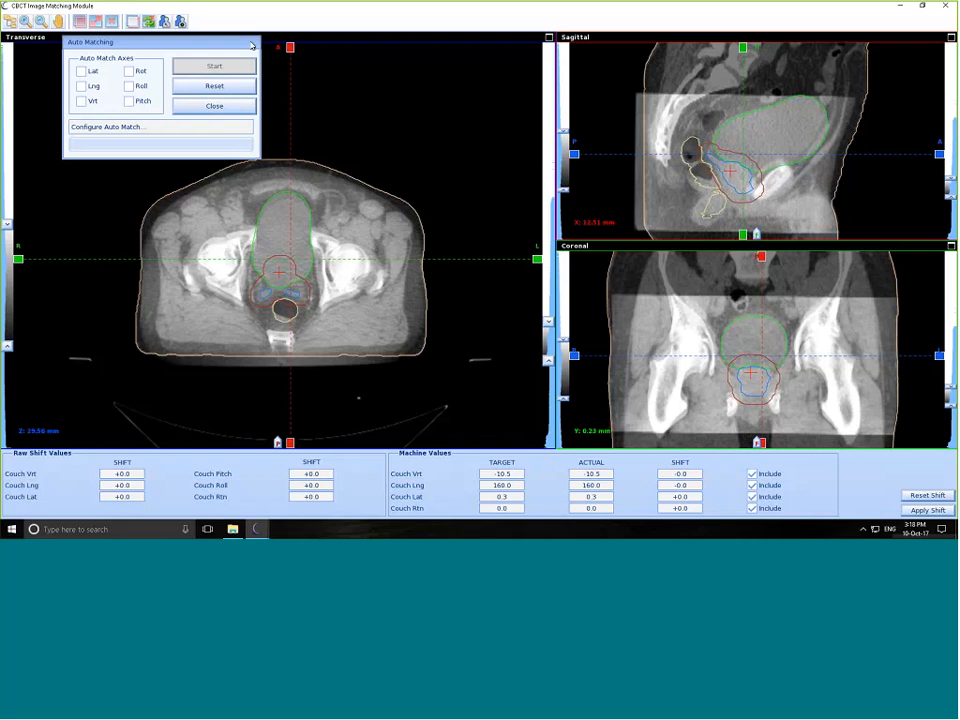
drag(253, 44, 268, 54)
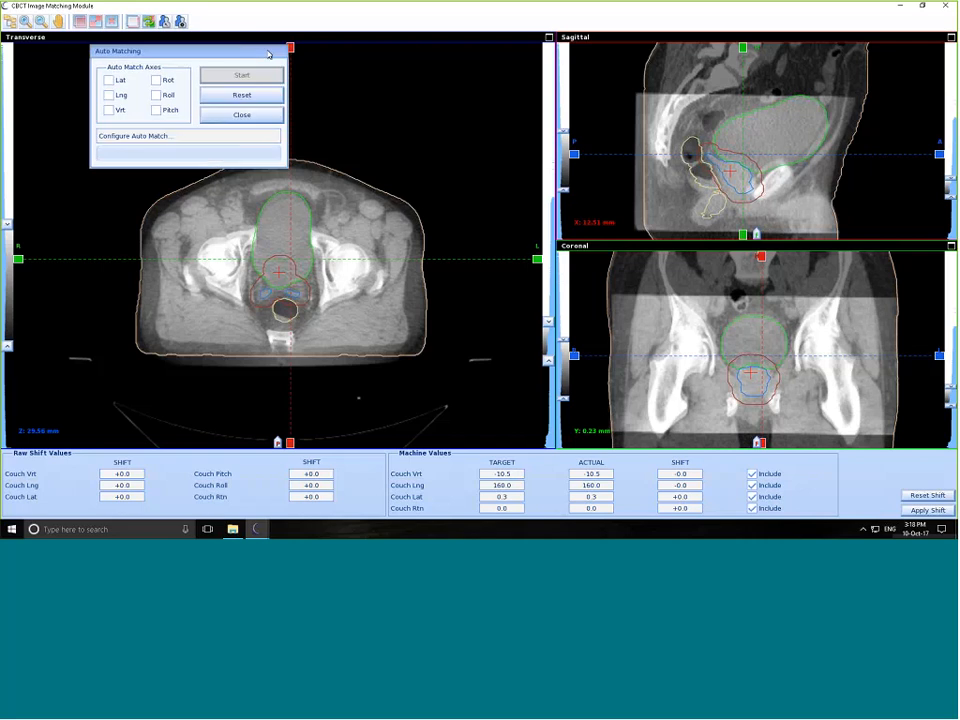
click(109, 81)
click(110, 95)
click(110, 110)
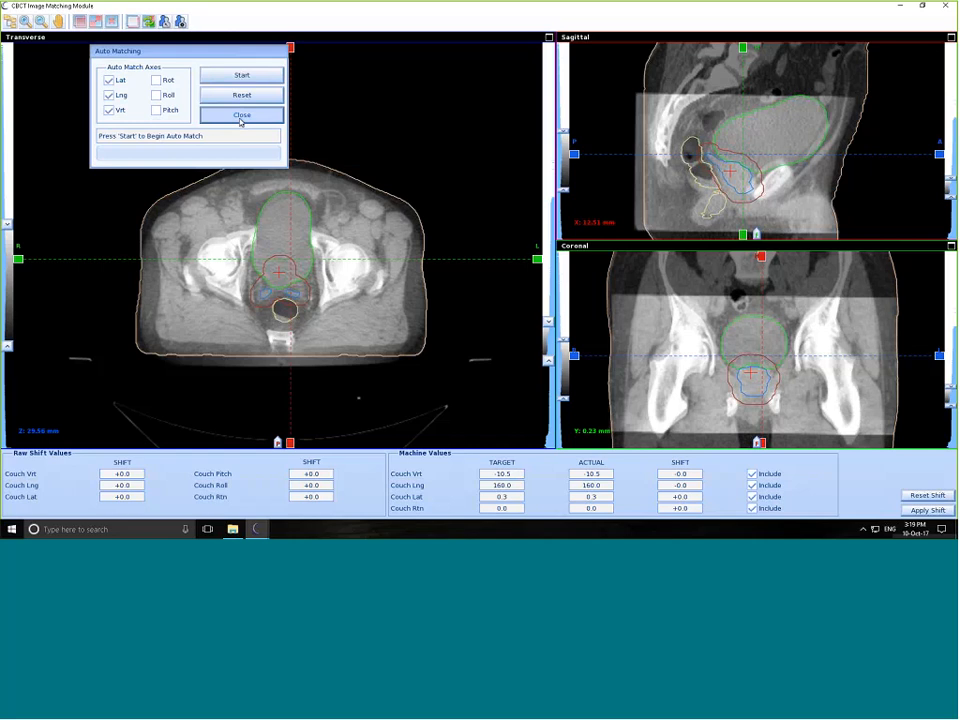
Step: Try limiting the auto match axes to Rot, Roll and Pitch only
click(109, 80)
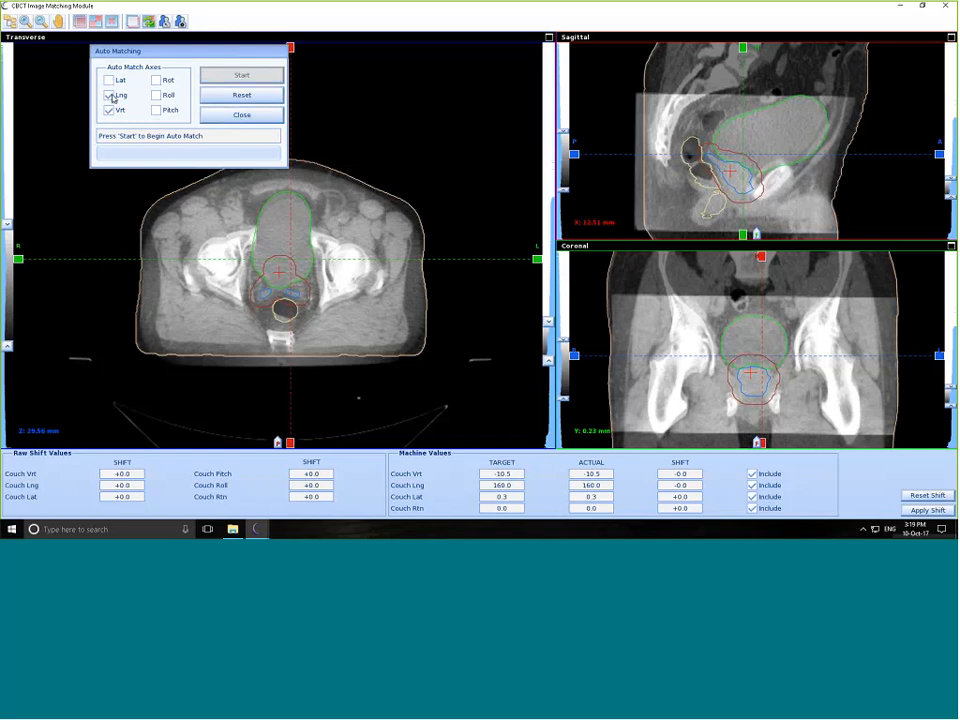
click(109, 95)
click(109, 110)
click(166, 80)
click(166, 95)
click(166, 111)
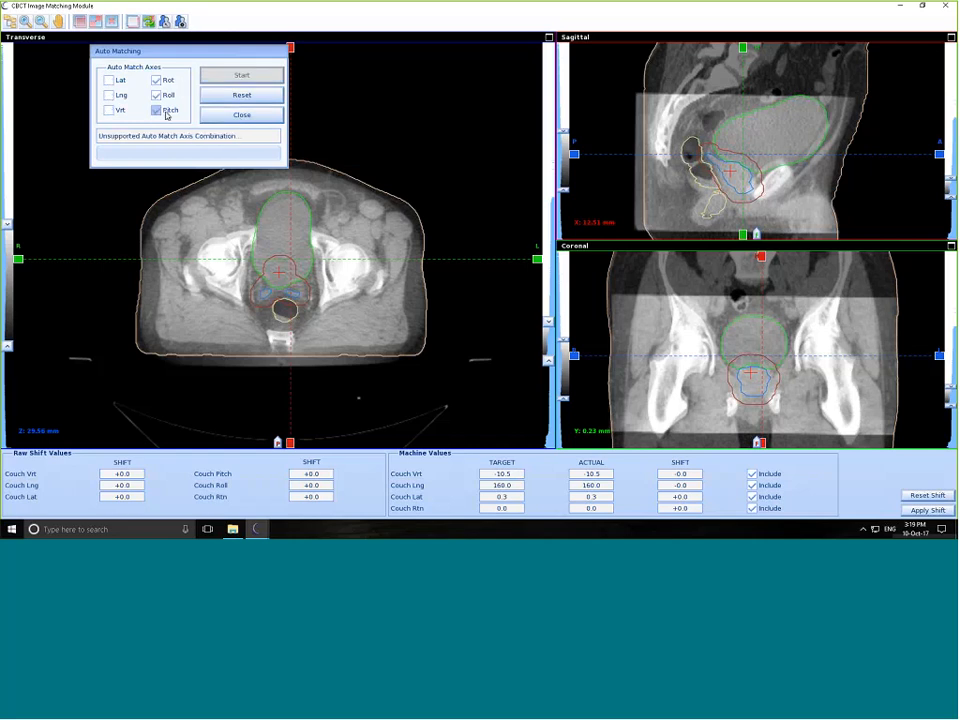
Step: Add the Lat, Lng and Vrt axes and run the auto match on all six axes
click(109, 80)
click(109, 95)
click(109, 110)
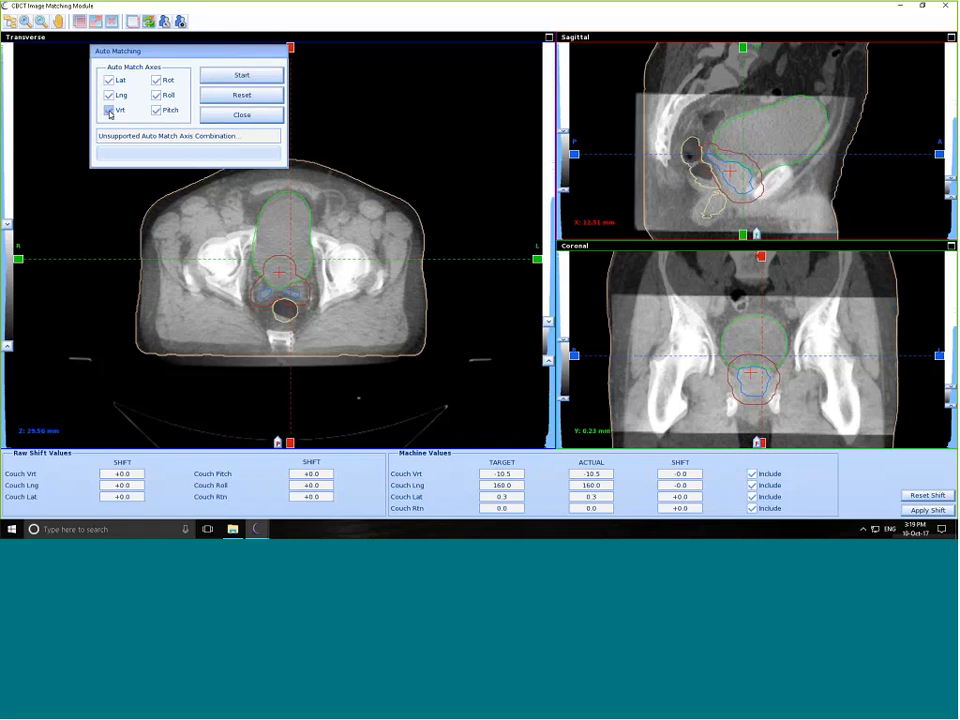
click(242, 76)
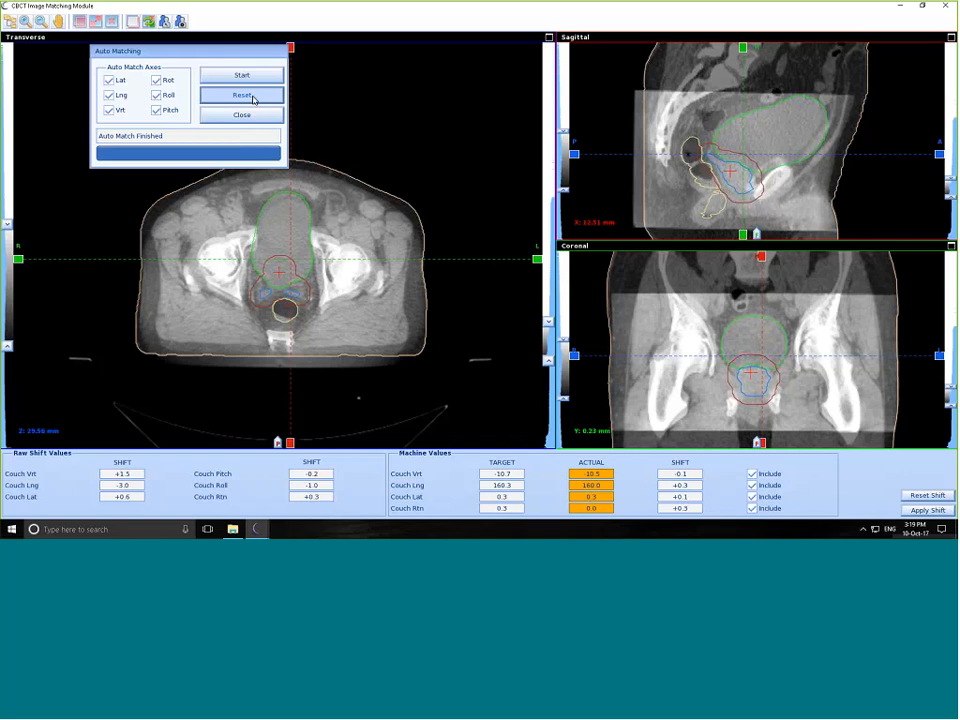
Step: Reset the auto match, rerun it on the Lat, Lng and Vrt axes only, and close Auto Matching
click(253, 98)
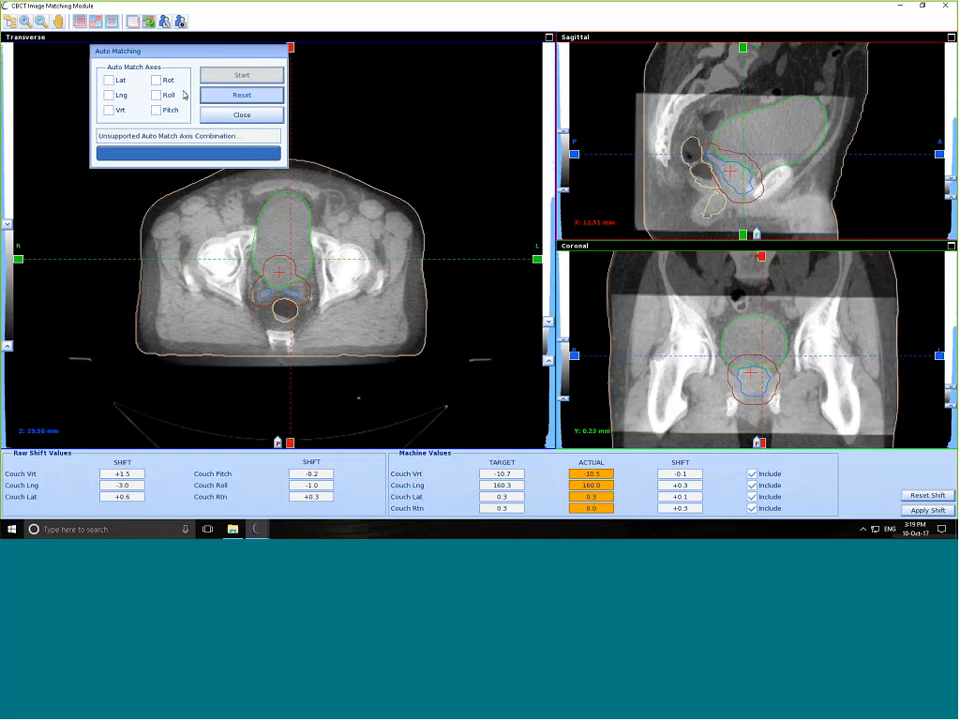
click(108, 80)
click(108, 95)
click(108, 110)
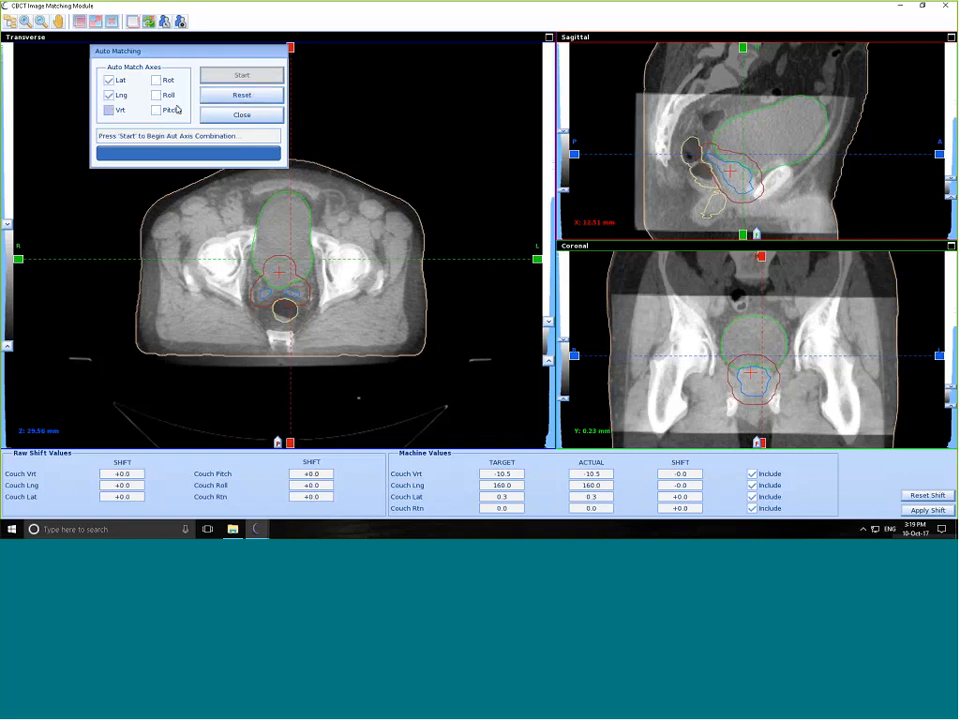
click(253, 77)
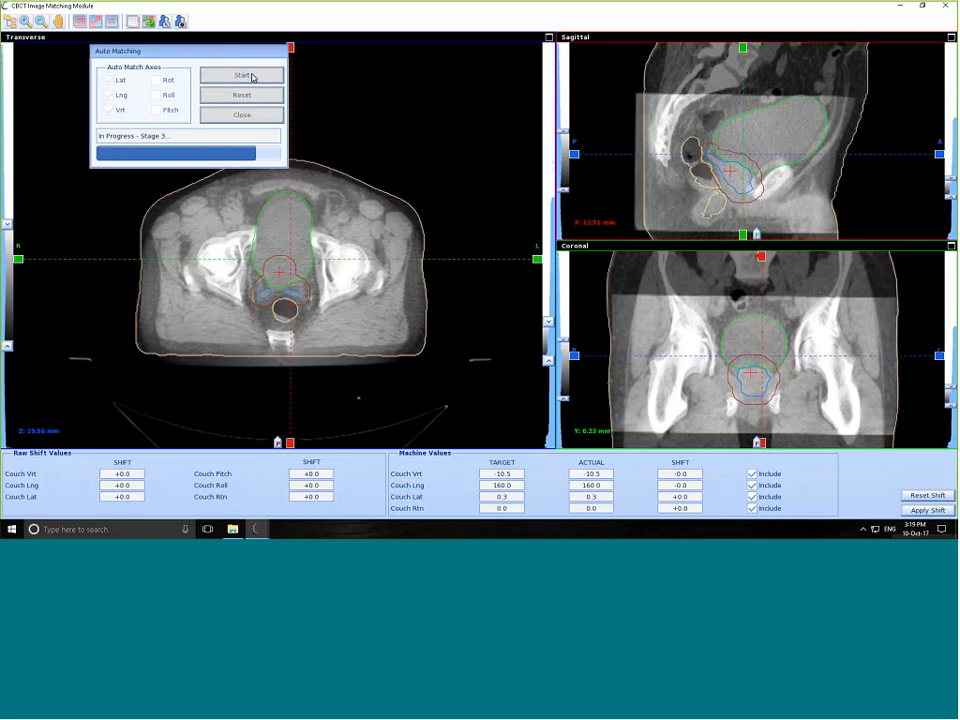
click(263, 112)
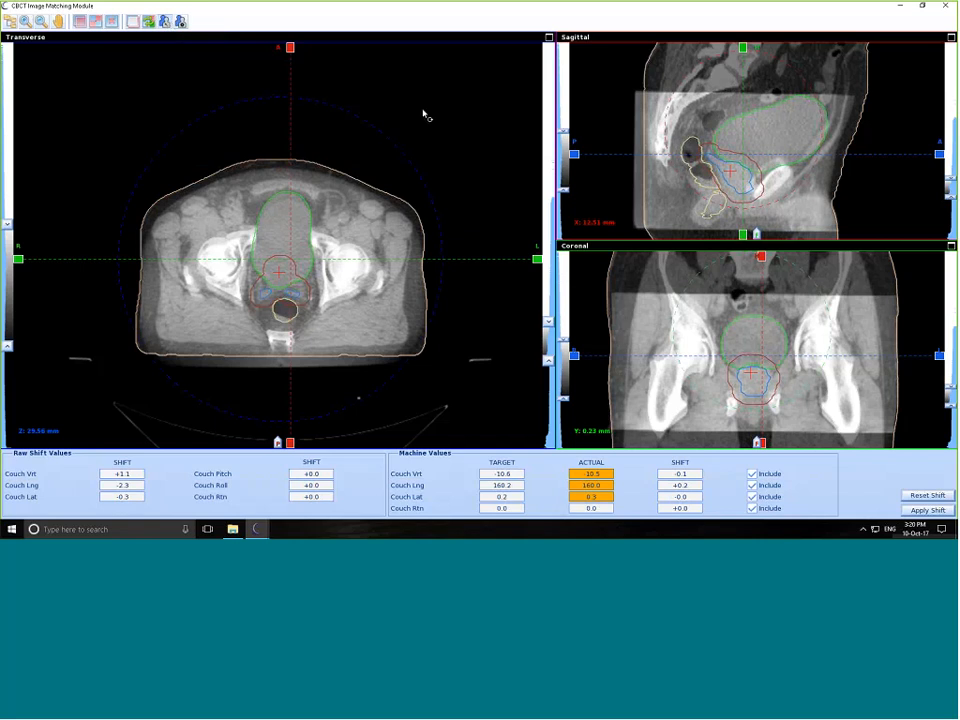
Step: Try rotating the CBCT manually in the transverse and sagittal views, and reset all shifts
drag(424, 116, 407, 139)
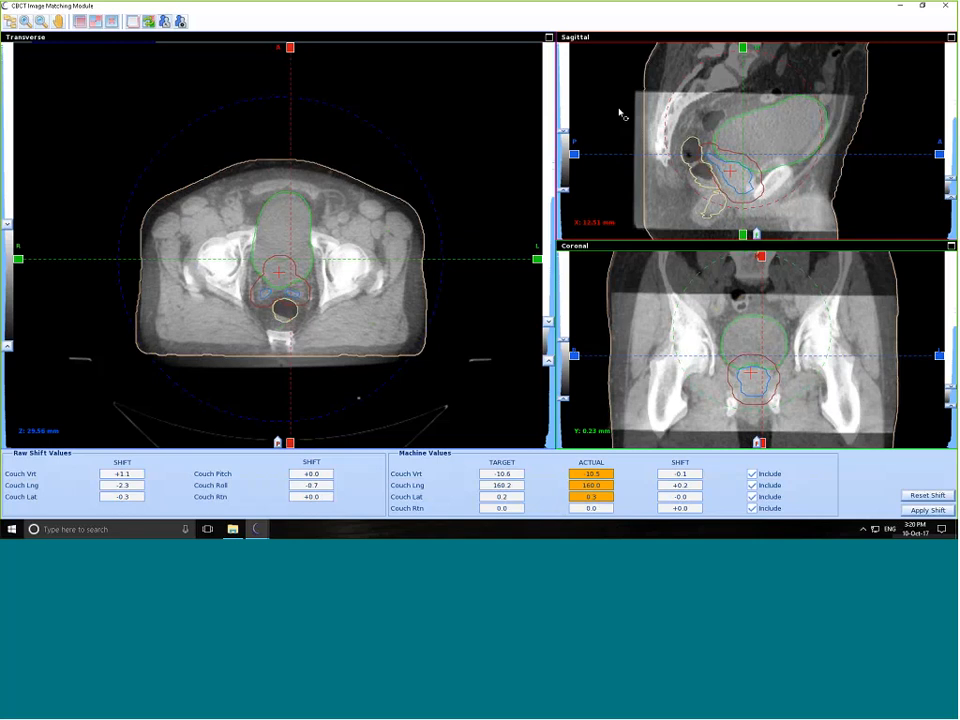
drag(624, 114, 603, 113)
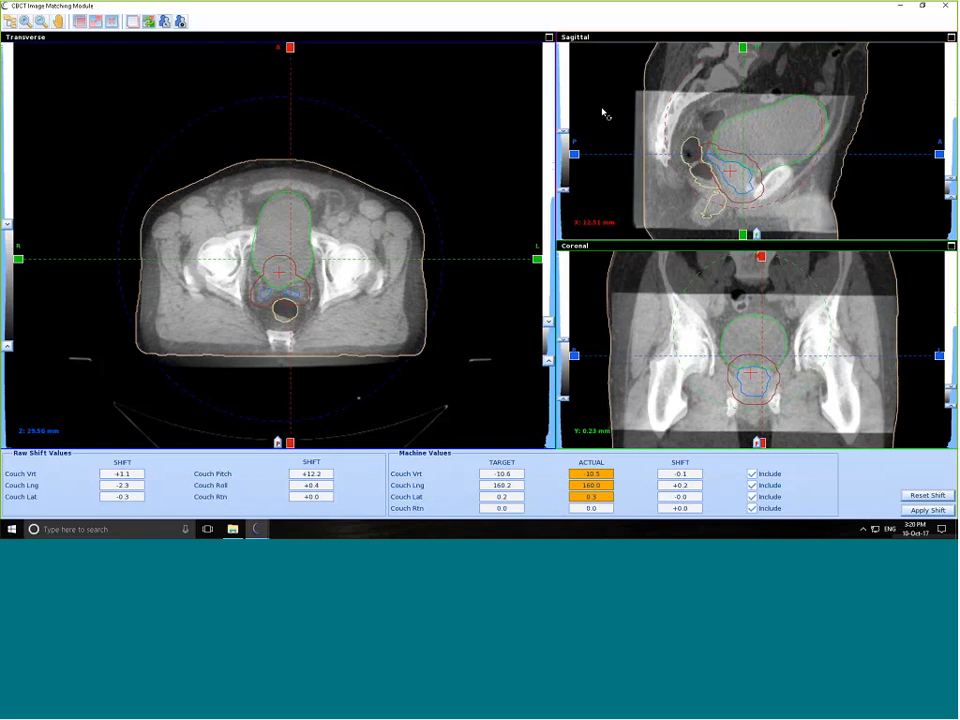
click(939, 496)
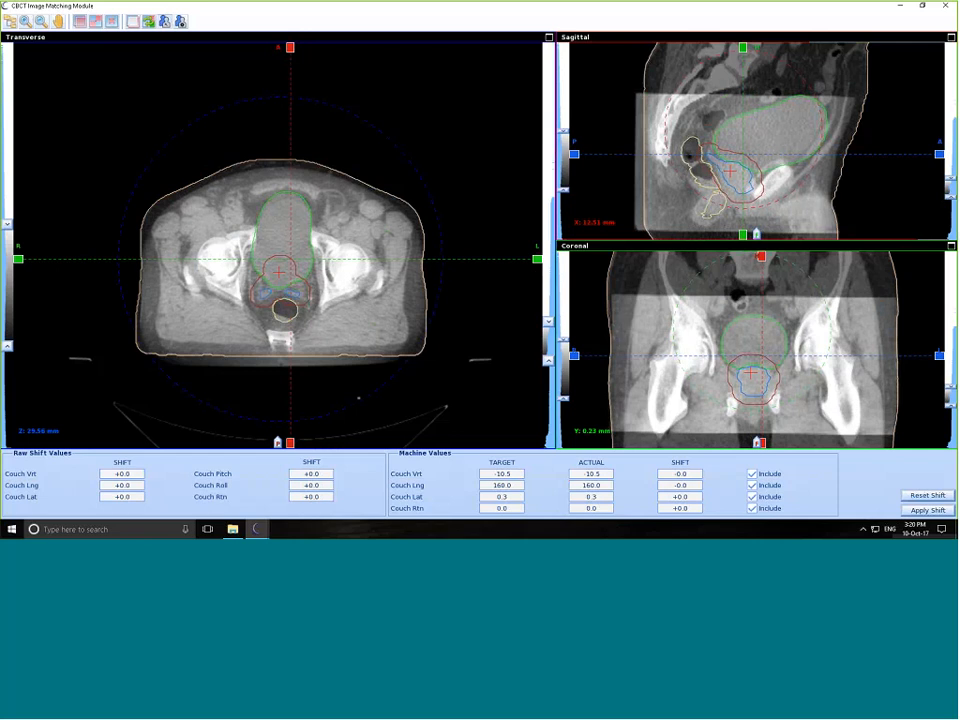
Step: Shift the CBCT overlay manually in the transverse view to a raw couch vertical shift of about -9.3
mouse_move(300, 228)
mouse_down()
mouse_move(321, 222)
mouse_move(323, 236)
mouse_move(286, 222)
mouse_move(332, 223)
mouse_move(305, 228)
mouse_up()
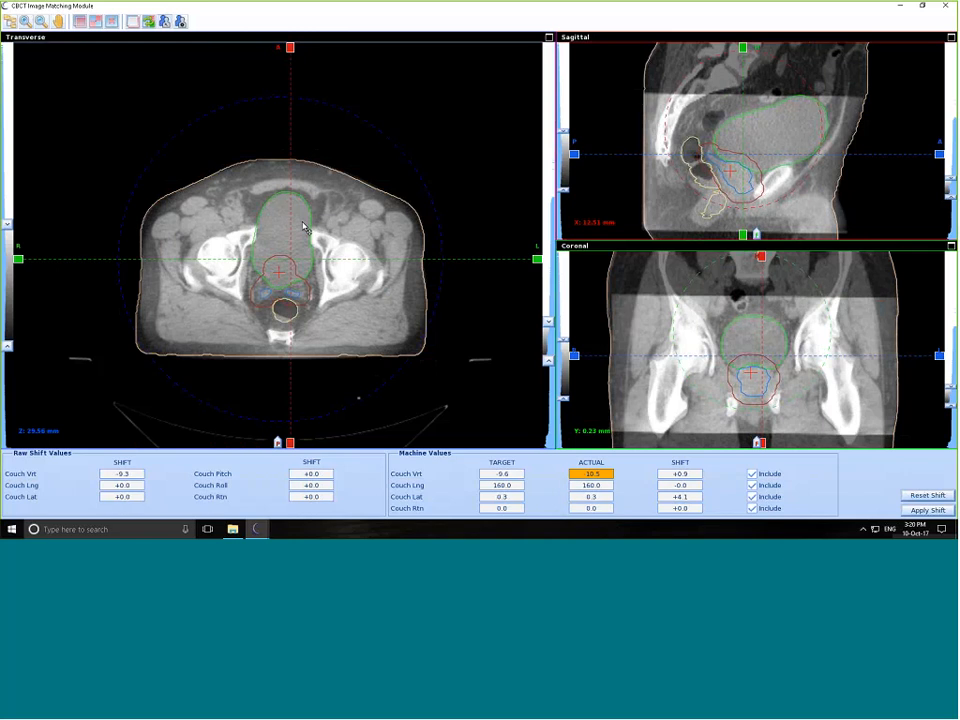
drag(308, 234, 296, 222)
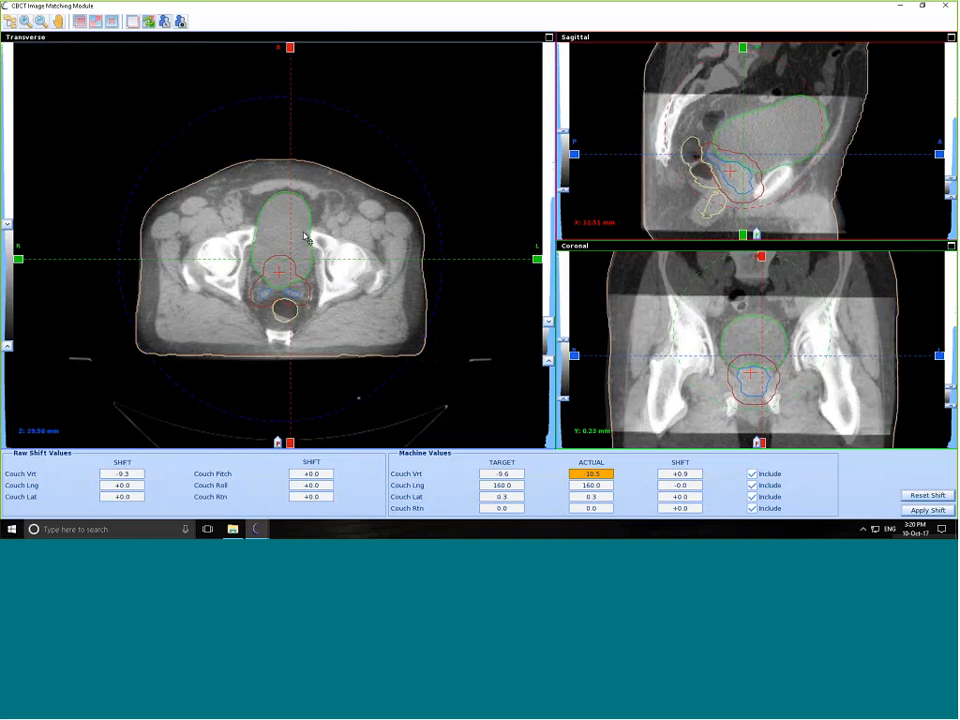
Step: Fade the overlay fully between the planning CT and the CBCT, and return to an even blend of both
drag(278, 441, 513, 443)
drag(447, 445, 84, 403)
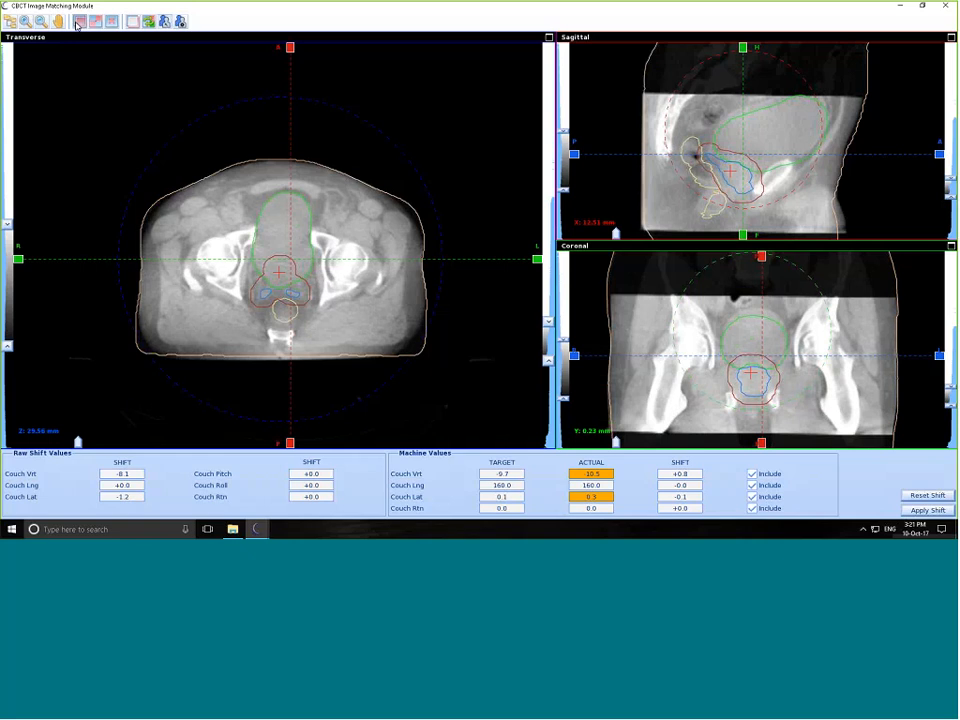
click(78, 24)
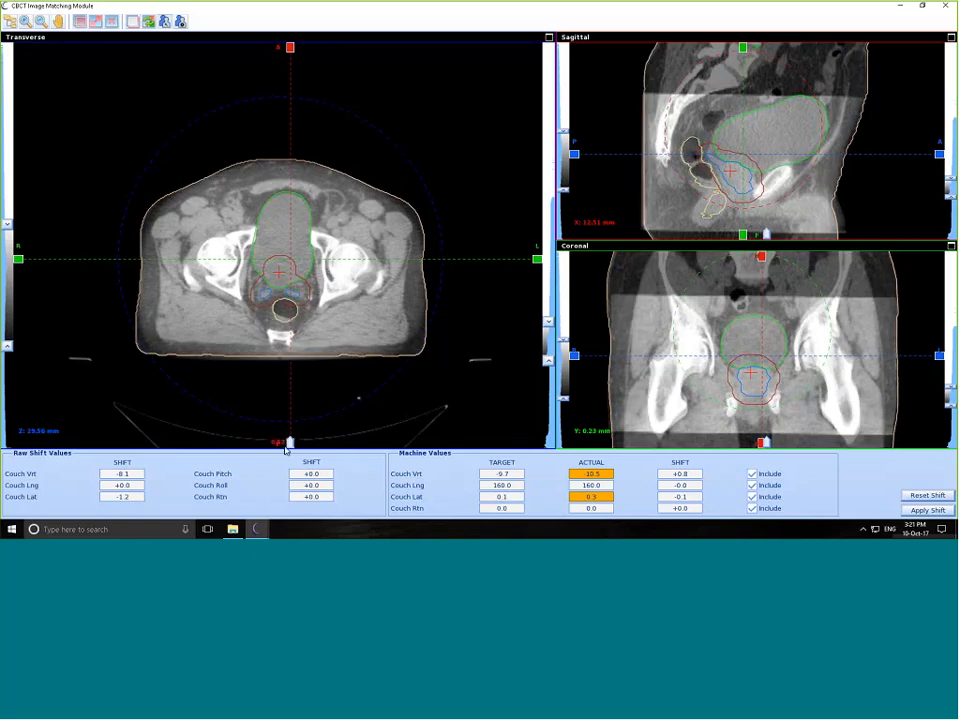
Step: Compare the images in the quadrant split view, moving its horizontal and vertical dividers across the transverse slice
click(96, 23)
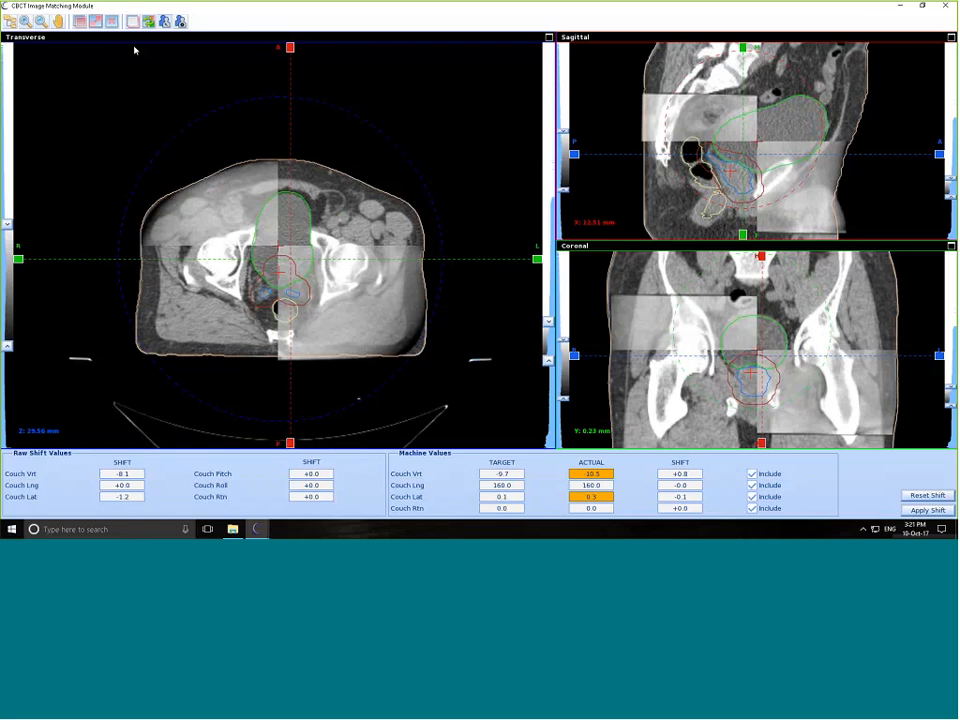
drag(369, 246, 370, 293)
drag(278, 214, 234, 221)
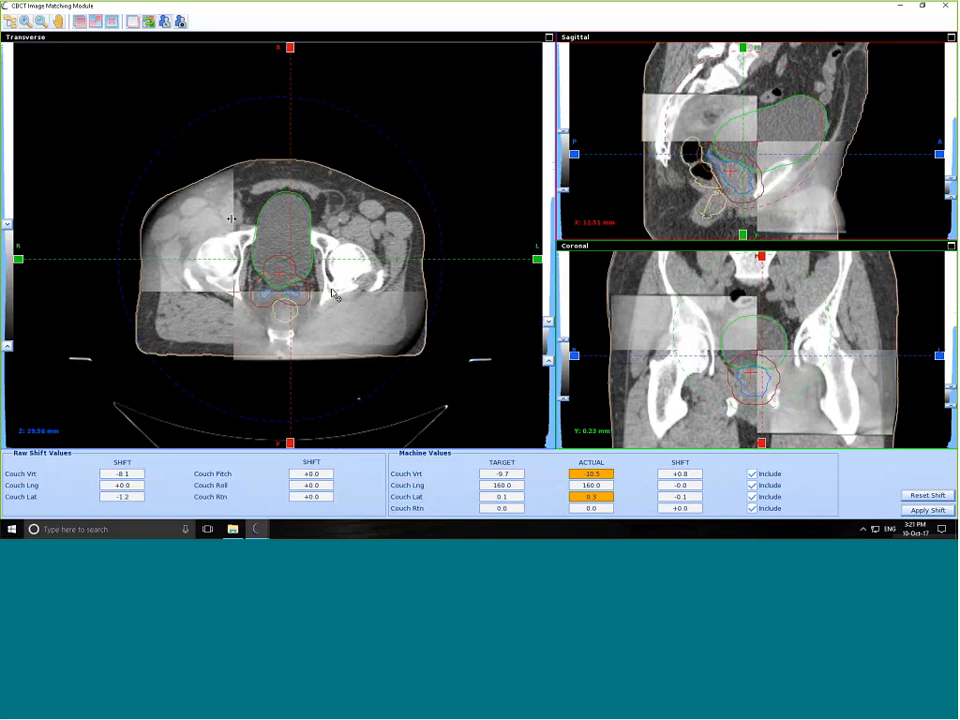
mouse_move(342, 294)
mouse_down()
mouse_move(341, 315)
mouse_move(345, 195)
mouse_move(344, 299)
mouse_up()
drag(235, 227, 266, 230)
drag(366, 298, 375, 270)
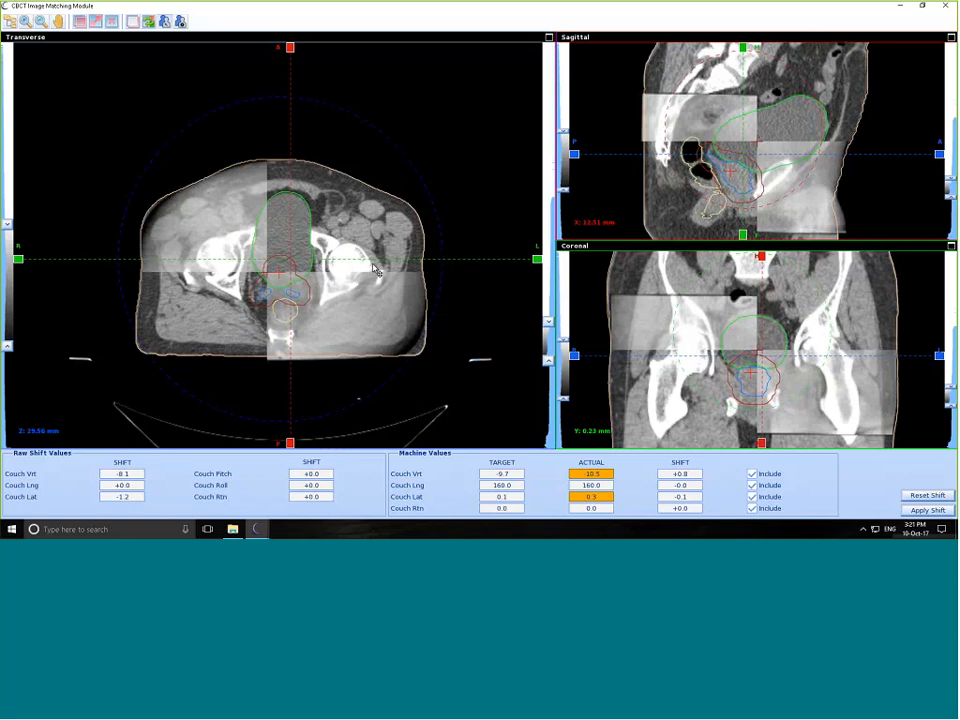
Step: Use the CBCT window overlay on the transverse slice and shift the CBCT to about Couch Vrt -6.2 and Couch Lat -2.5
click(112, 21)
drag(294, 243, 337, 242)
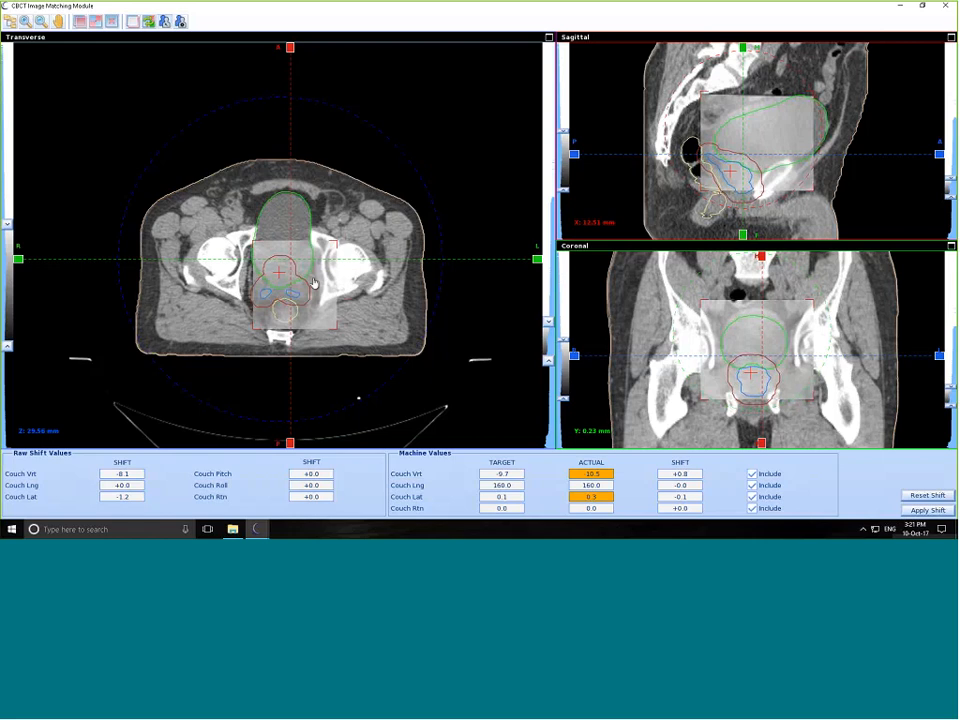
drag(313, 283, 300, 319)
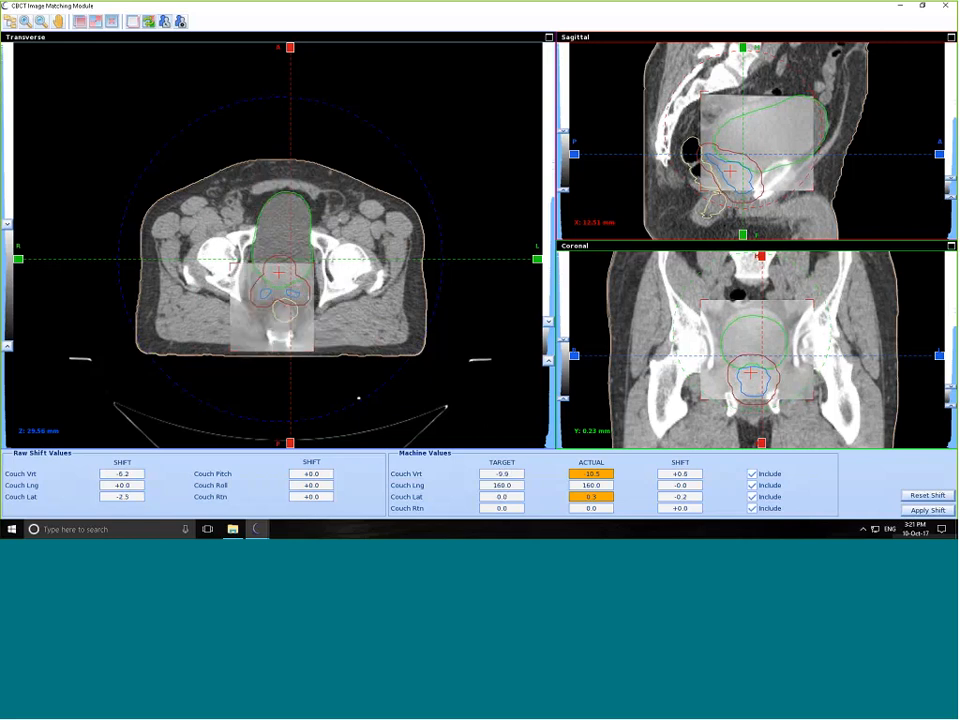
Step: Colour the overlay and fade it between CBCT only and planning CT only, leaving the blend near the middle
click(97, 23)
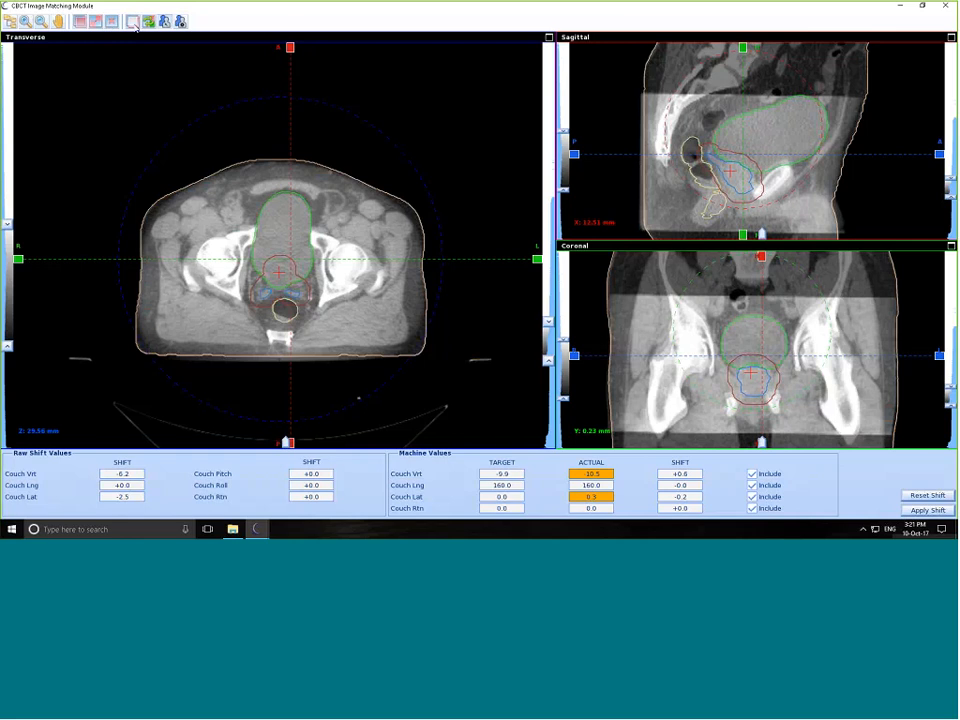
click(133, 22)
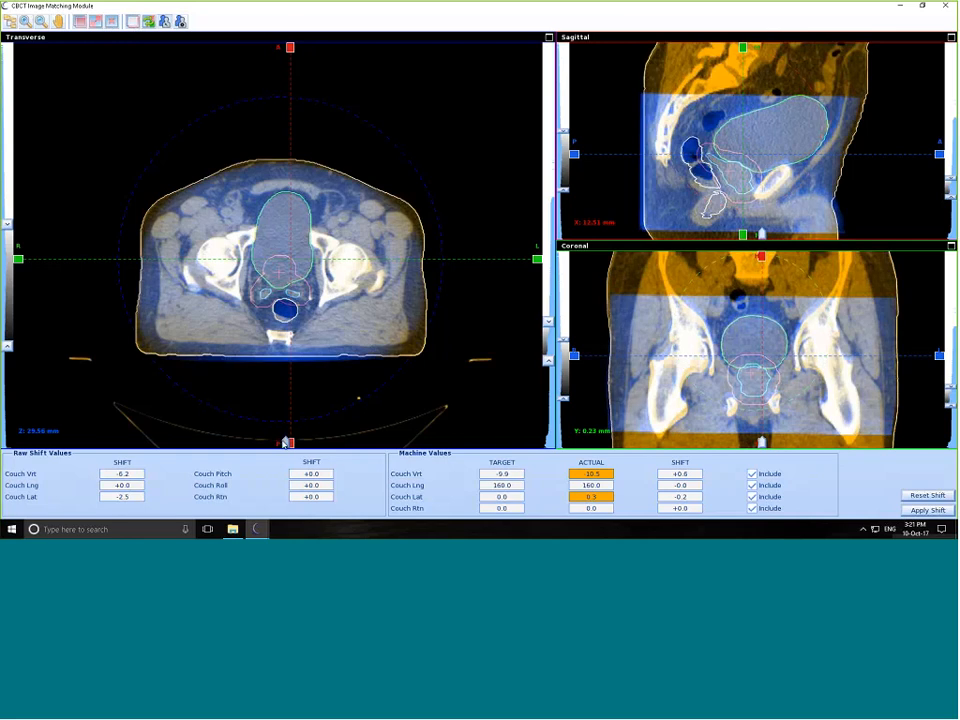
drag(285, 443, 5, 446)
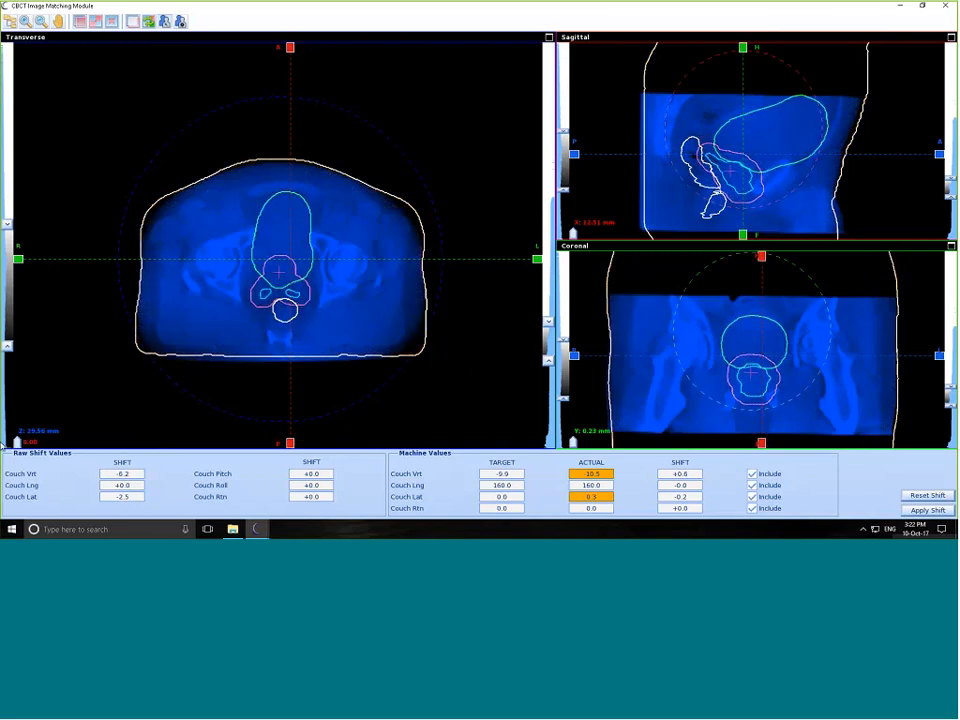
drag(4, 446, 557, 463)
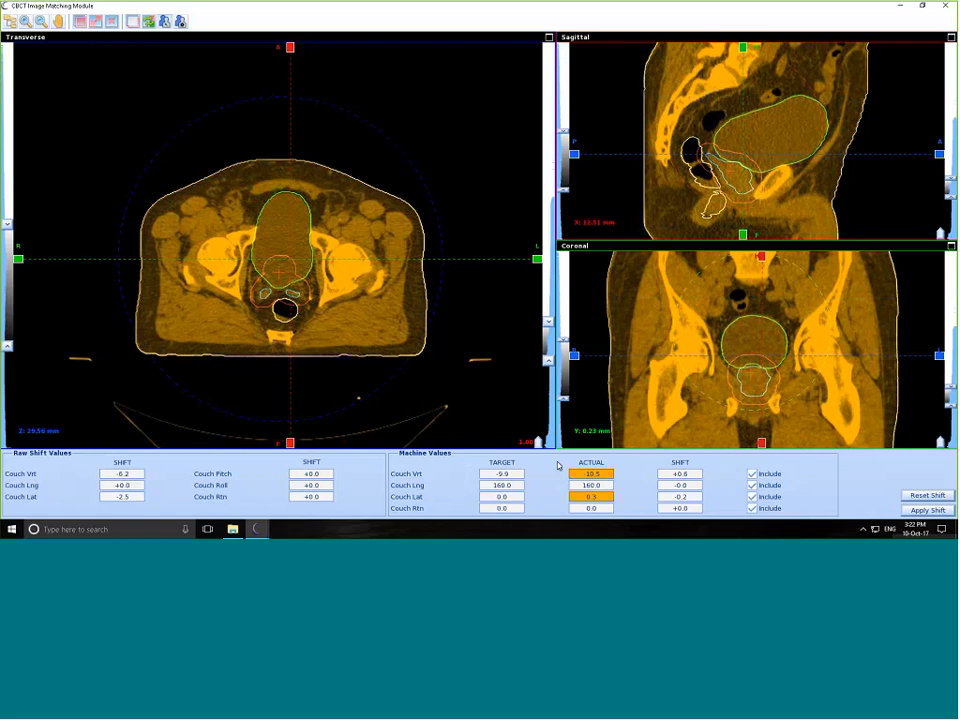
drag(537, 442, 291, 456)
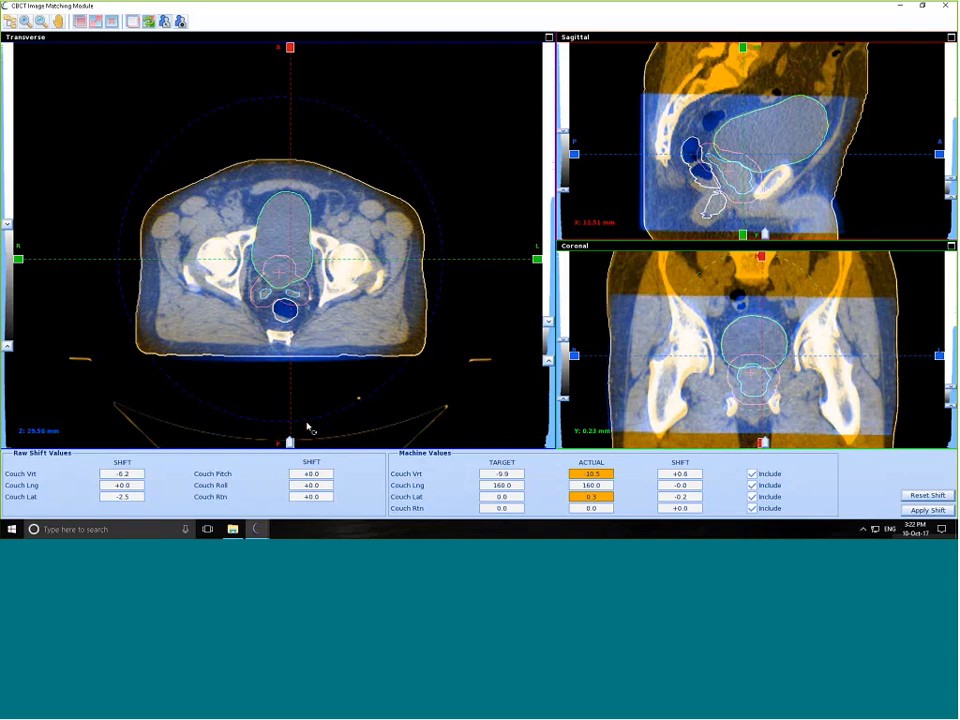
Step: Compare the coloured images in the window and quadrant split overlays, and return to the blended overlay
click(133, 24)
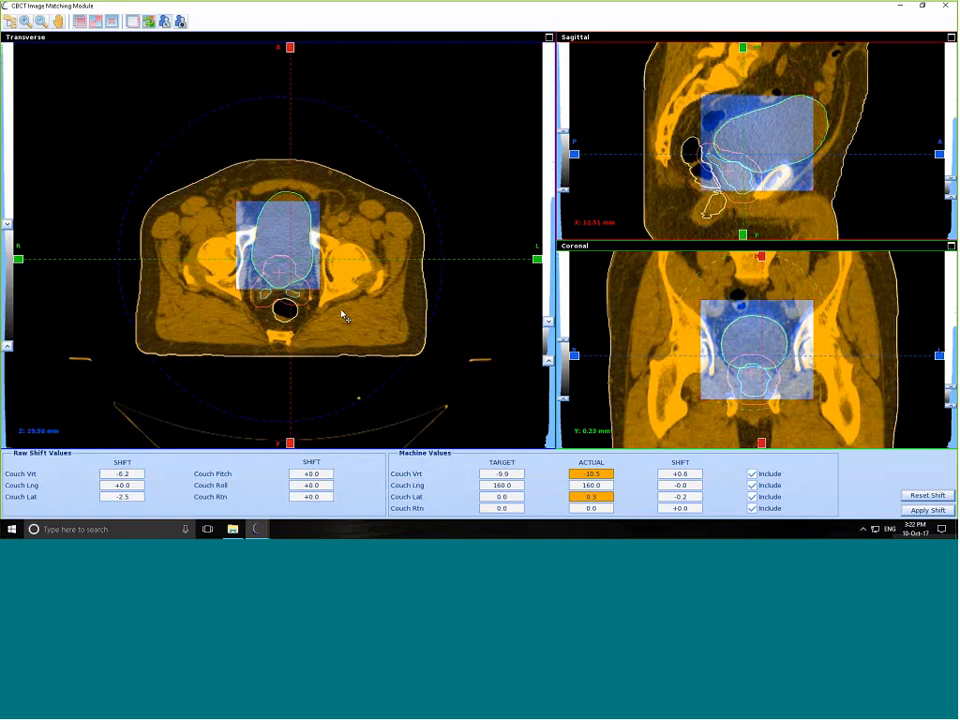
drag(261, 285, 224, 320)
click(98, 23)
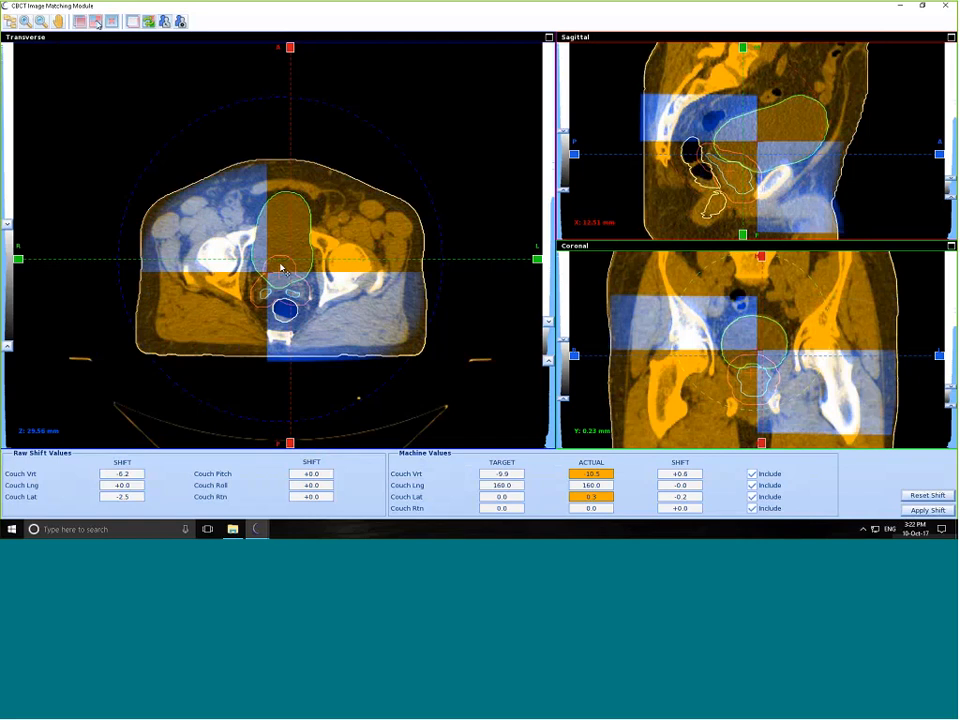
click(114, 24)
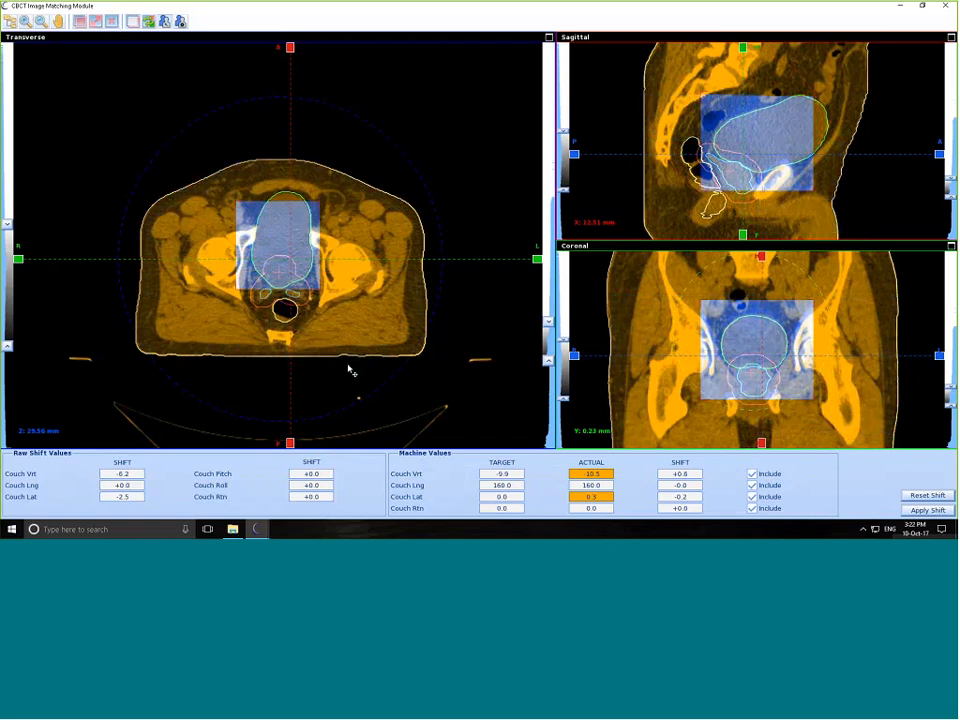
click(80, 22)
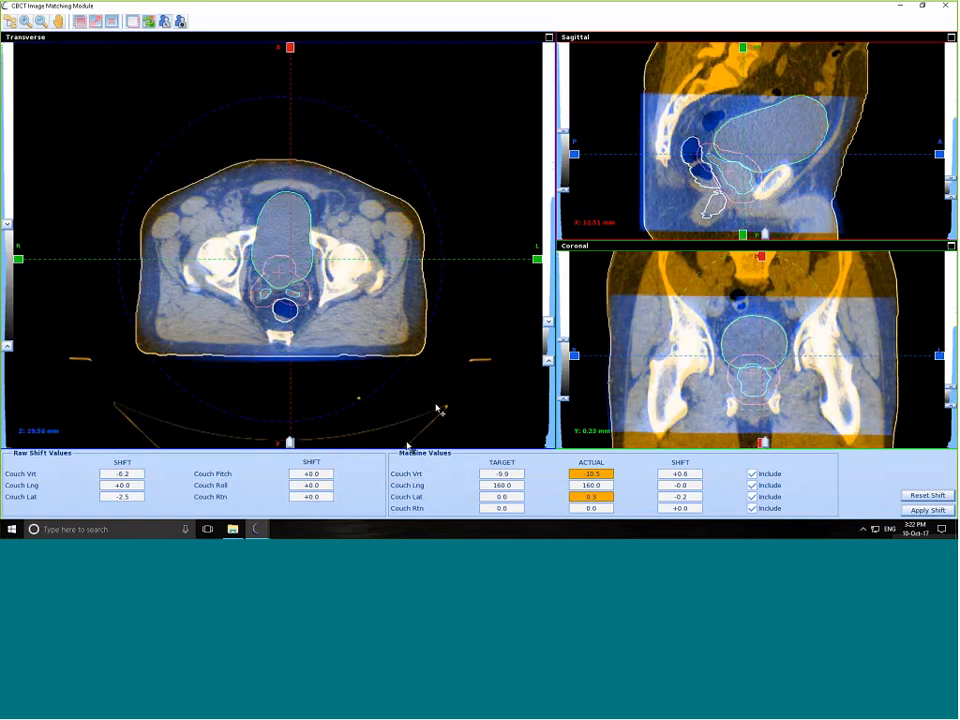
mouse_move(291, 443)
mouse_down()
mouse_move(540, 448)
mouse_move(65, 429)
mouse_move(420, 435)
mouse_move(133, 426)
mouse_move(293, 430)
mouse_up()
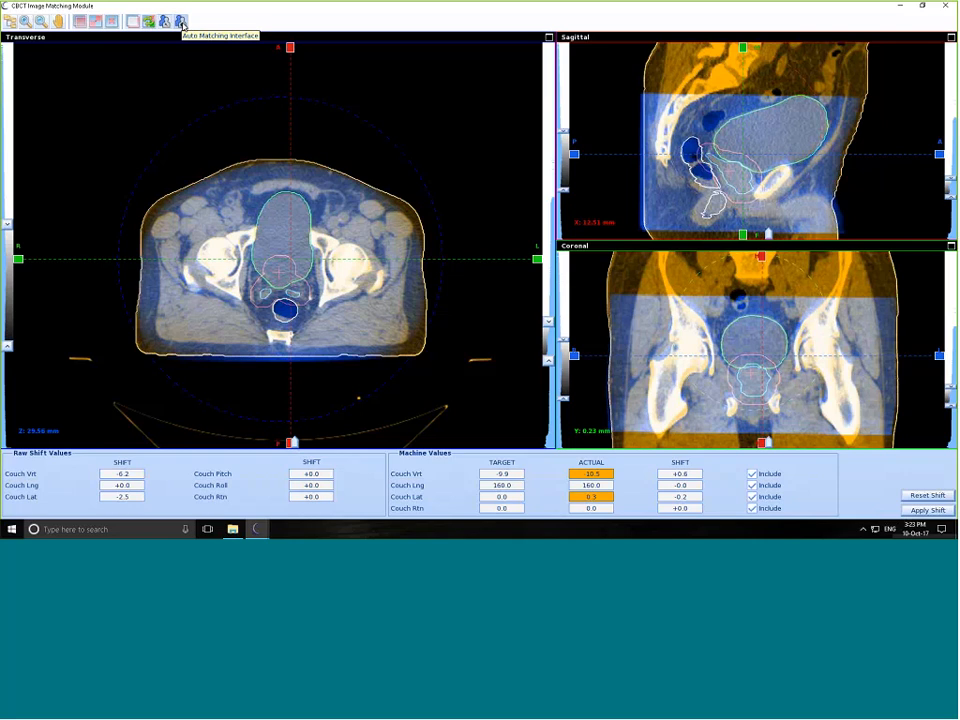
click(182, 24)
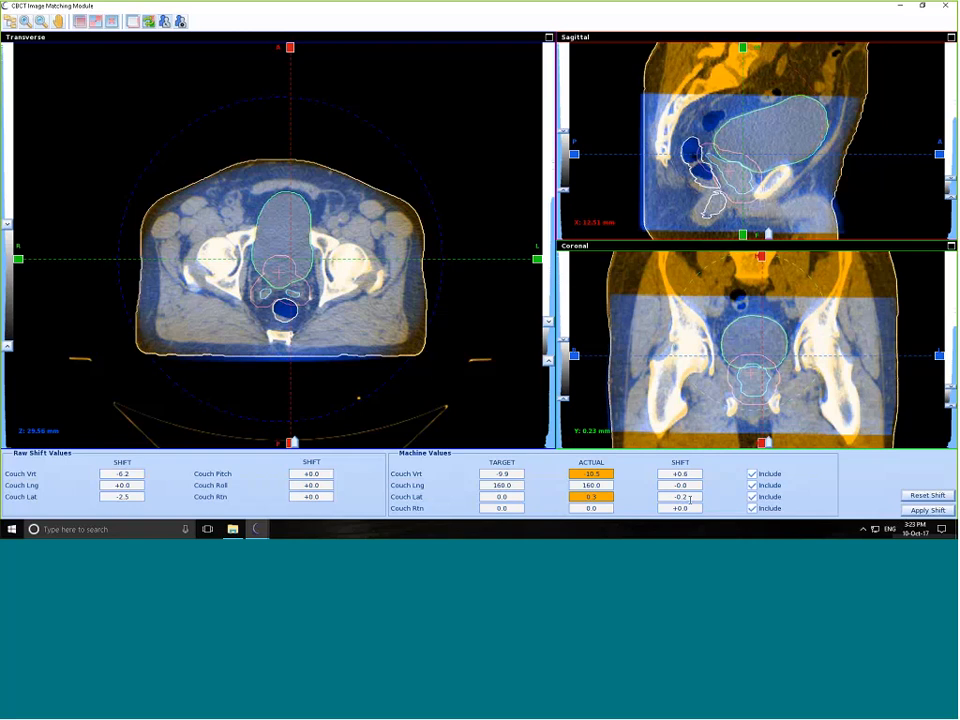
Step: Try excluding all four couch axes from the machine shift, and include them again one by one
click(771, 476)
click(772, 487)
click(772, 498)
click(773, 509)
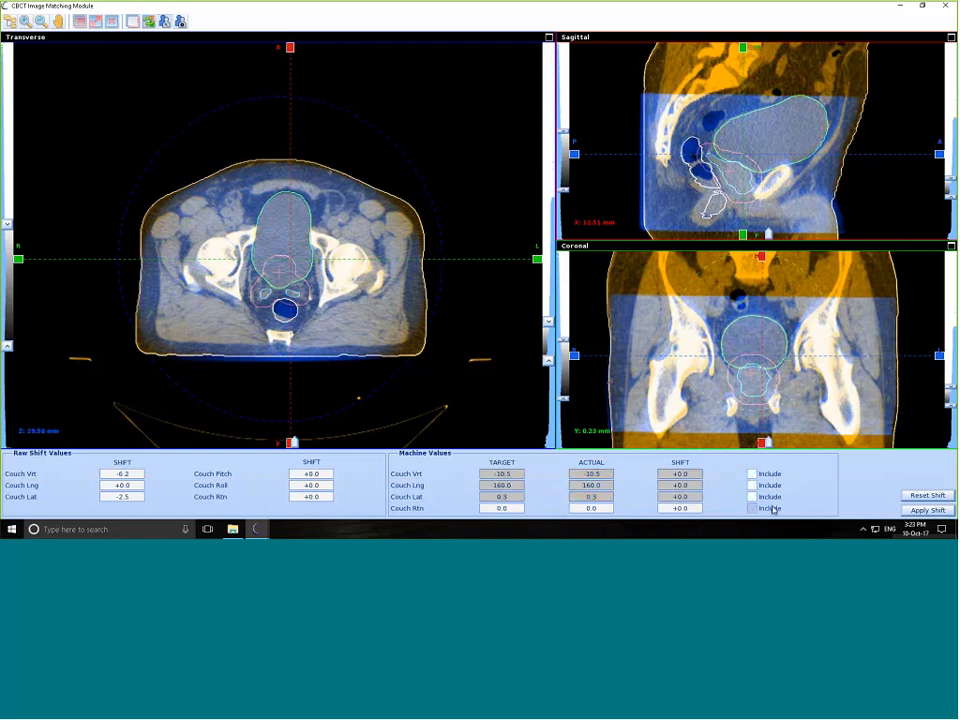
click(770, 475)
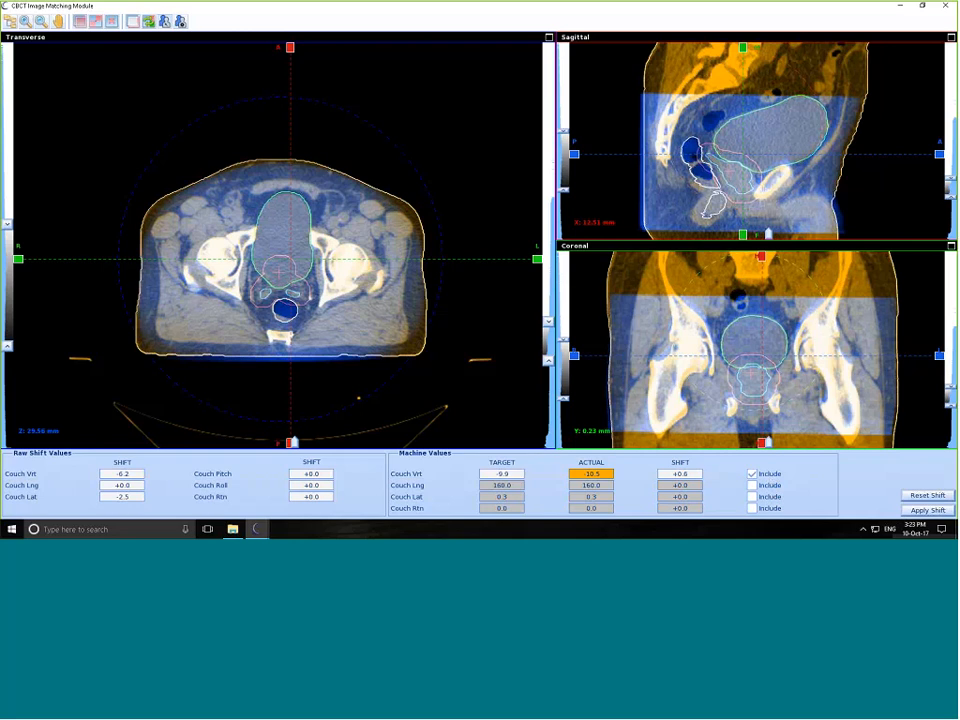
click(771, 487)
click(771, 498)
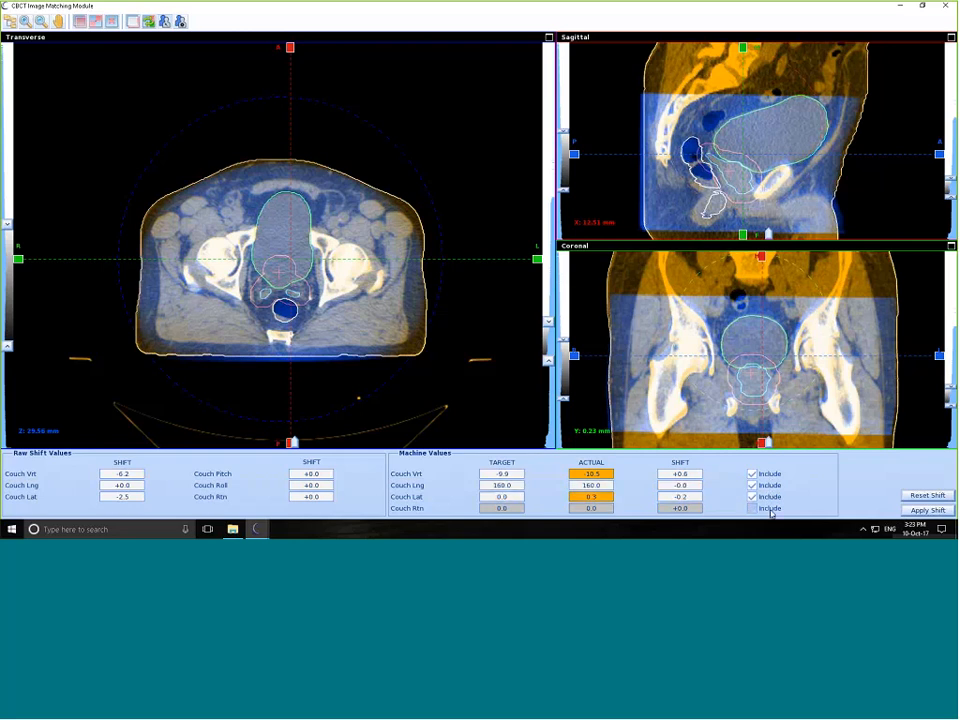
click(771, 509)
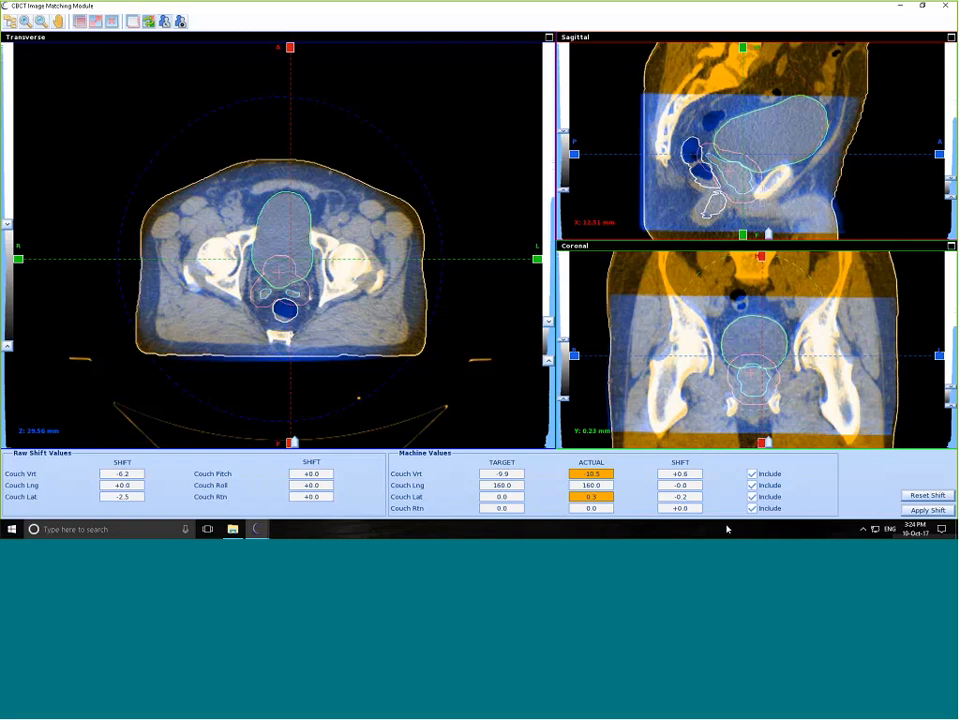
Step: Exclude Couch Lng, Lat and Rtn, and approve the vertical-only shift with the operator's initials
click(752, 485)
click(752, 497)
click(753, 508)
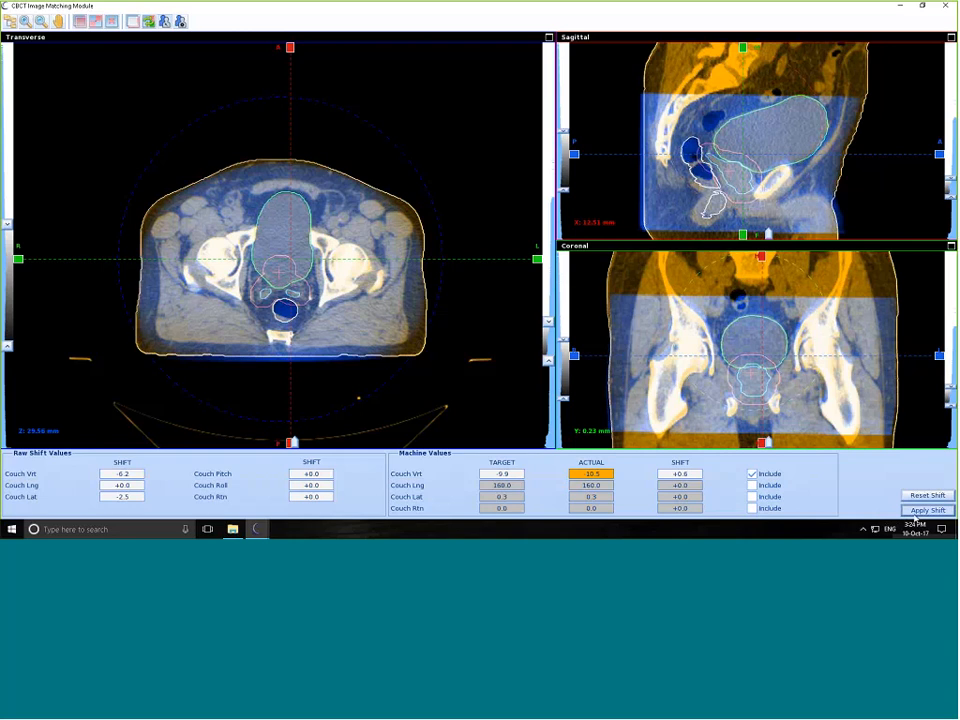
click(915, 514)
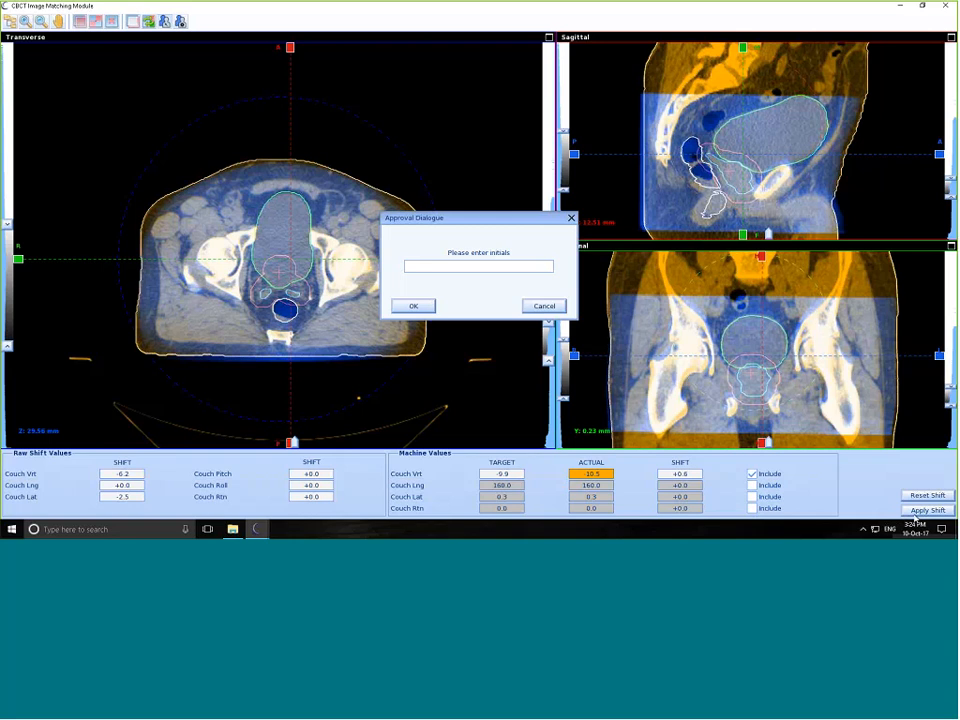
text(TS)
click(432, 306)
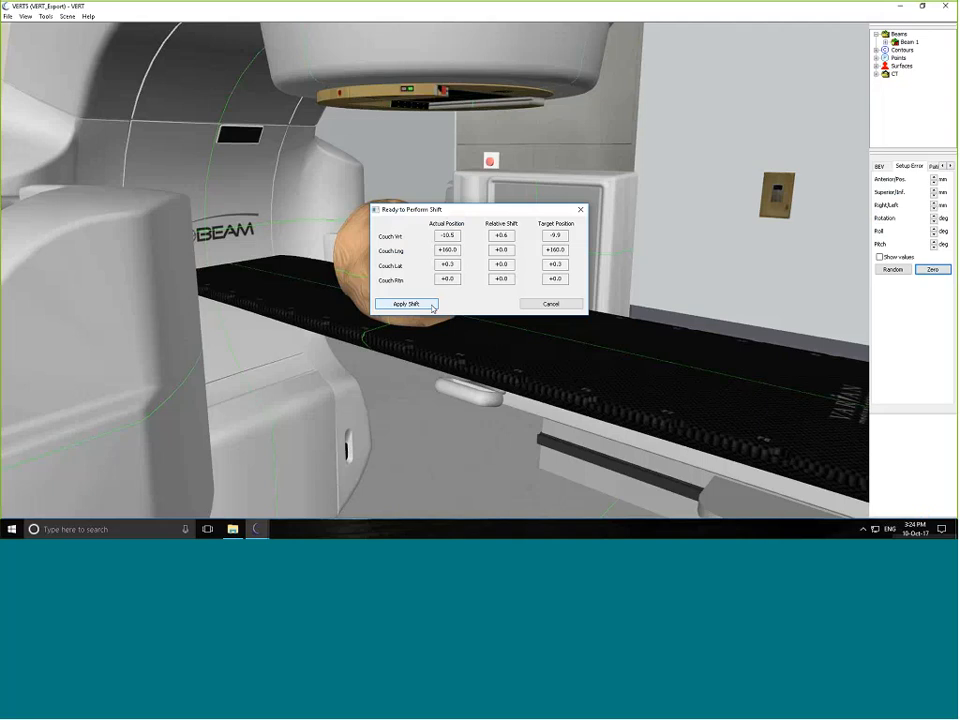
Step: Switch to the VERT treatment room window and apply the +0.6 Couch Vrt shift to a target position of -9.9
mouse_move(258, 528)
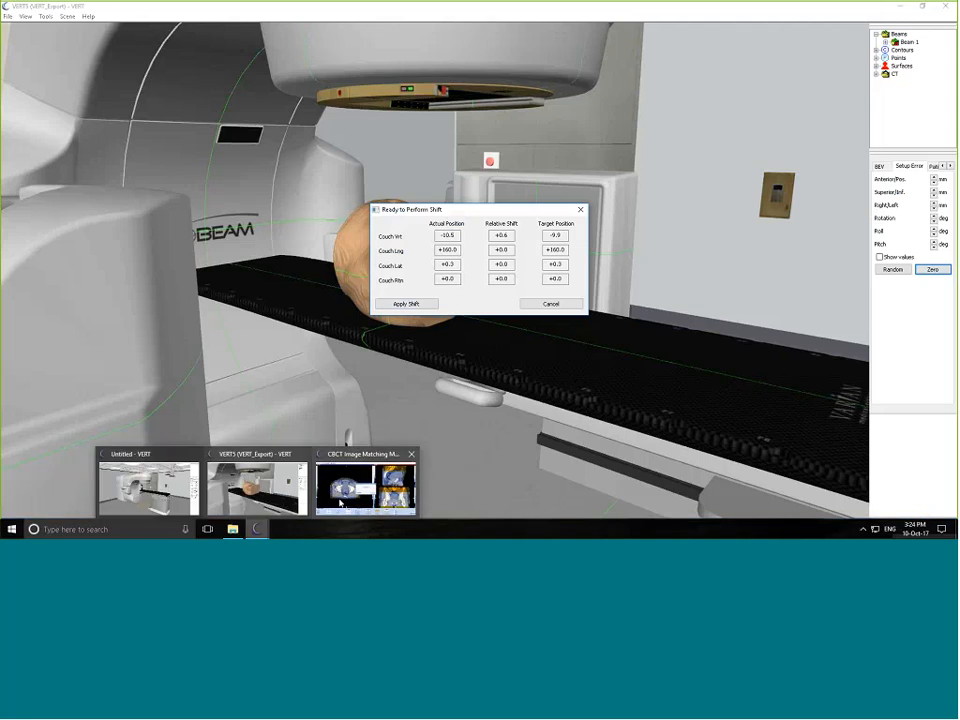
mouse_move(341, 501)
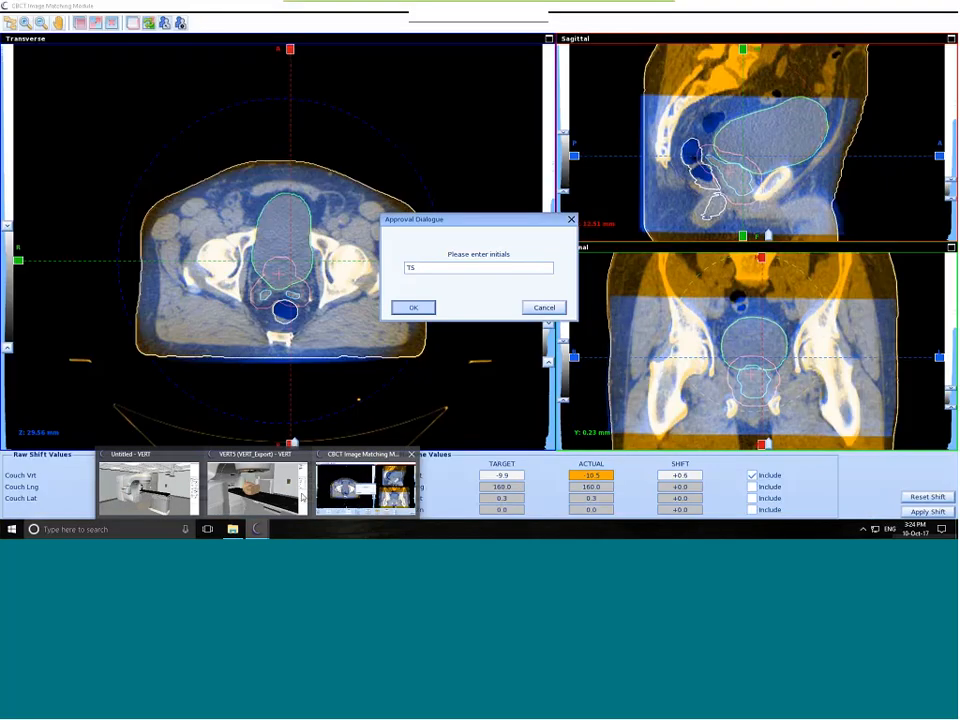
click(302, 497)
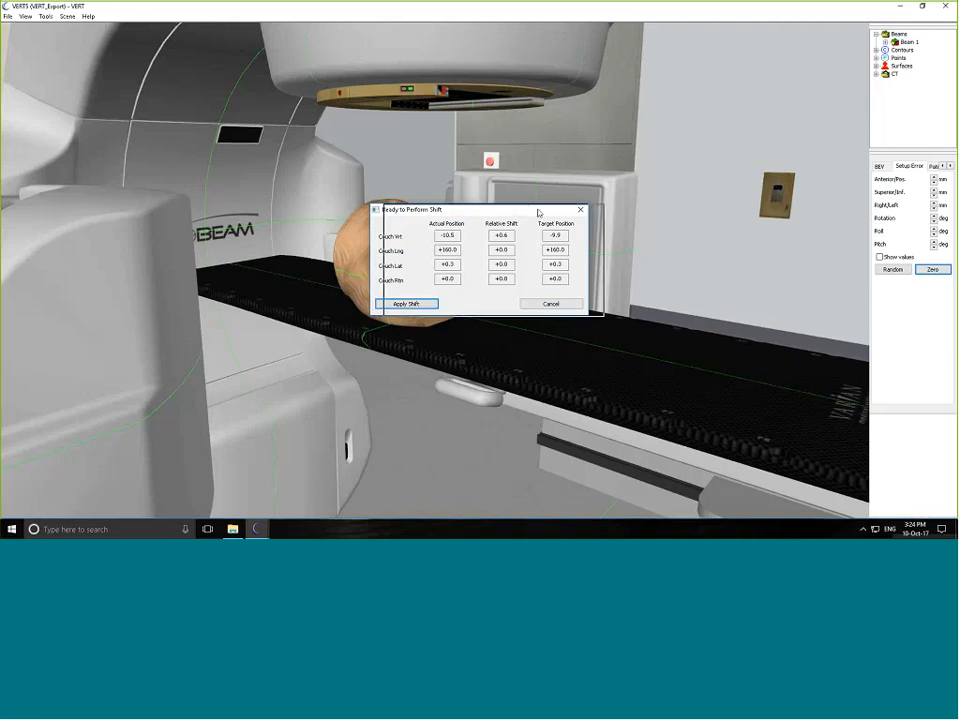
drag(520, 209, 538, 212)
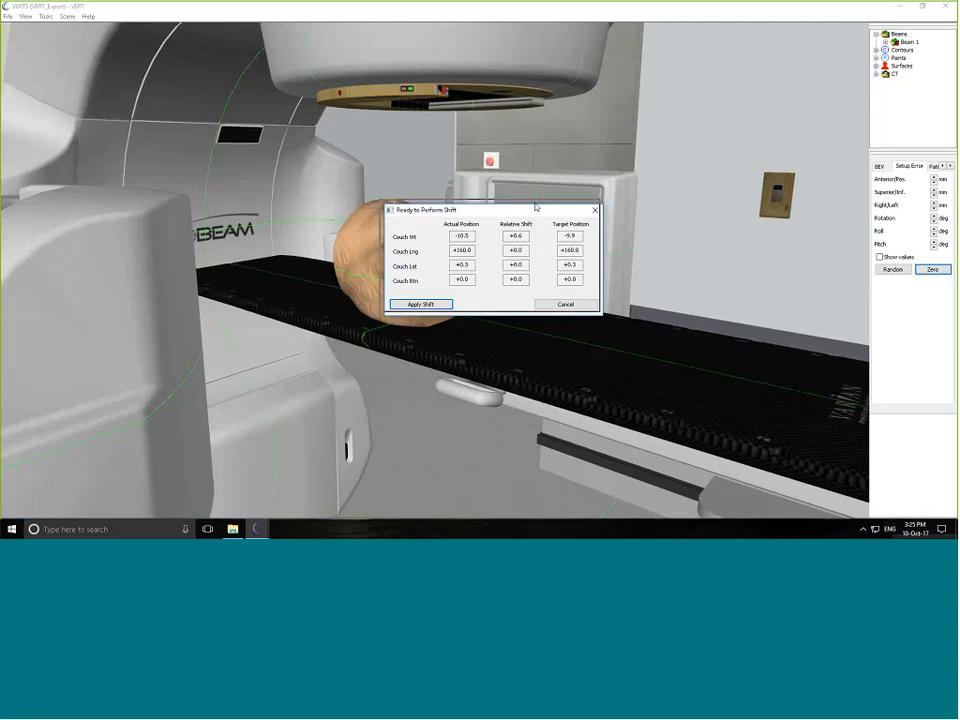
drag(536, 207, 532, 202)
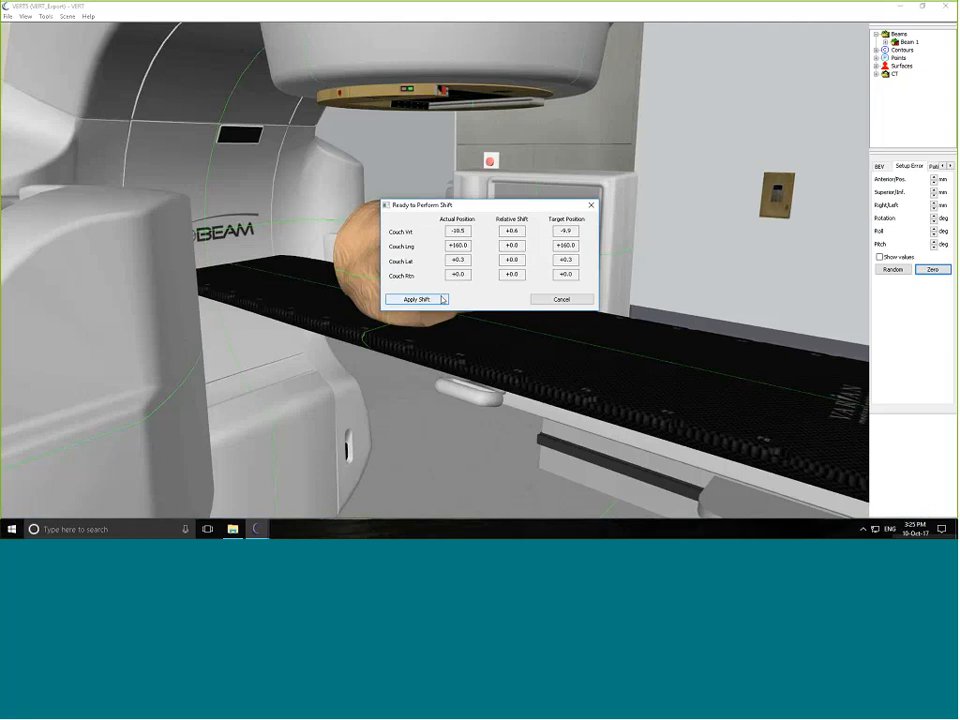
click(416, 299)
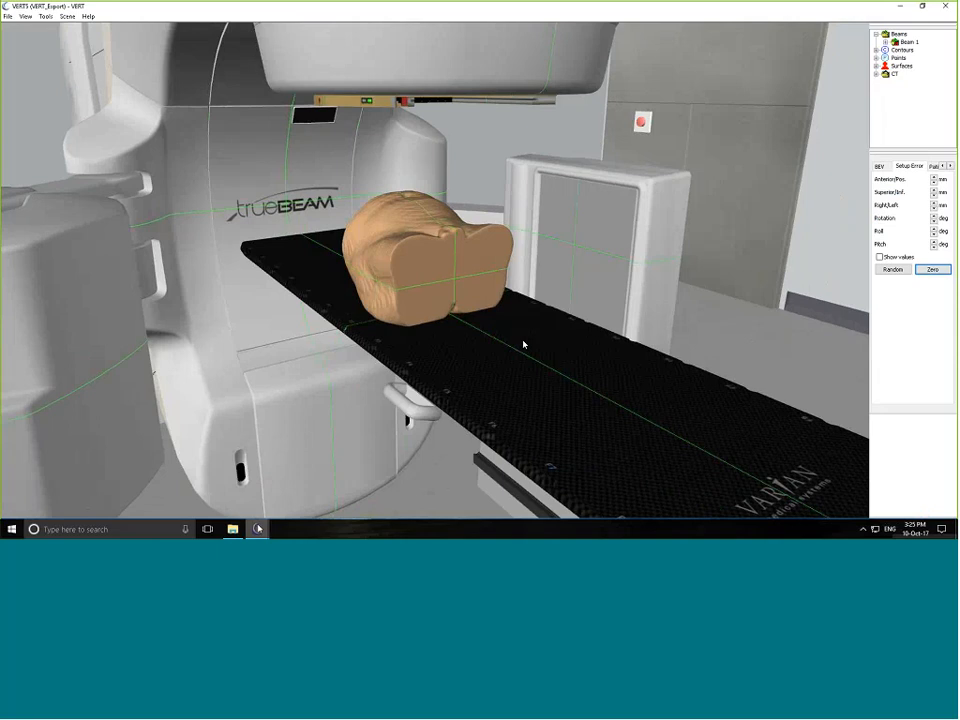
Step: Return to the CBCT Image Matching Module to check the couch values, and close the module
mouse_move(258, 529)
click(330, 492)
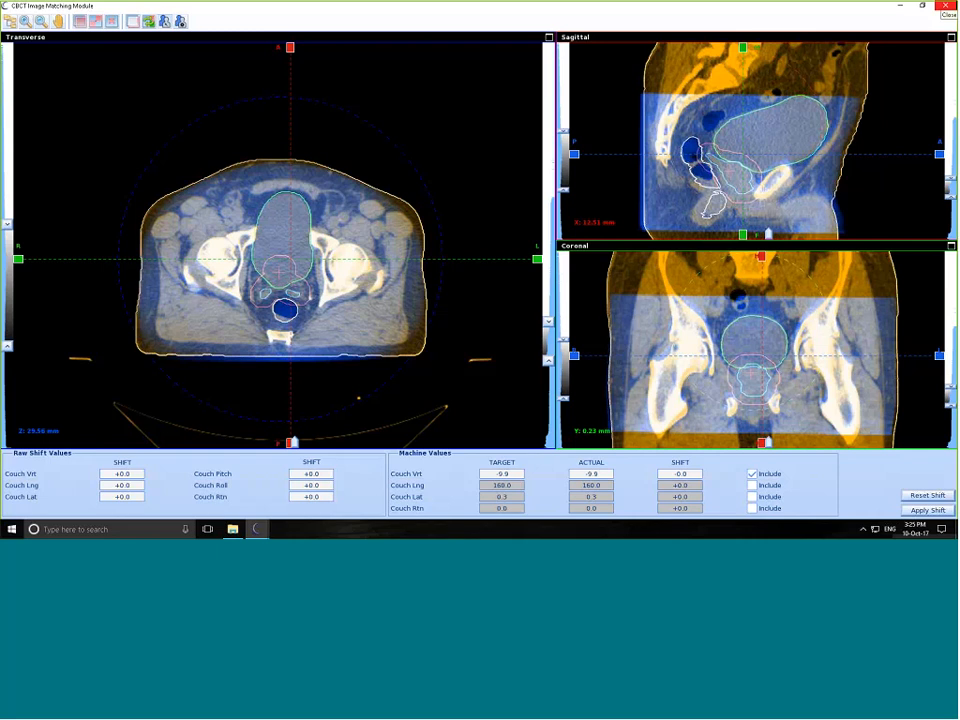
click(944, 6)
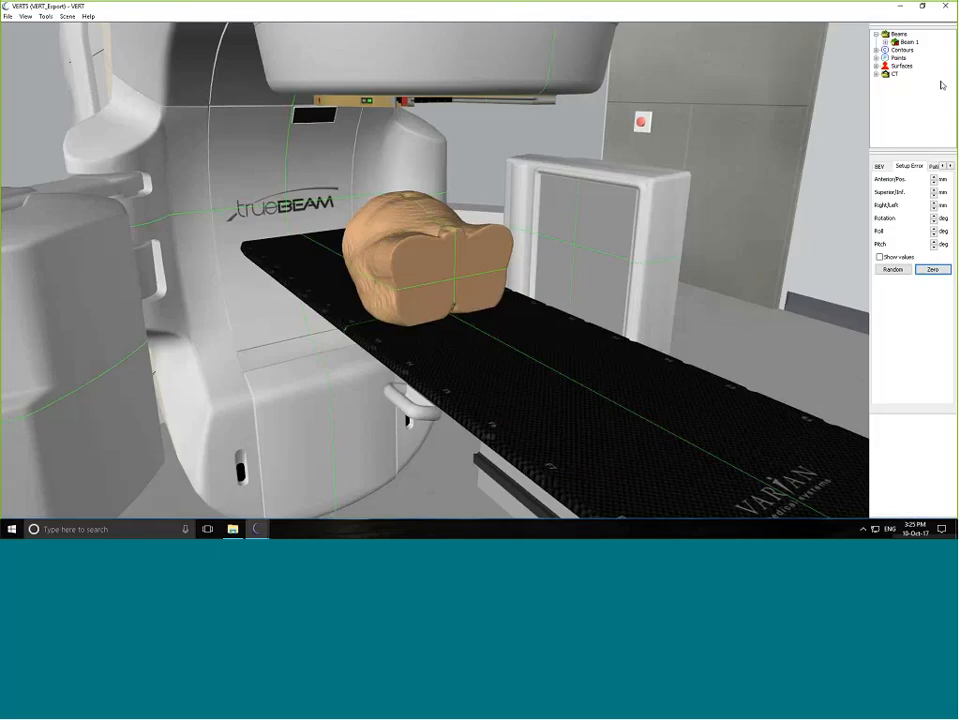
Step: Play the animation of Beam 1 to run its gantry rotation around the patient
drag(579, 339, 552, 330)
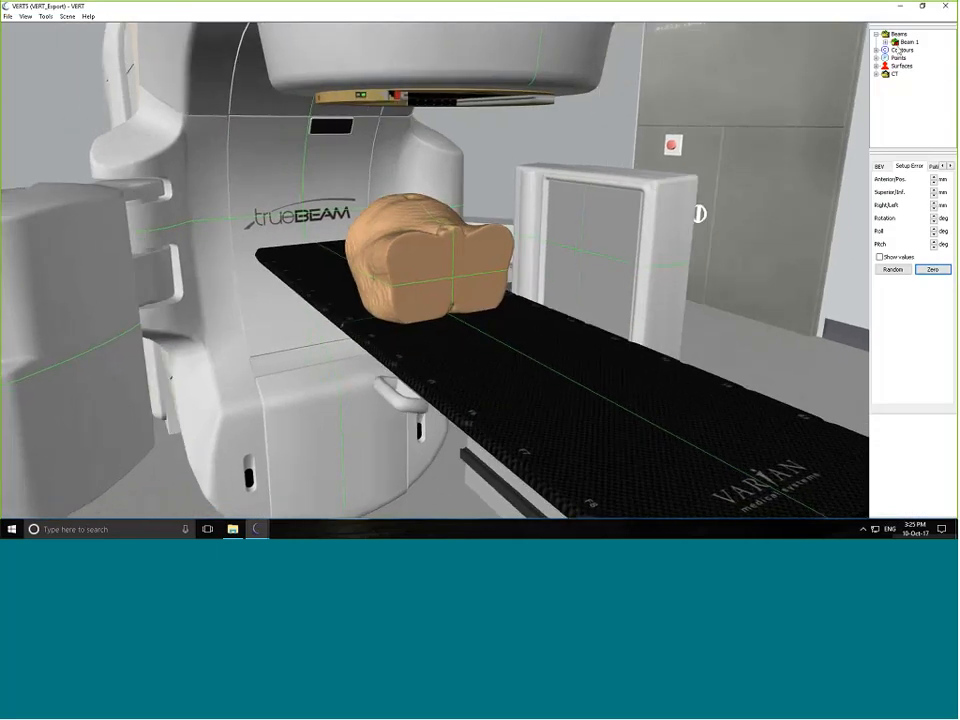
click(906, 42)
right_click(906, 43)
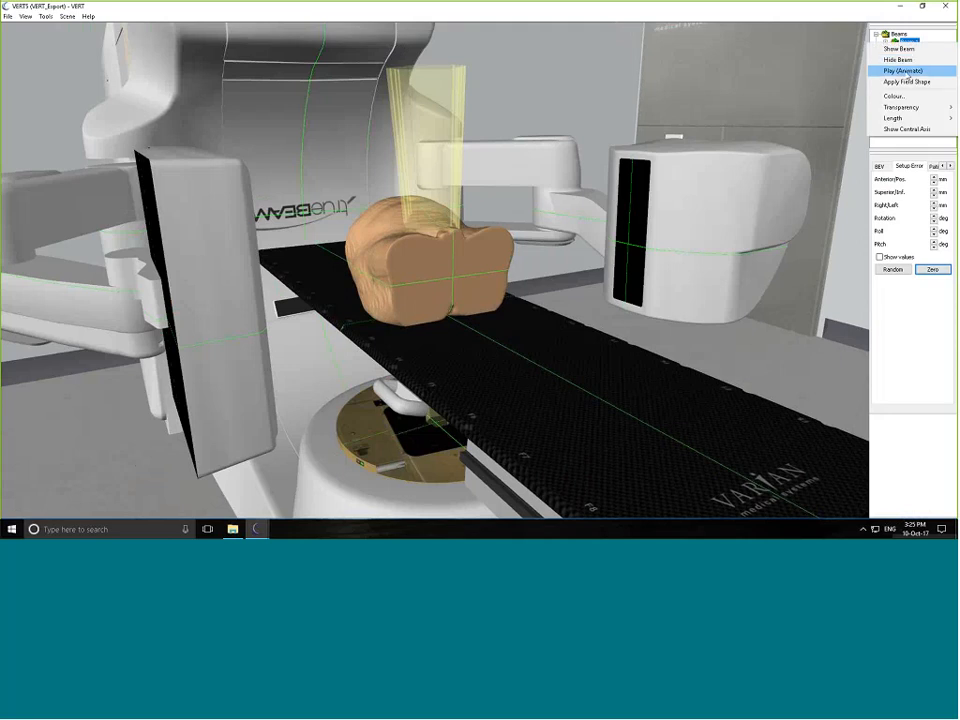
click(904, 71)
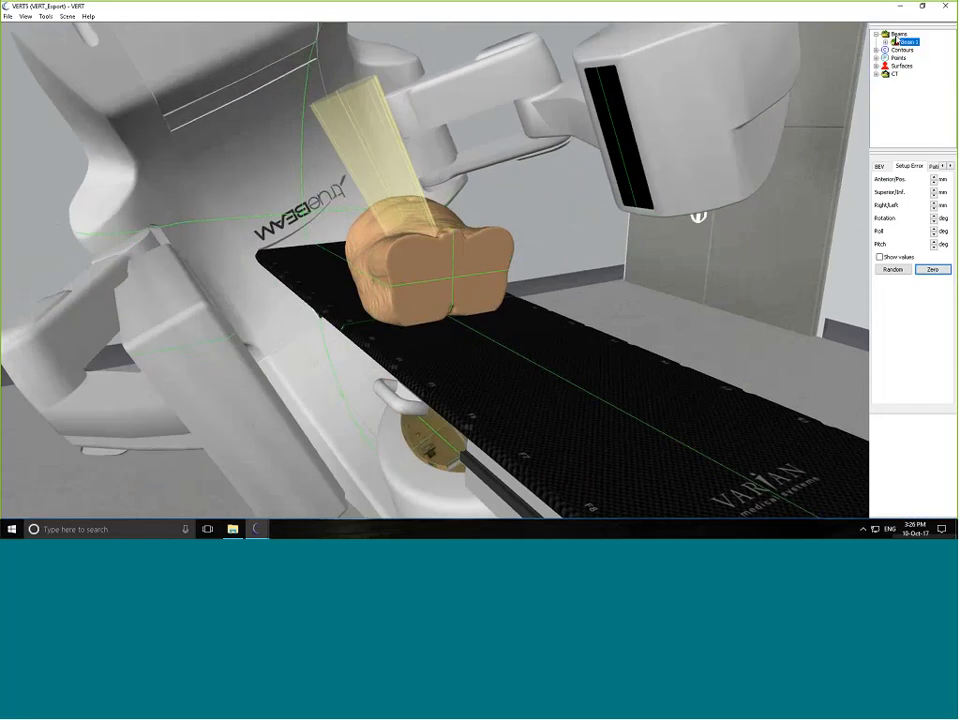
click(899, 34)
click(907, 42)
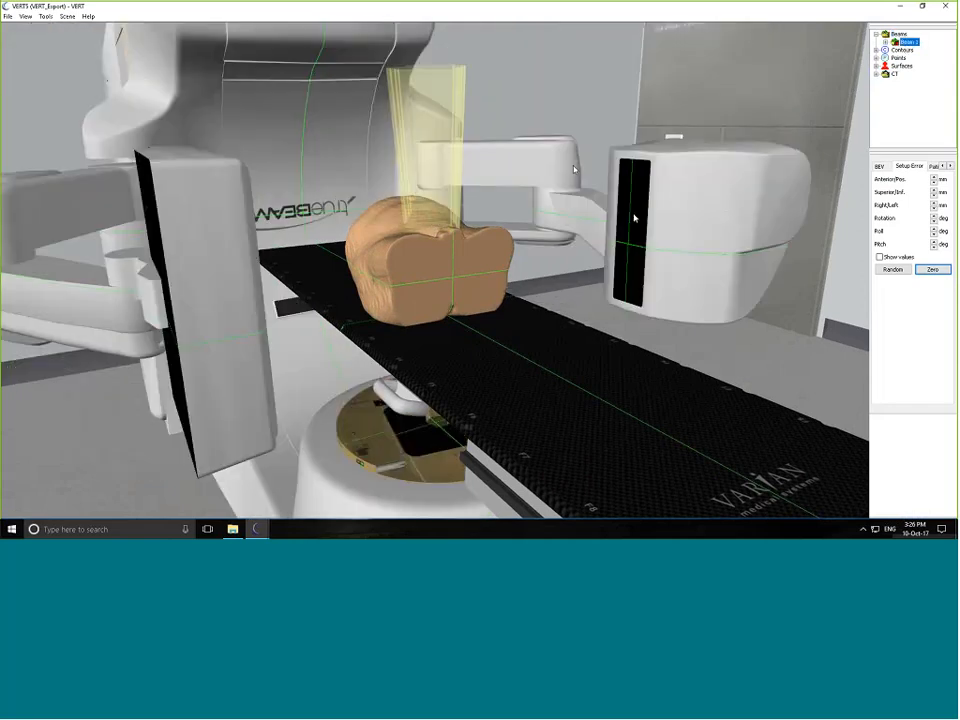
drag(392, 322, 531, 287)
scroll(533, 288, down, 6)
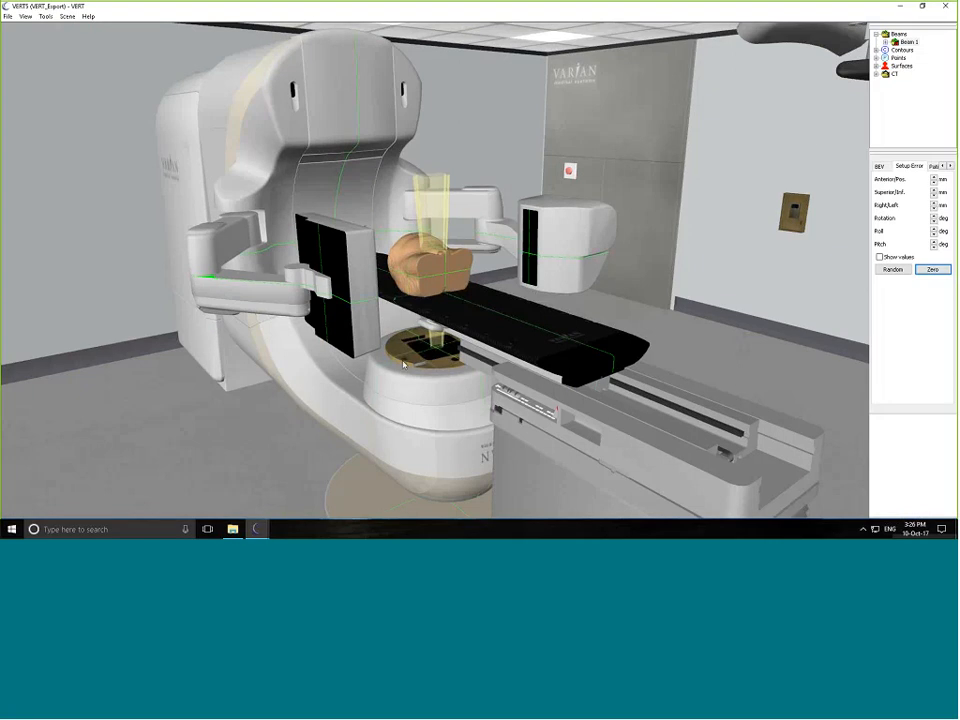
mouse_move(267, 533)
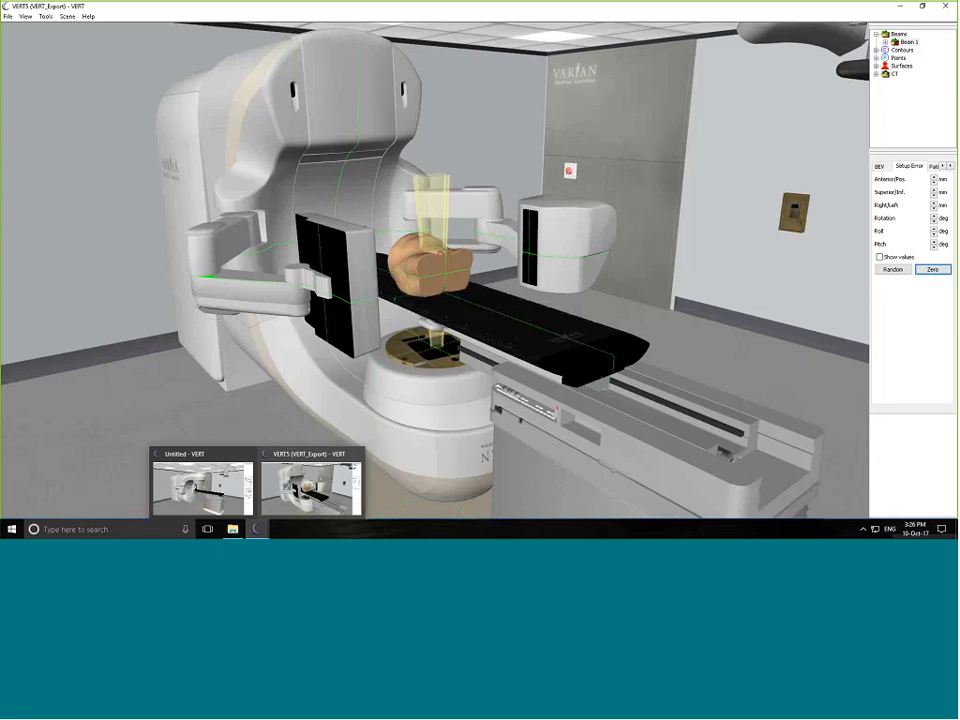
drag(485, 394, 451, 395)
scroll(516, 384, up, 6)
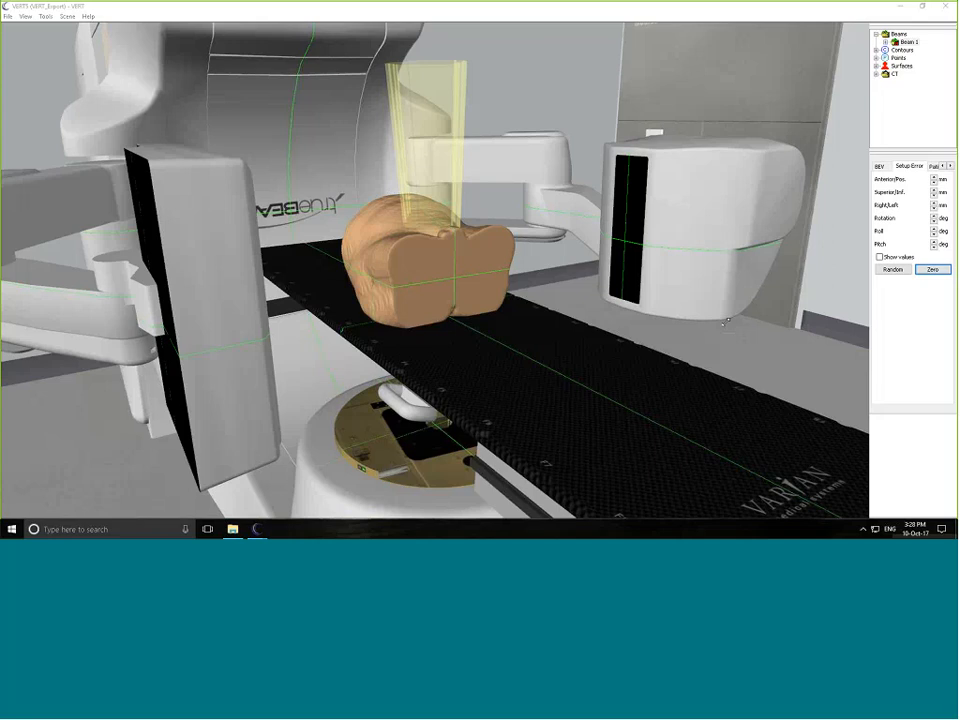
Step: Check which anatomical cases are available in the CBCT module, and leave the current case loaded
click(7, 16)
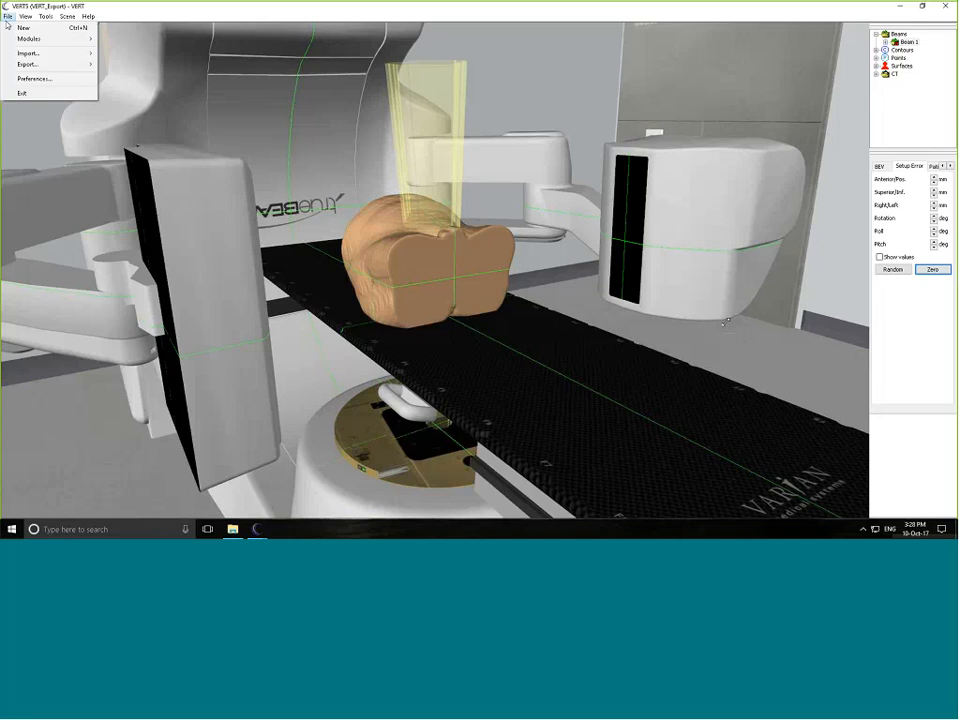
mouse_move(85, 38)
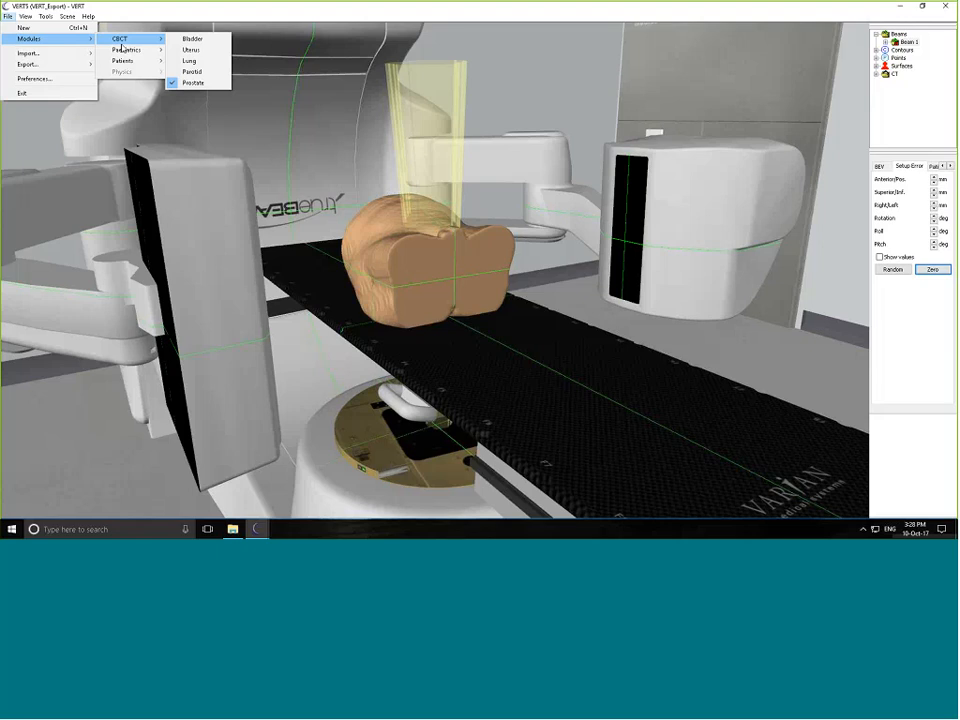
click(886, 234)
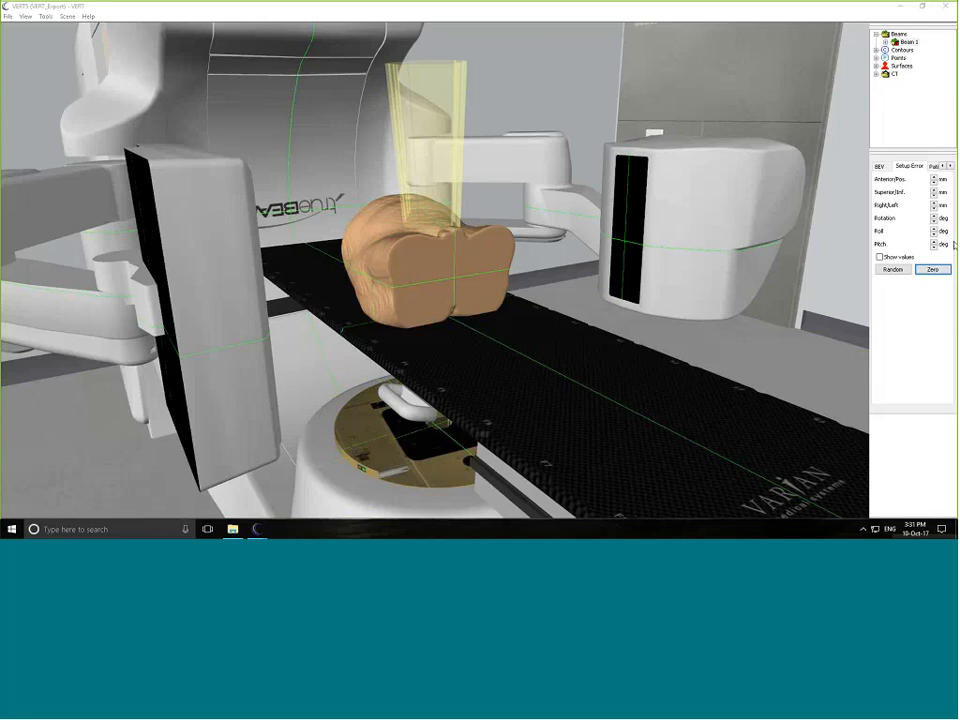
Step: Show the numeric values of the patient's setup errors
drag(954, 245, 899, 380)
click(880, 257)
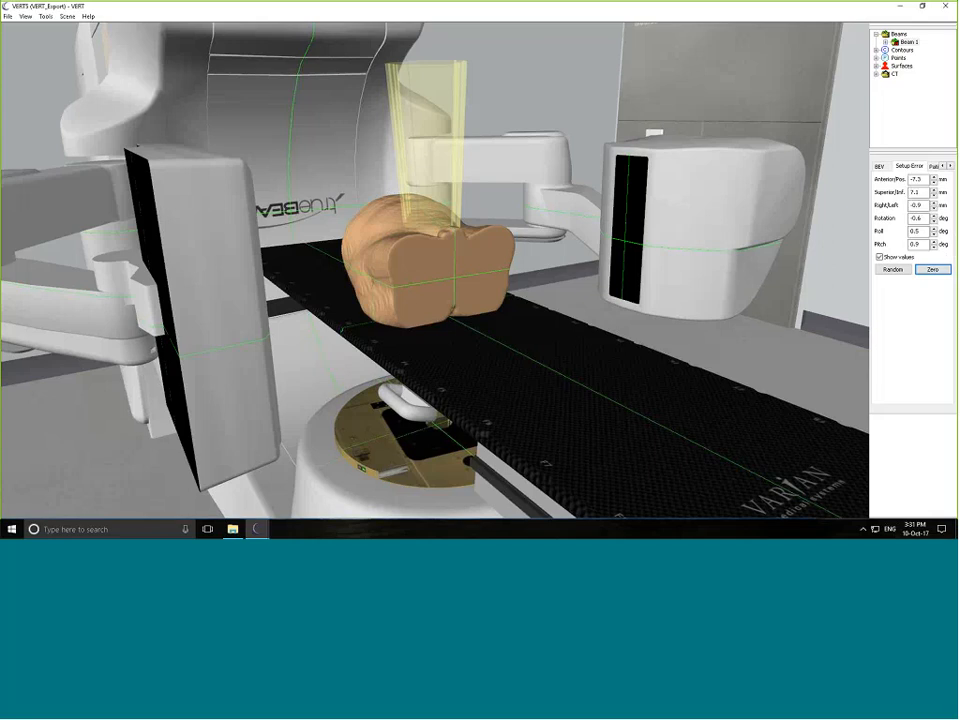
drag(838, 345, 824, 314)
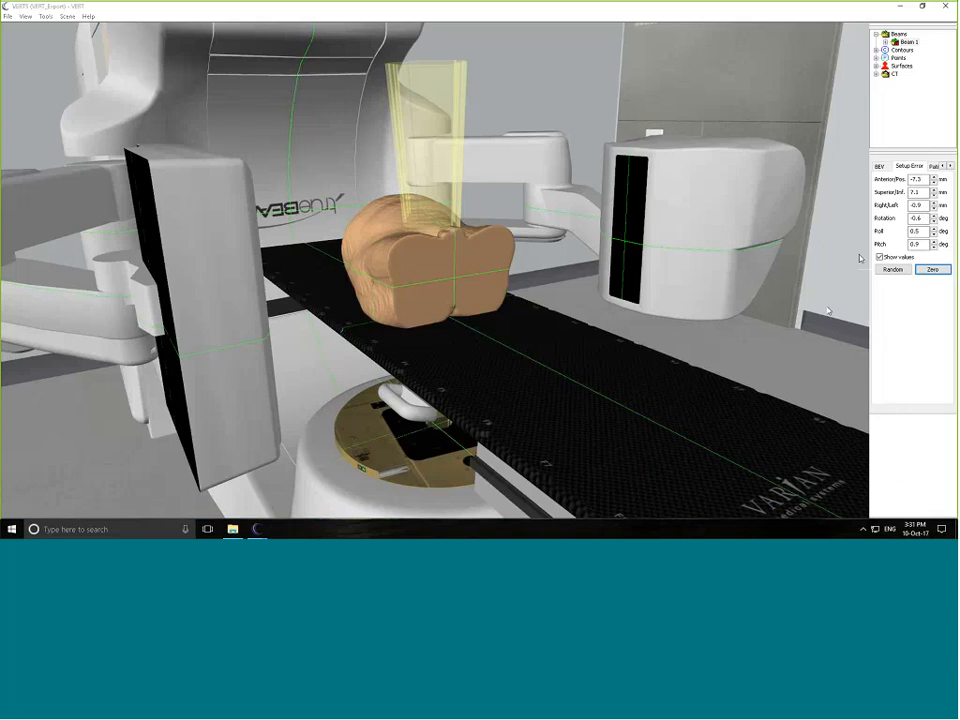